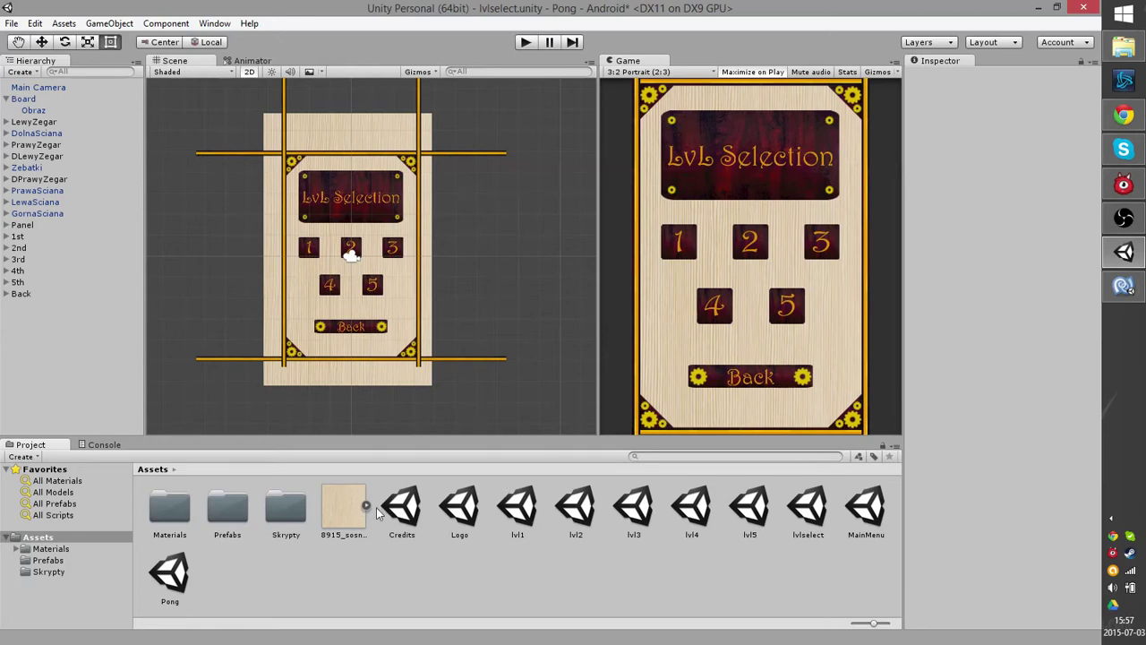
# Test-run the level selection, then stop it and return from the code editor to Unity.
pyautogui.click(537, 42)
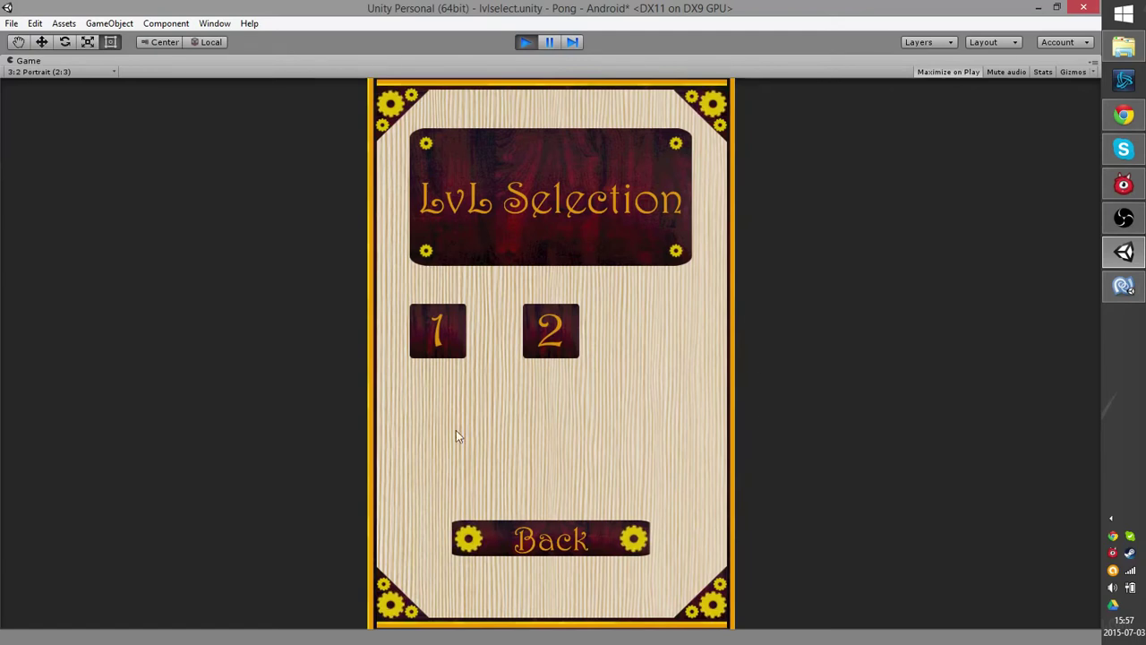
pyautogui.click(525, 43)
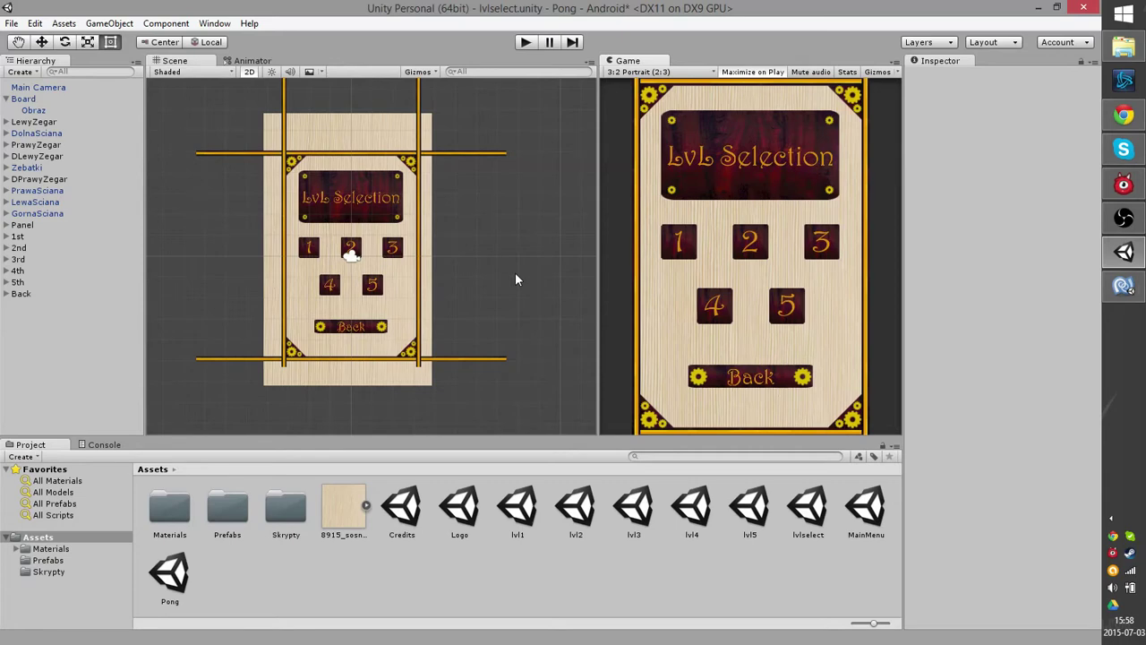
pyautogui.click(1124, 285)
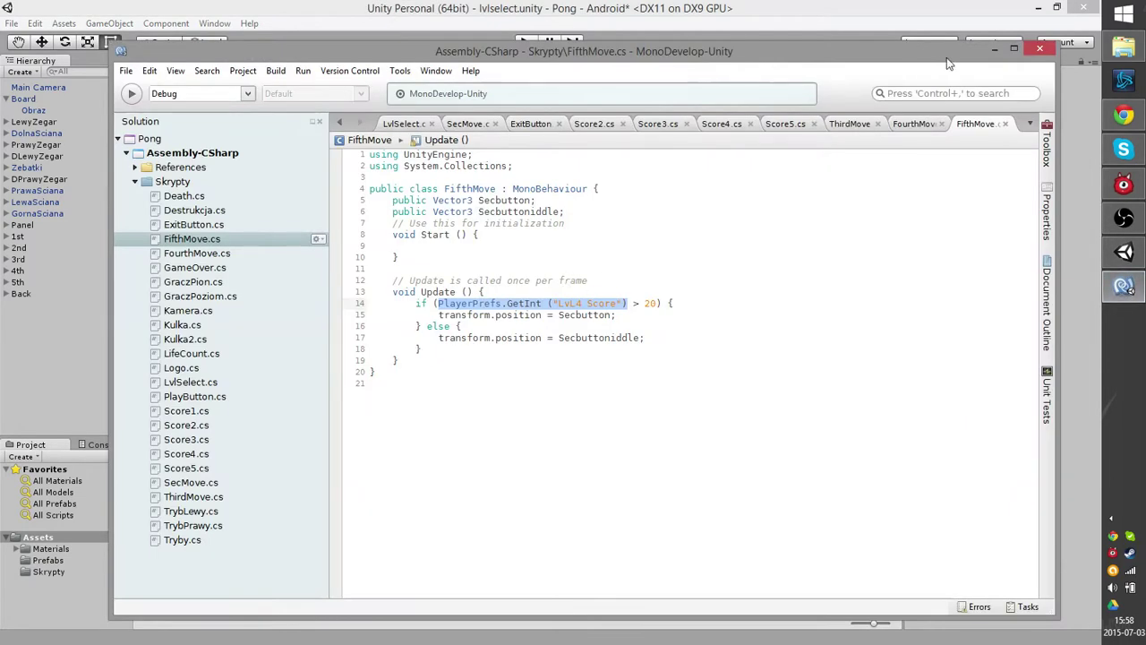
pyautogui.click(994, 48)
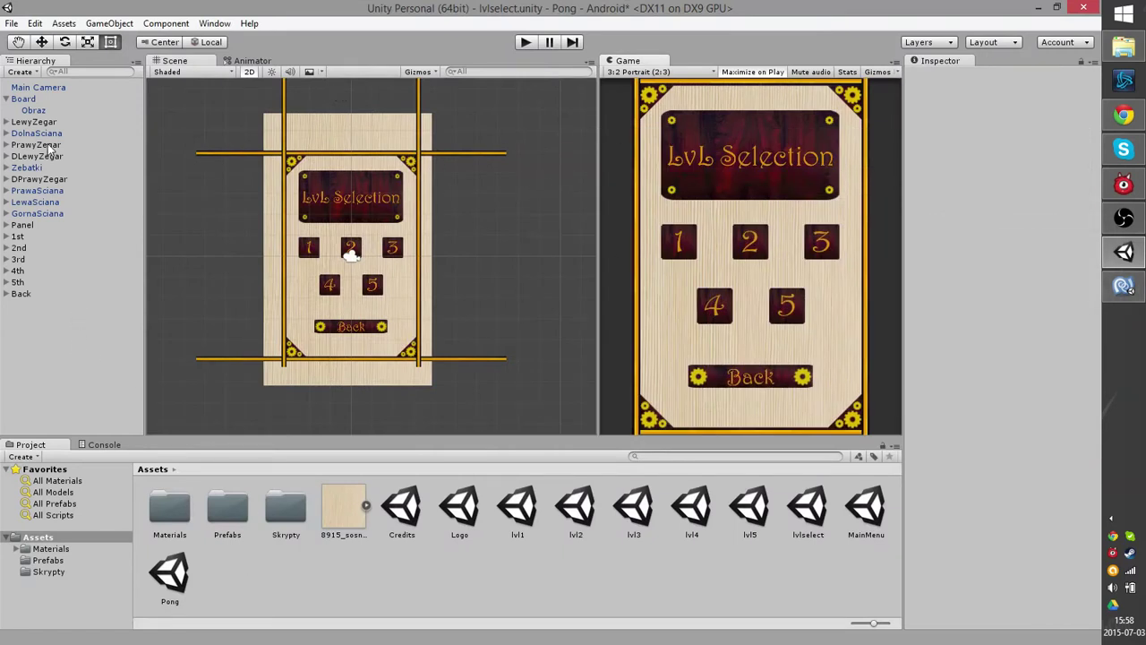
# Open the Credits scene, answering the unsaved-changes prompt, and widen the game preview.
pyautogui.click(212, 510)
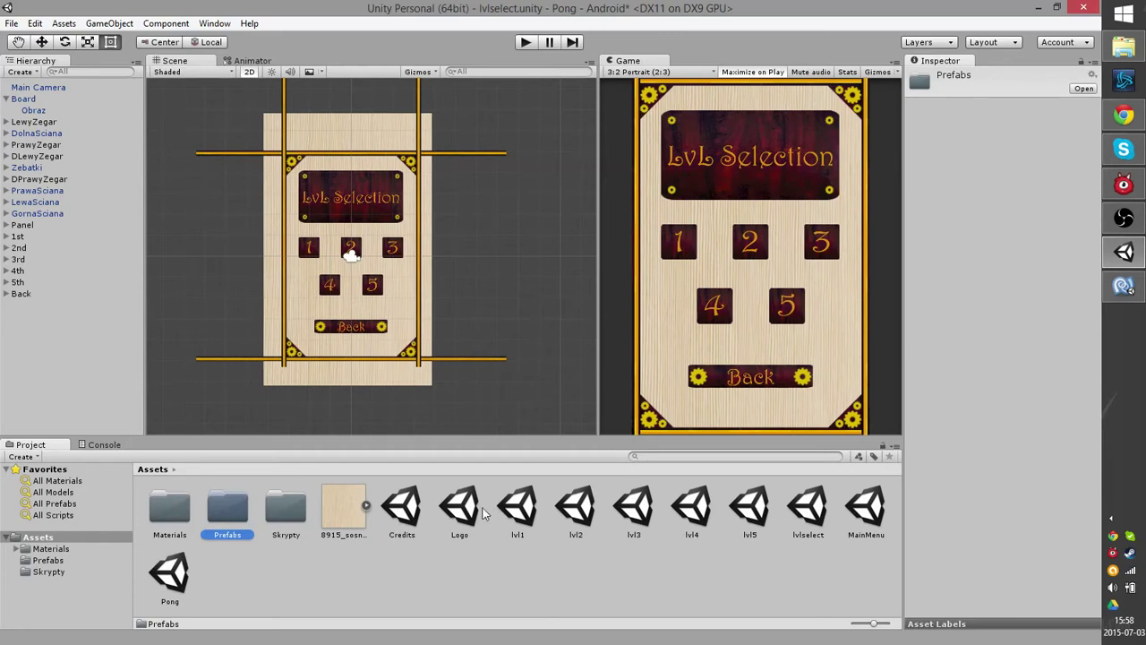
pyautogui.click(410, 508)
pyautogui.doubleClick(410, 507)
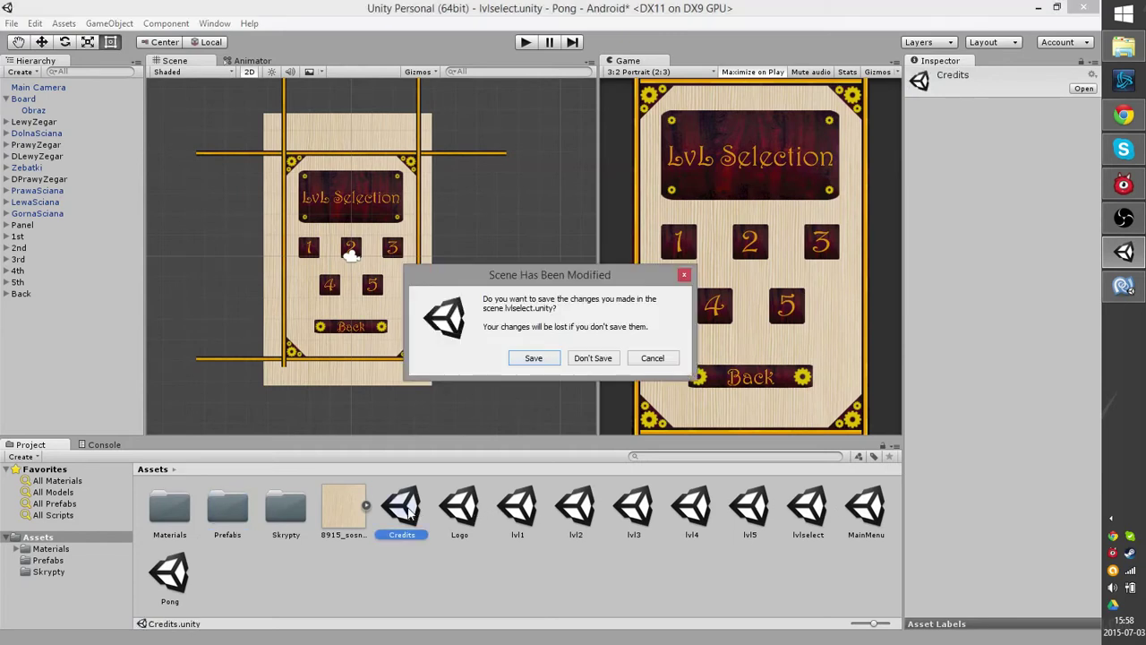
pyautogui.click(547, 357)
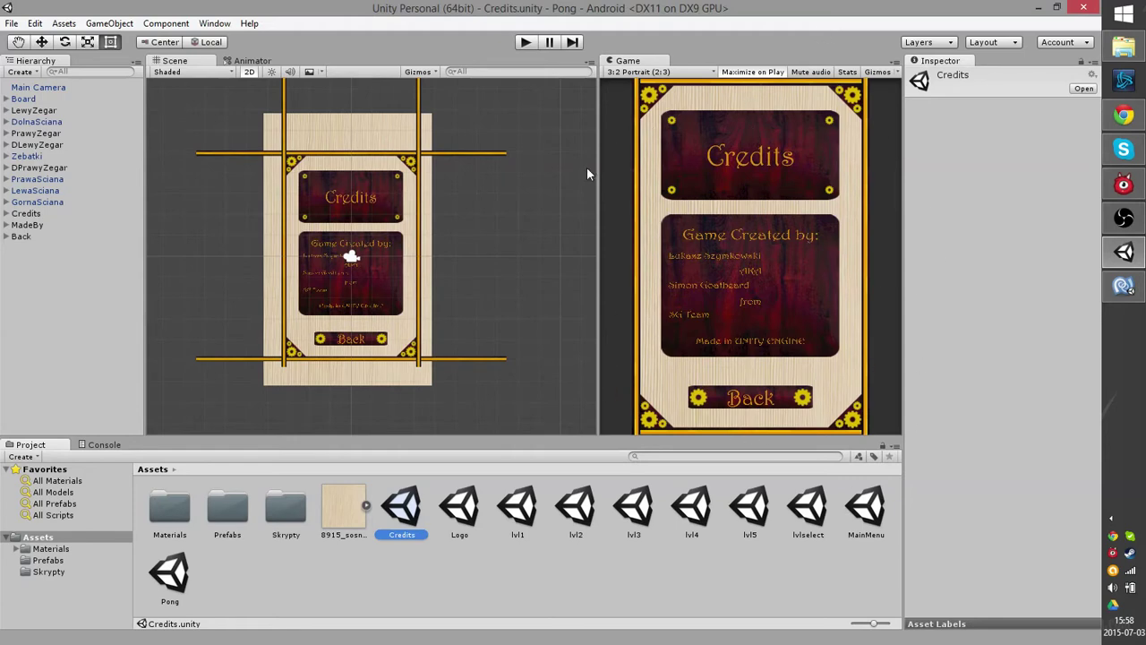
pyautogui.moveTo(599, 161)
pyautogui.mouseDown()
pyautogui.moveTo(522, 174)
pyautogui.moveTo(618, 194)
pyautogui.mouseUp()
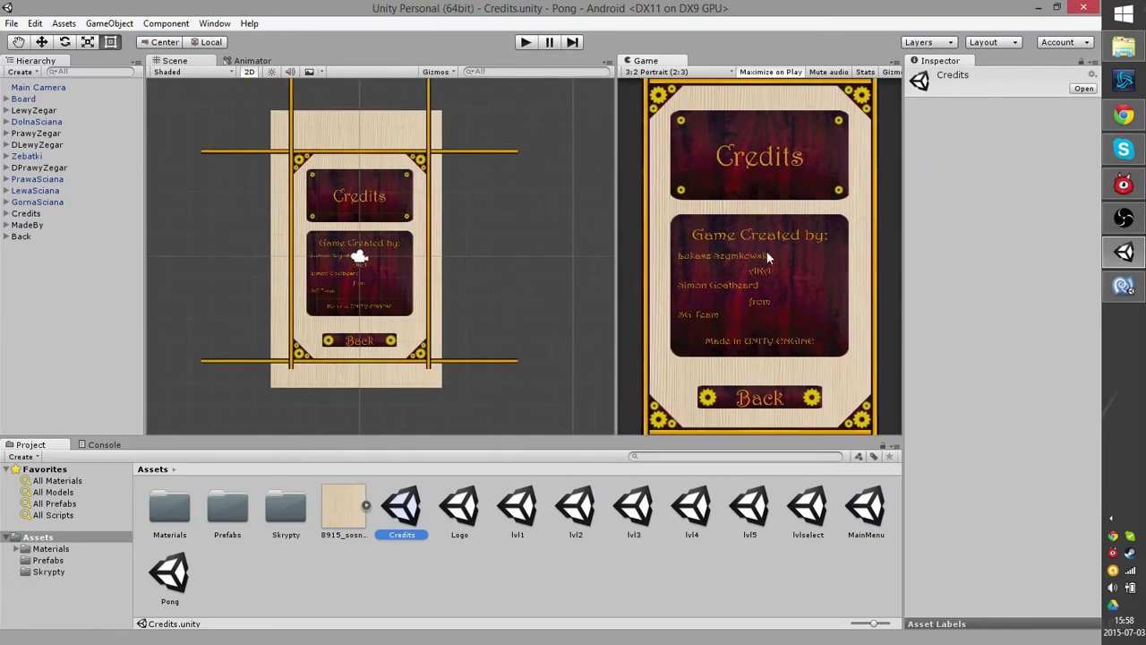
# Save the Credits scene as a new scene named scoreboard.
pyautogui.rightClick(403, 511)
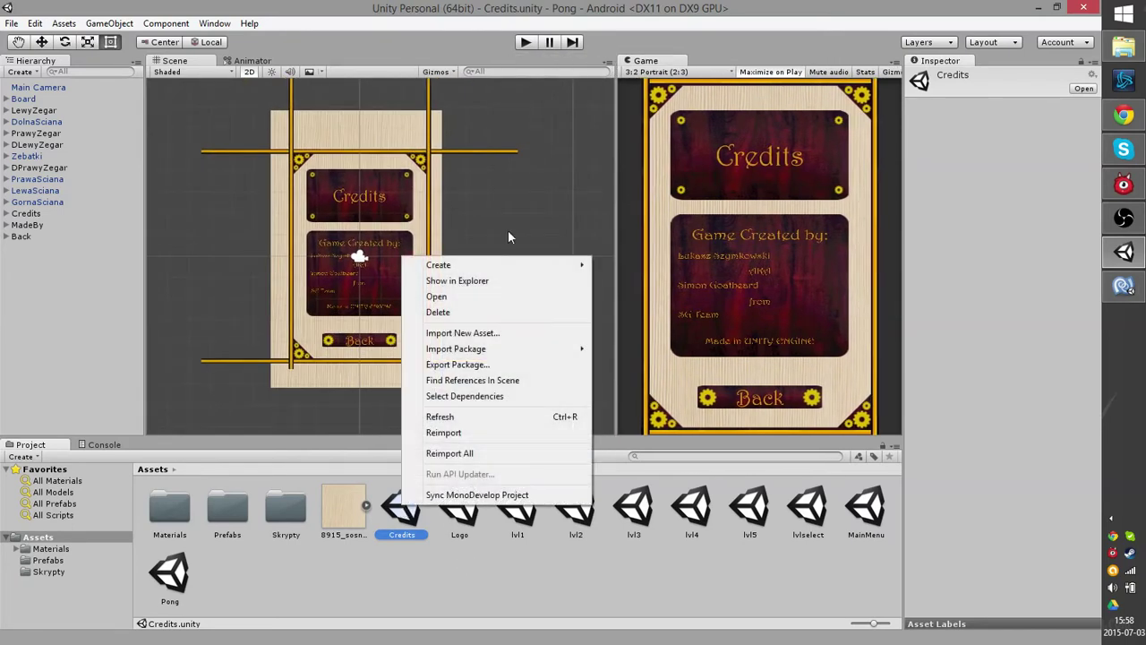
pyautogui.moveTo(524, 355)
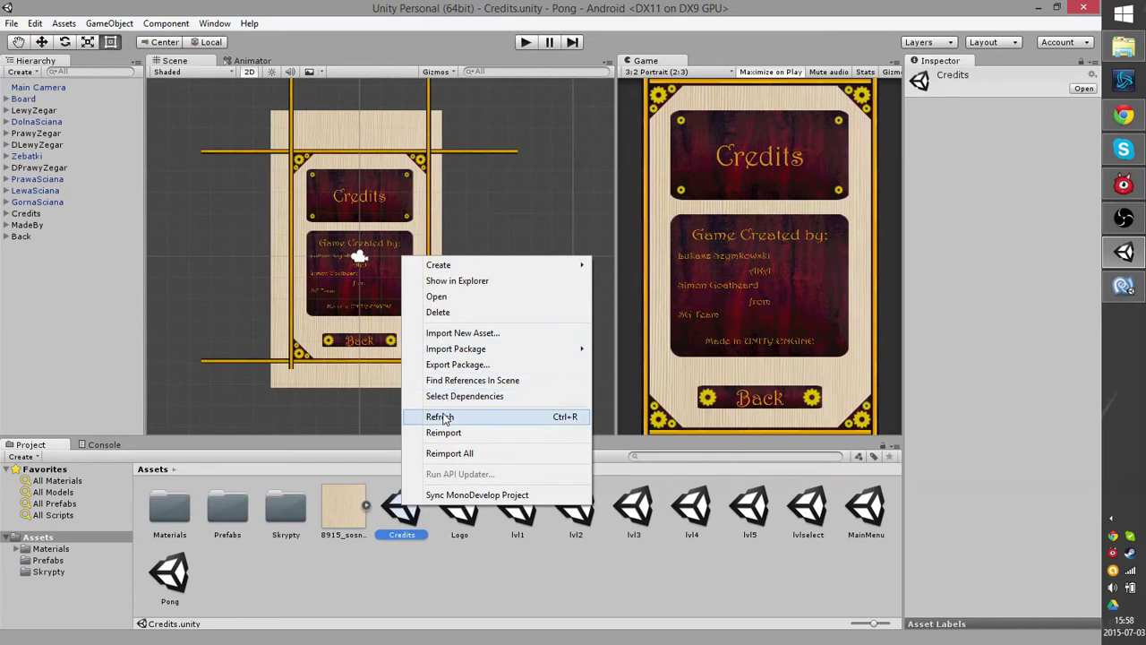
pyautogui.click(473, 603)
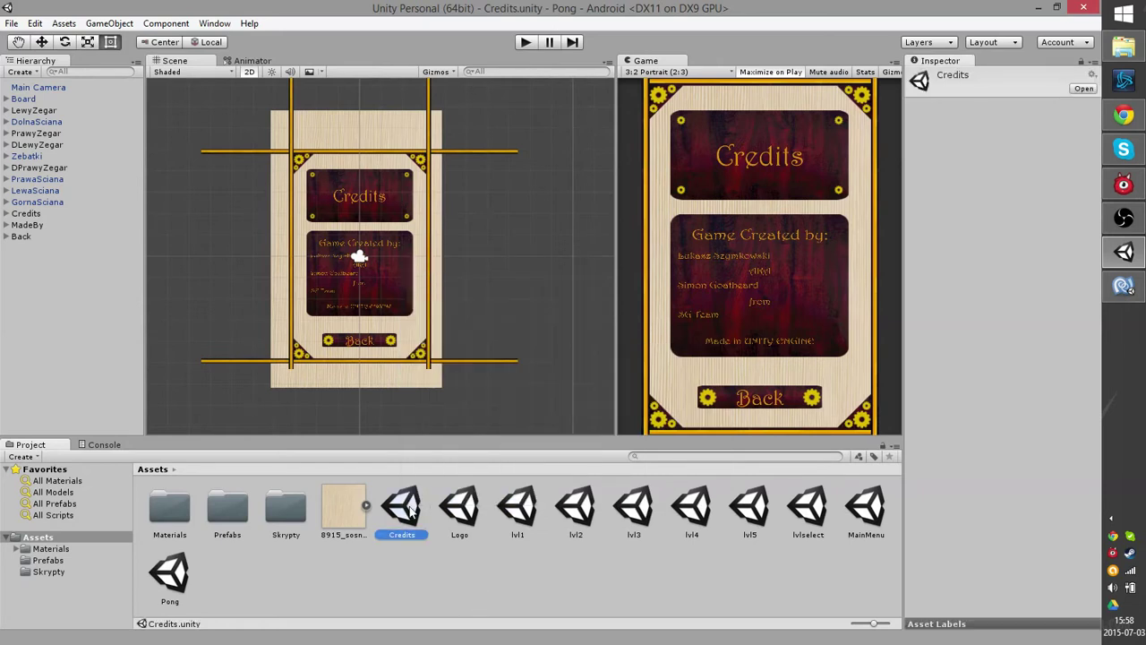
pyautogui.rightClick(404, 510)
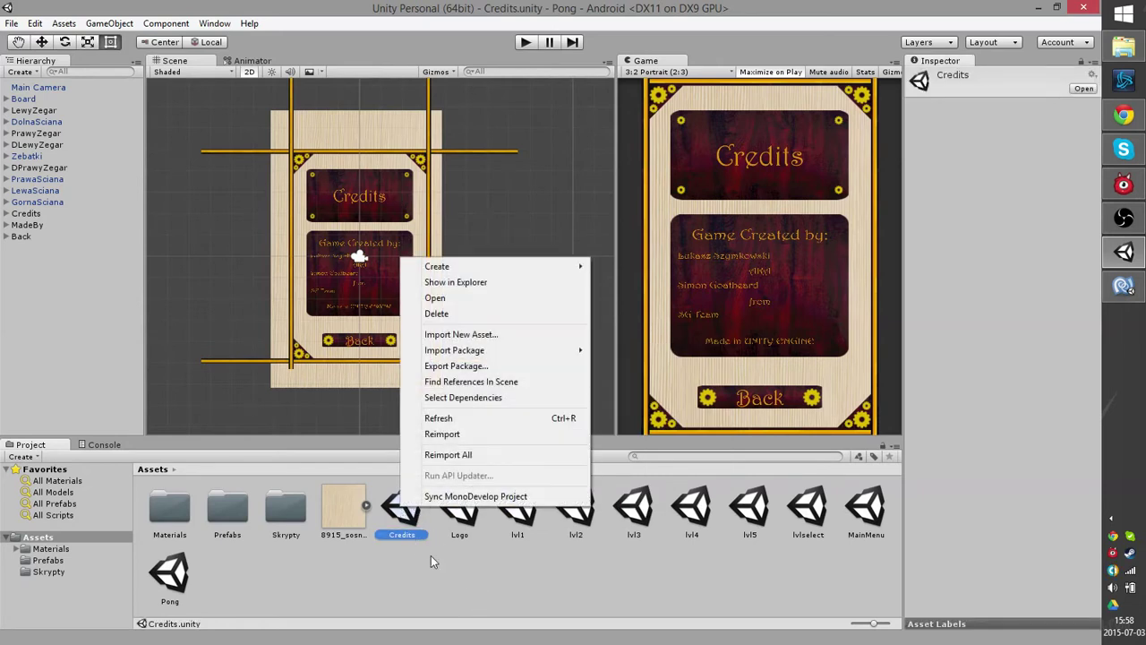
pyautogui.click(431, 555)
pyautogui.click(415, 536)
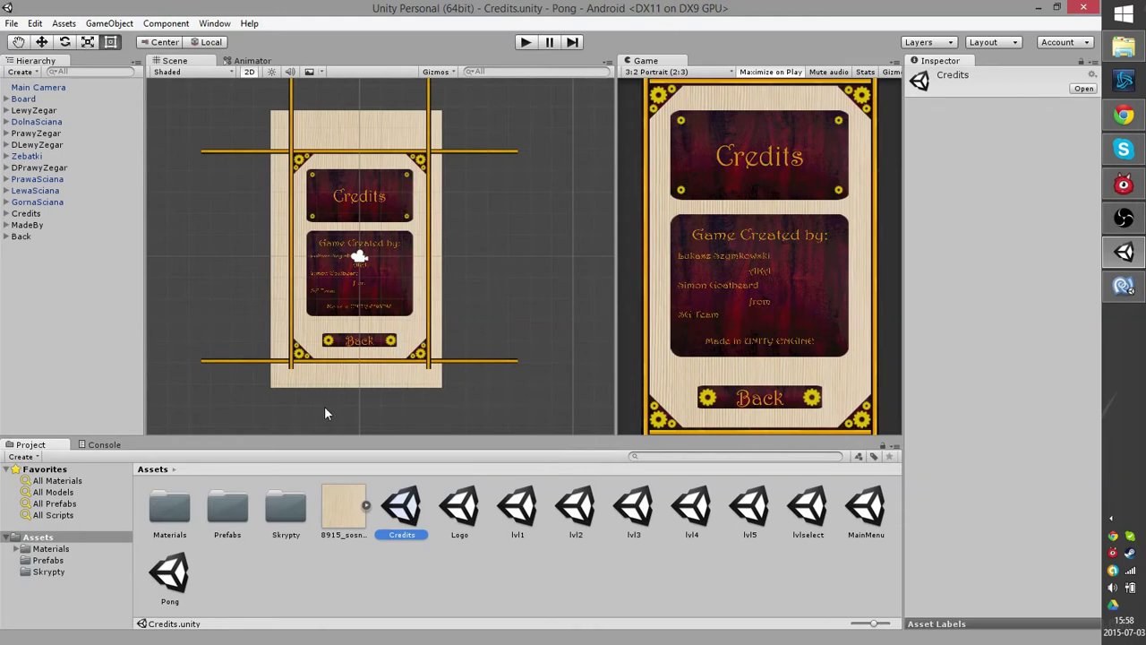
pyautogui.click(12, 24)
pyautogui.click(54, 92)
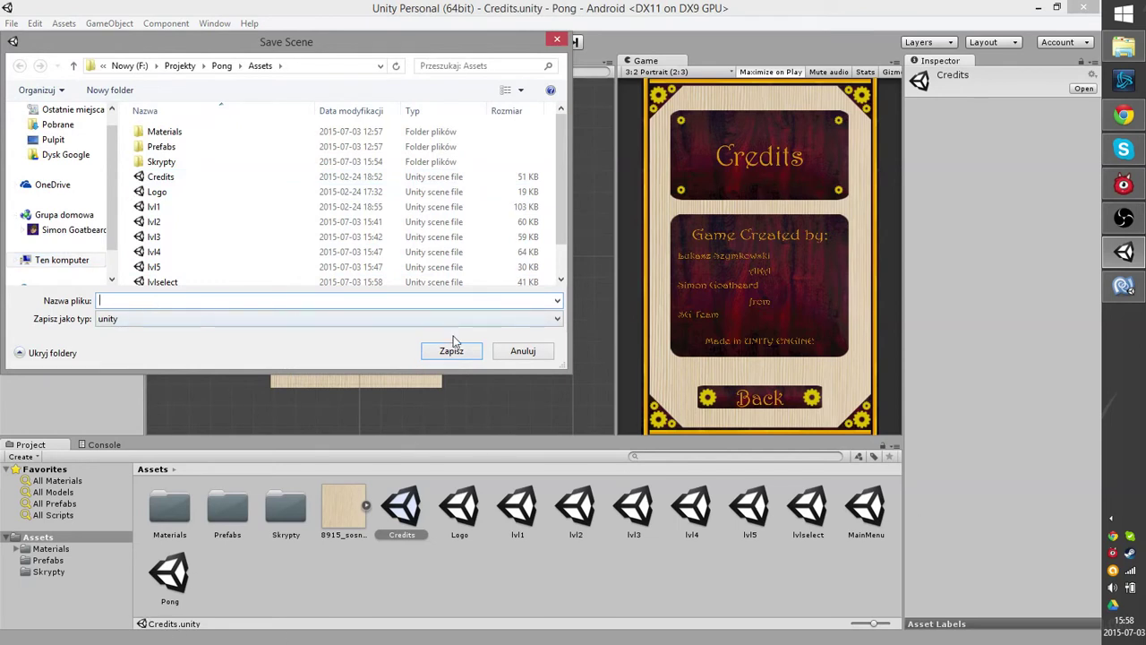
pyautogui.write('score')
pyautogui.write('board')
pyautogui.press('Return')
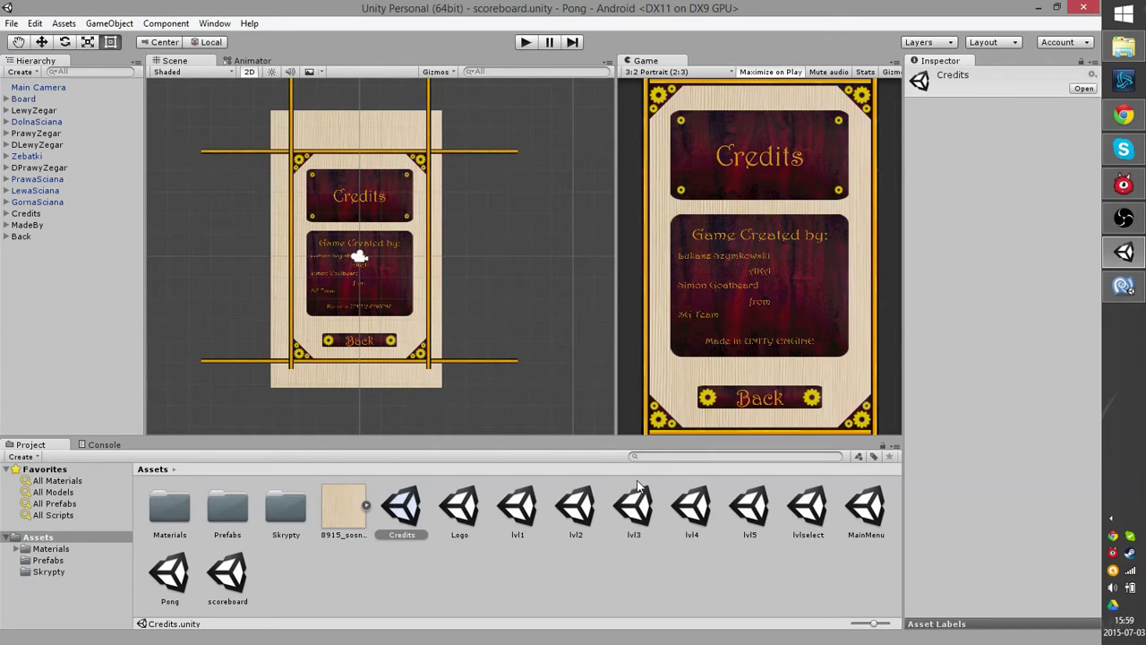
pyautogui.click(249, 579)
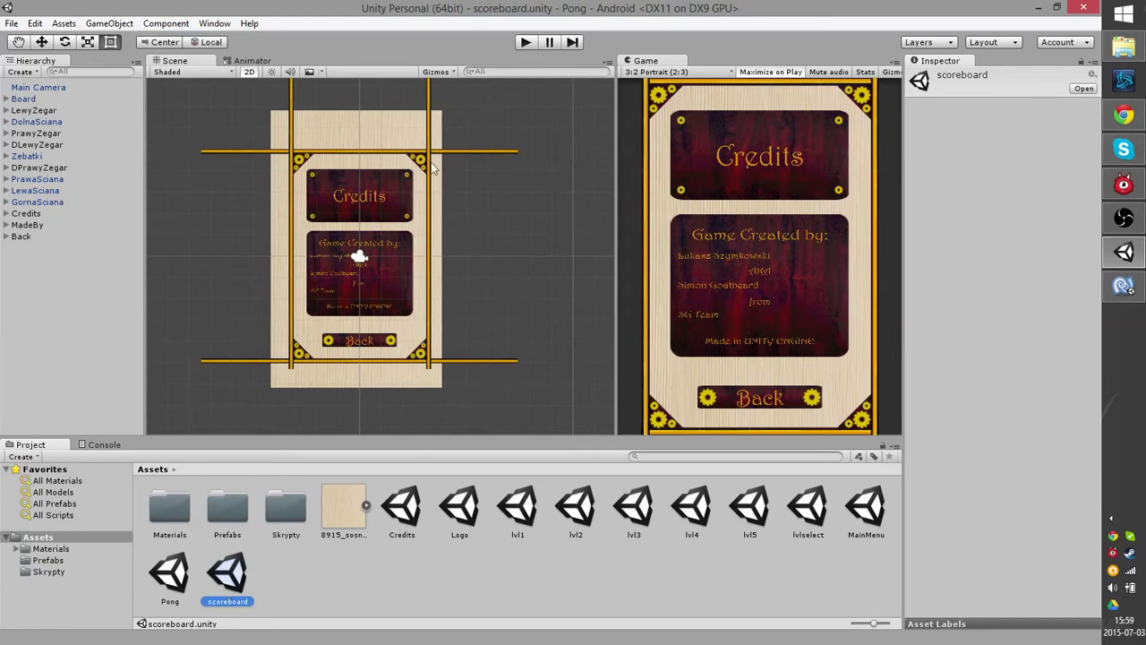
pyautogui.scroll(3, 364, 285)
pyautogui.scroll(3, 400, 271)
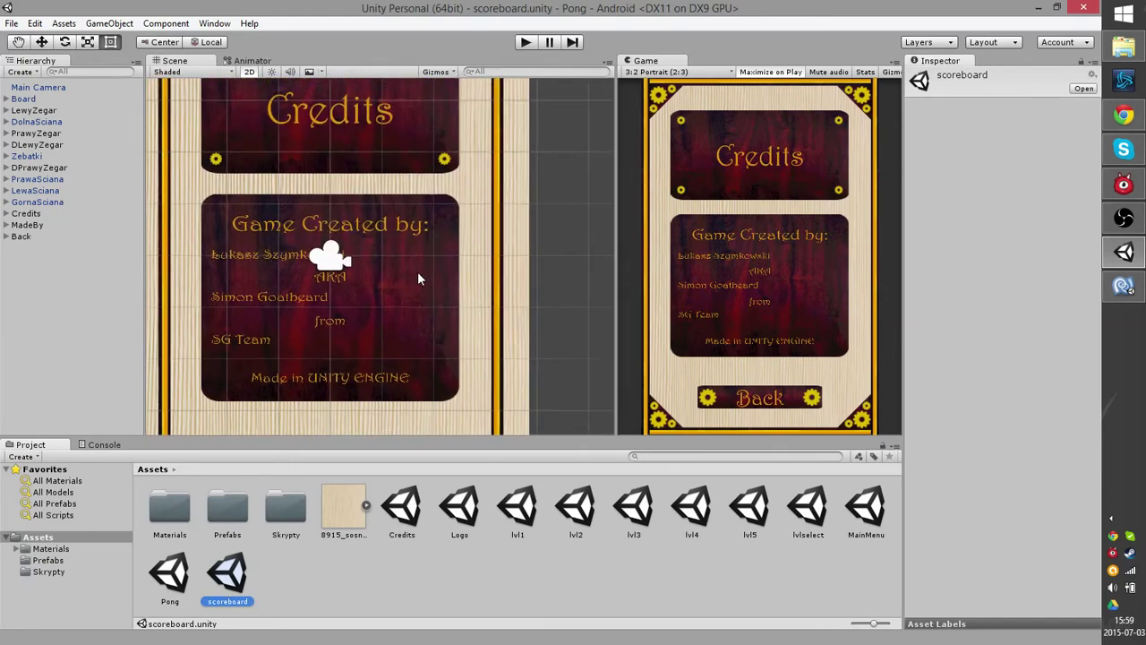
pyautogui.click(285, 258)
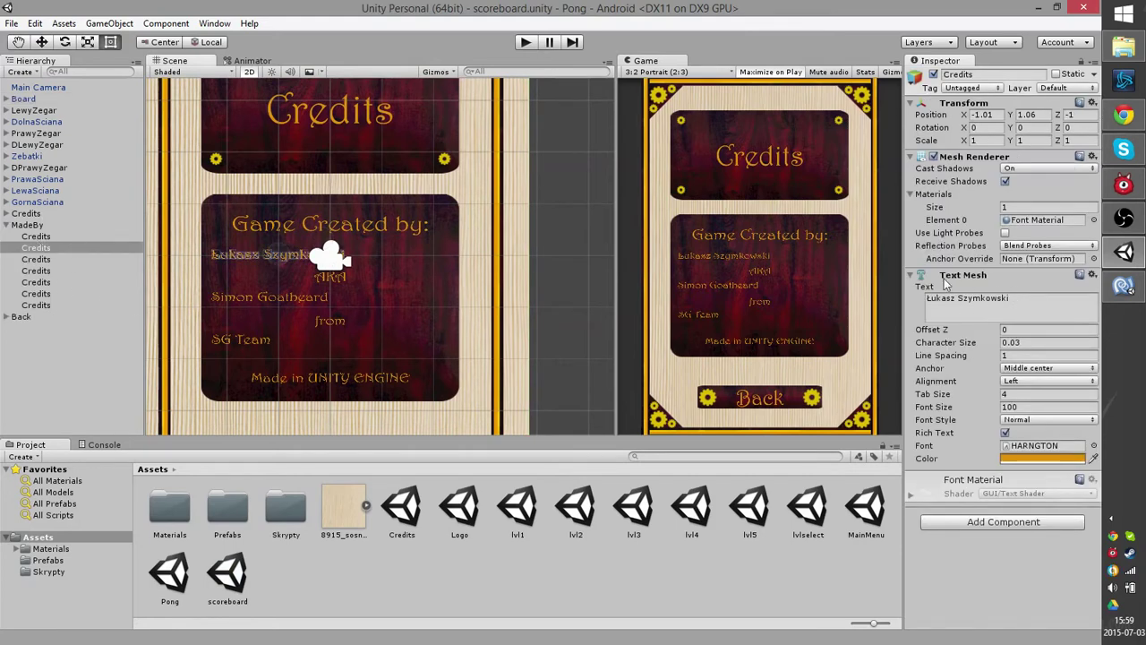
pyautogui.click(982, 277)
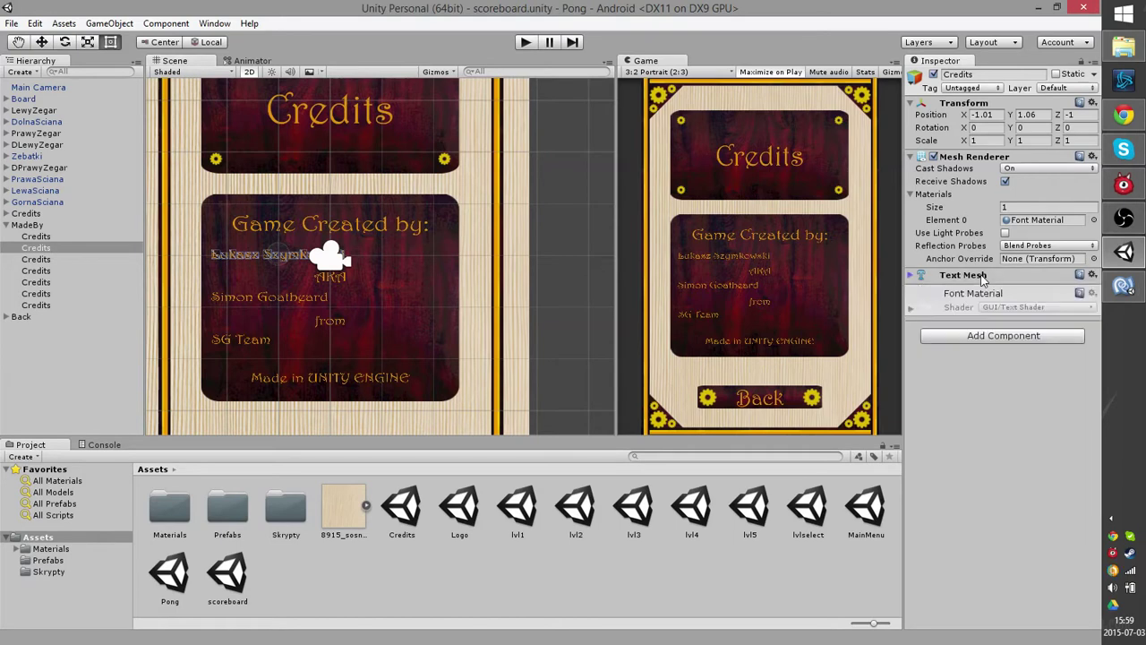
pyautogui.click(983, 277)
pyautogui.click(1000, 304)
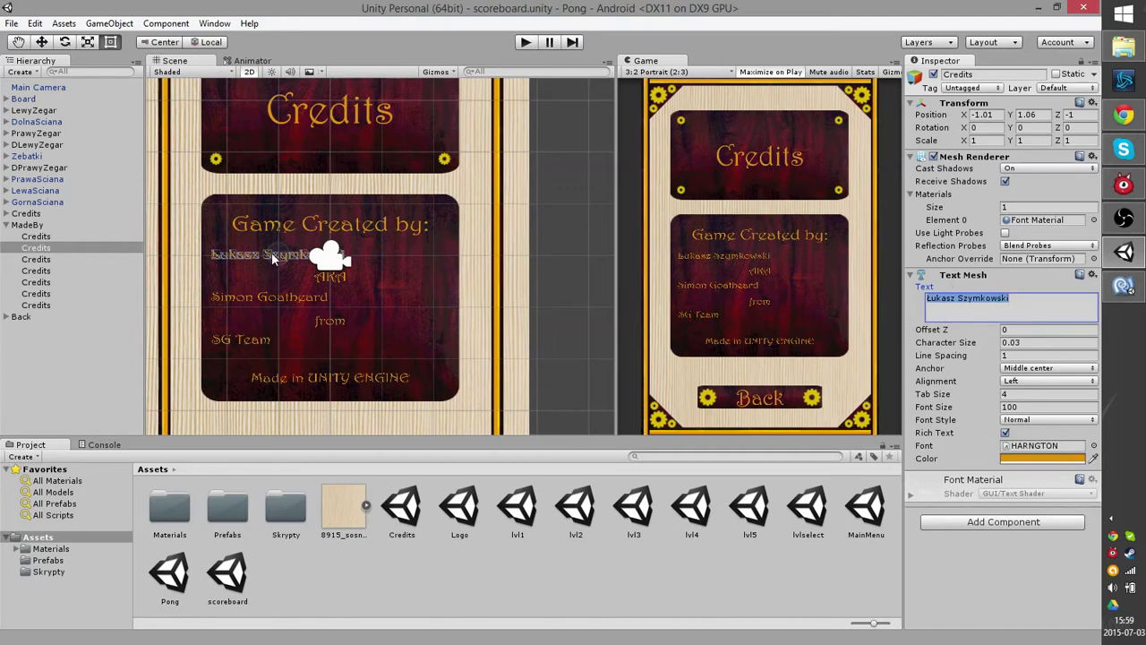
pyautogui.rightClick(50, 252)
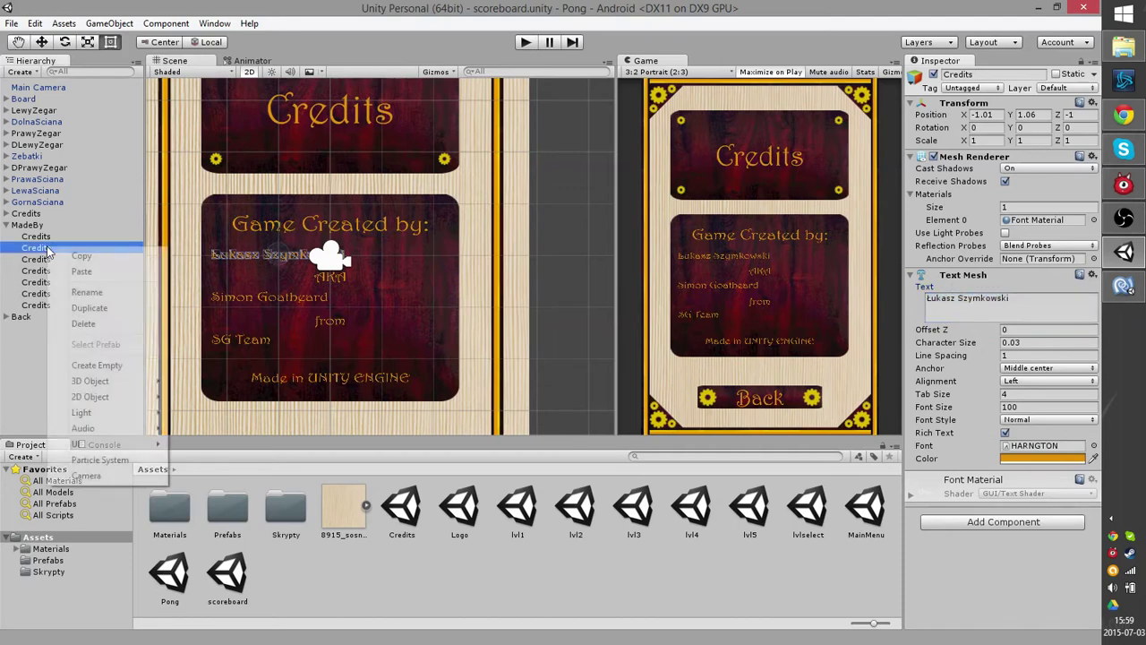
pyautogui.moveTo(82, 382)
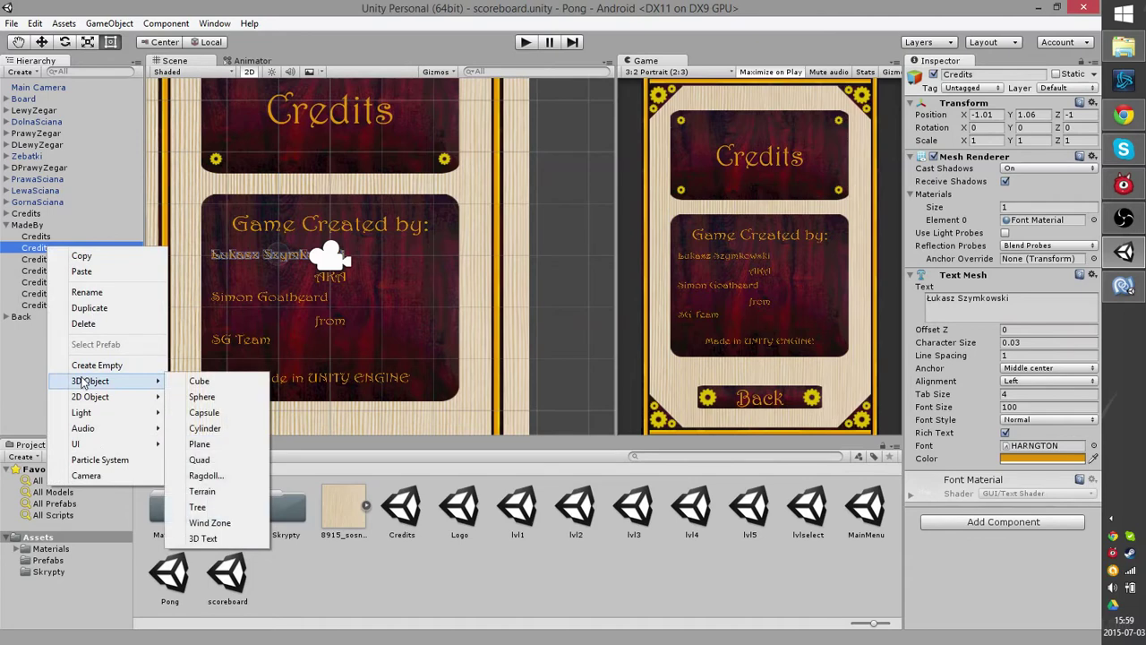
pyautogui.click(26, 354)
pyautogui.click(59, 238)
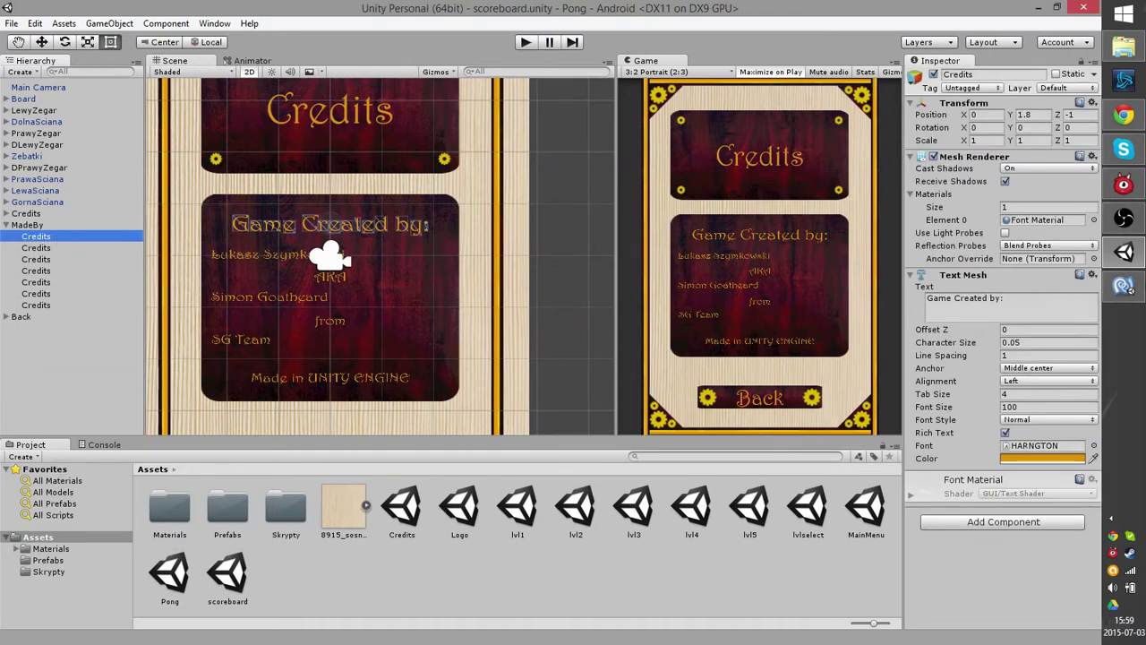
pyautogui.click(1007, 301)
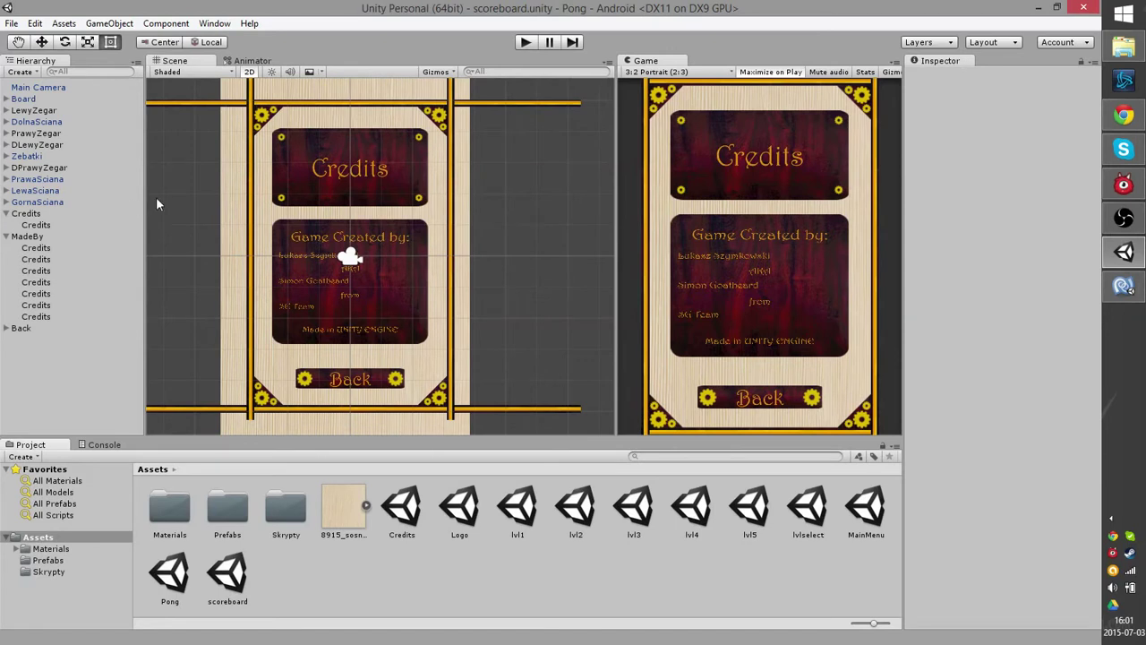
# Change the Credits title text to 'Scoreboard'.
pyautogui.click(372, 165)
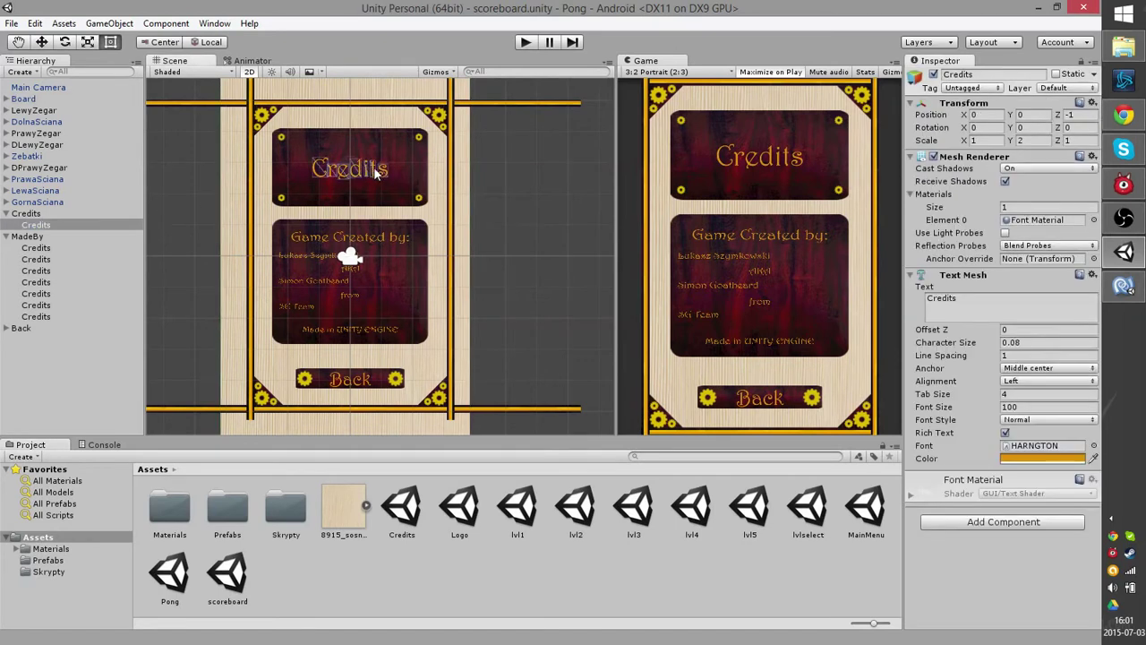
pyautogui.click(986, 299)
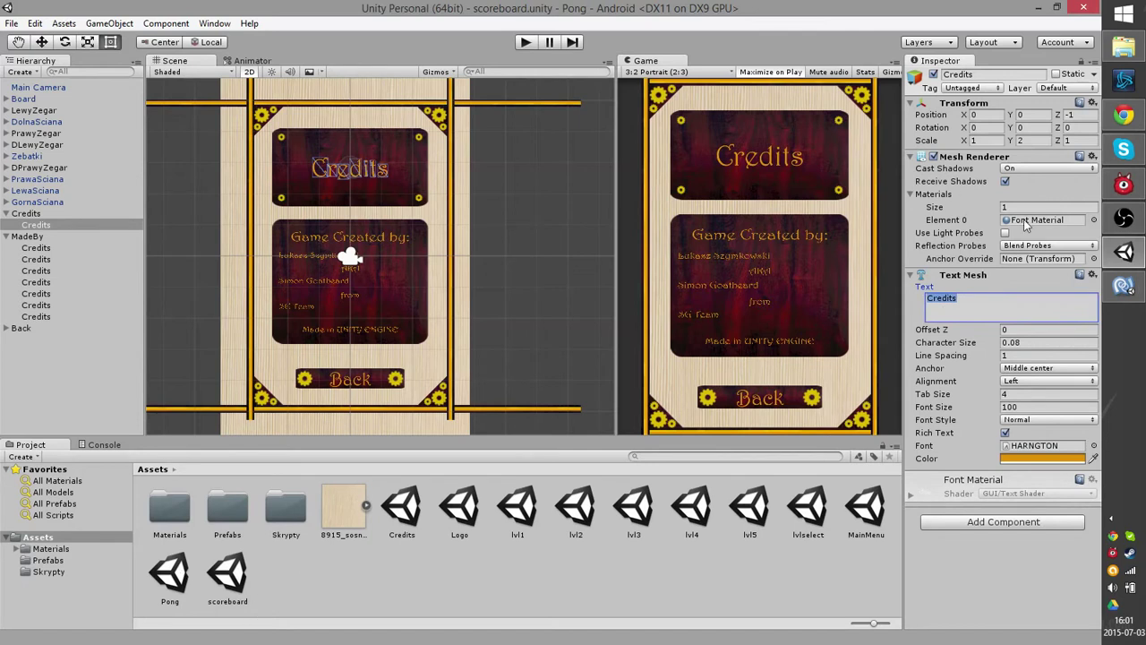
pyautogui.write('Sco')
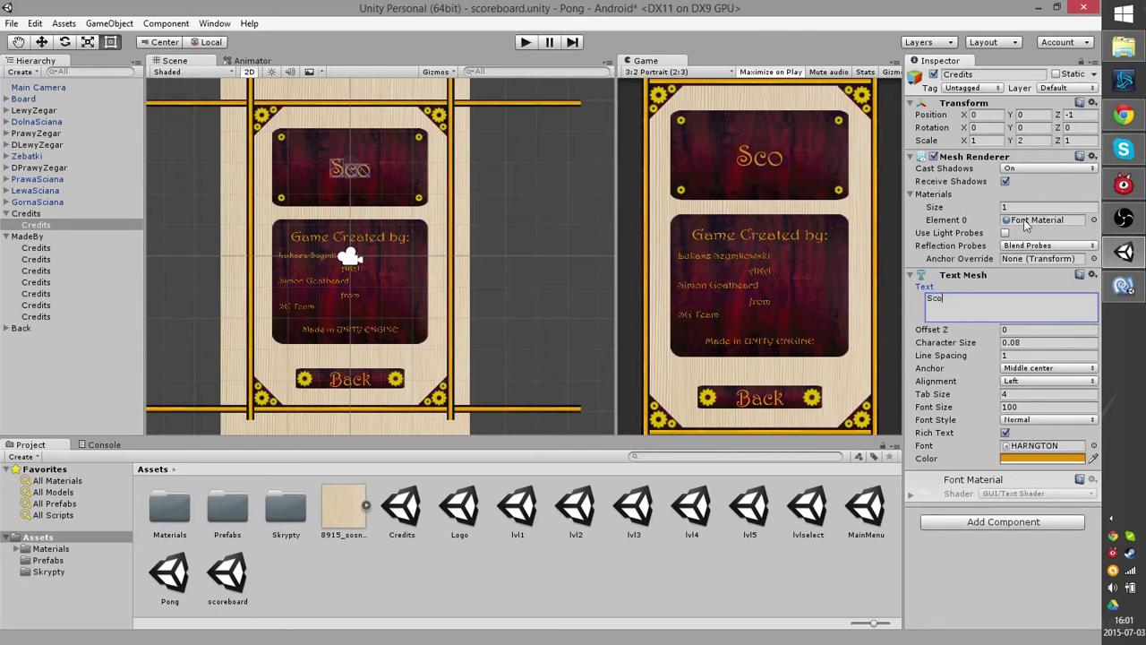
pyautogui.write('reboar')
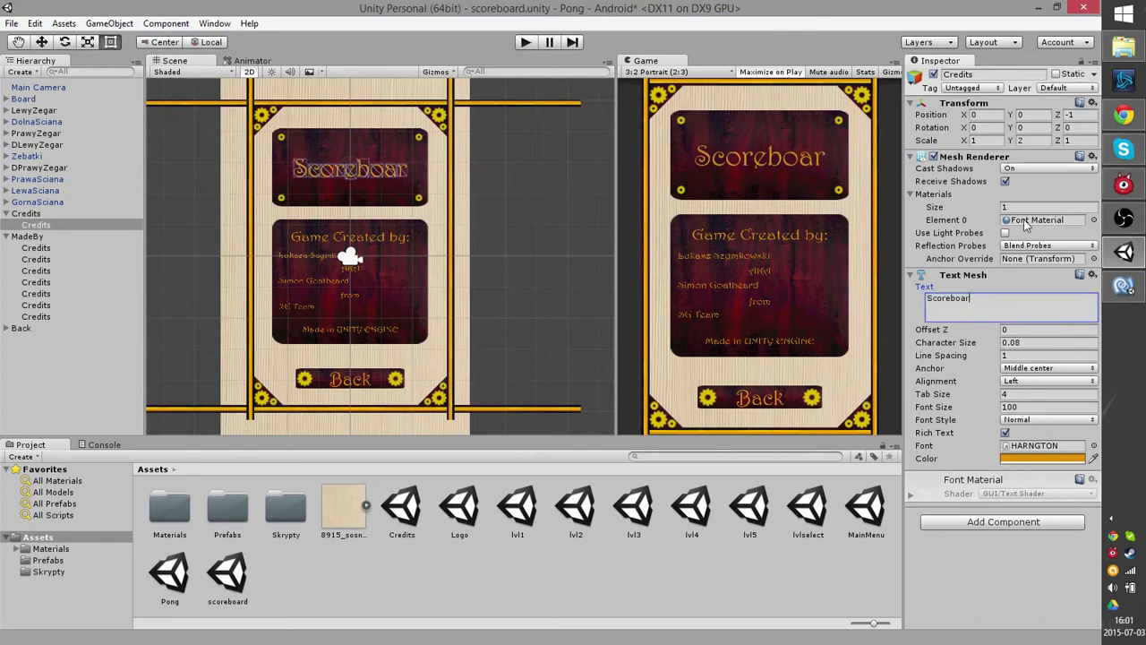
pyautogui.write('d')
# Erase the 'Game Created by:' wording from the heading's Text Mesh.
pyautogui.click(387, 248)
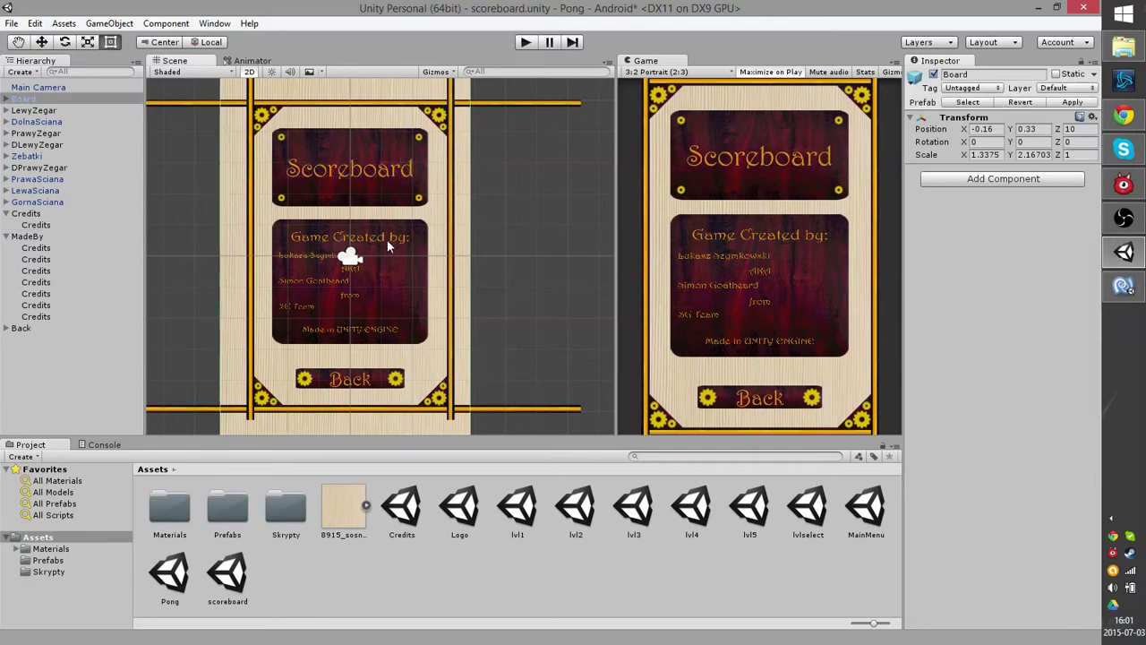
pyautogui.click(404, 235)
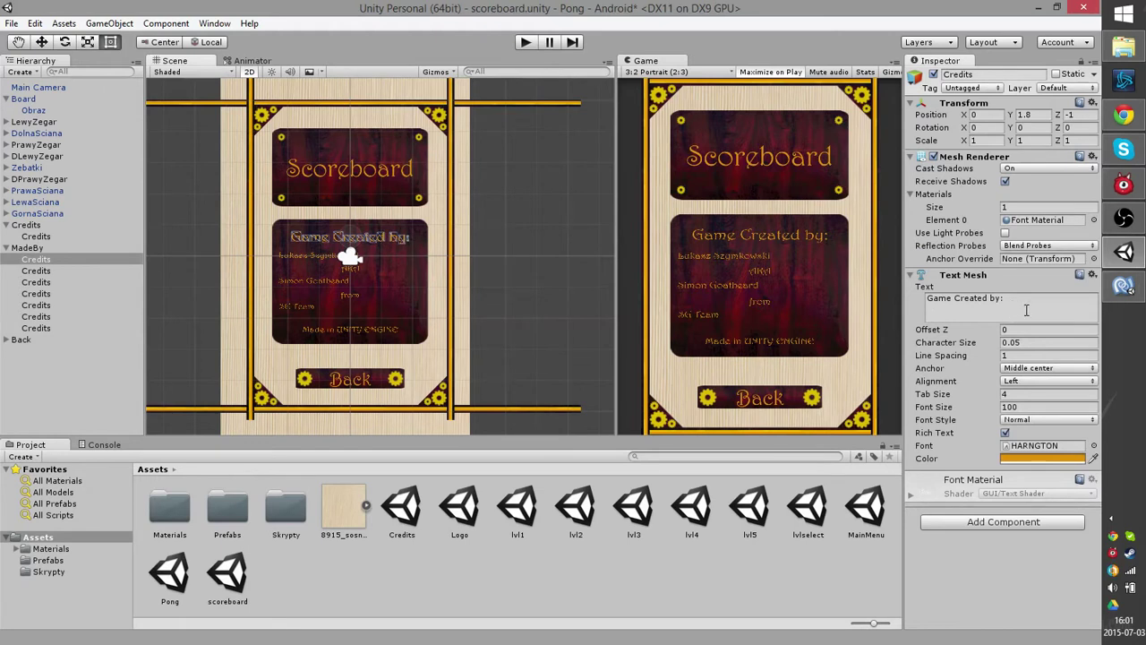
pyautogui.click(1060, 300)
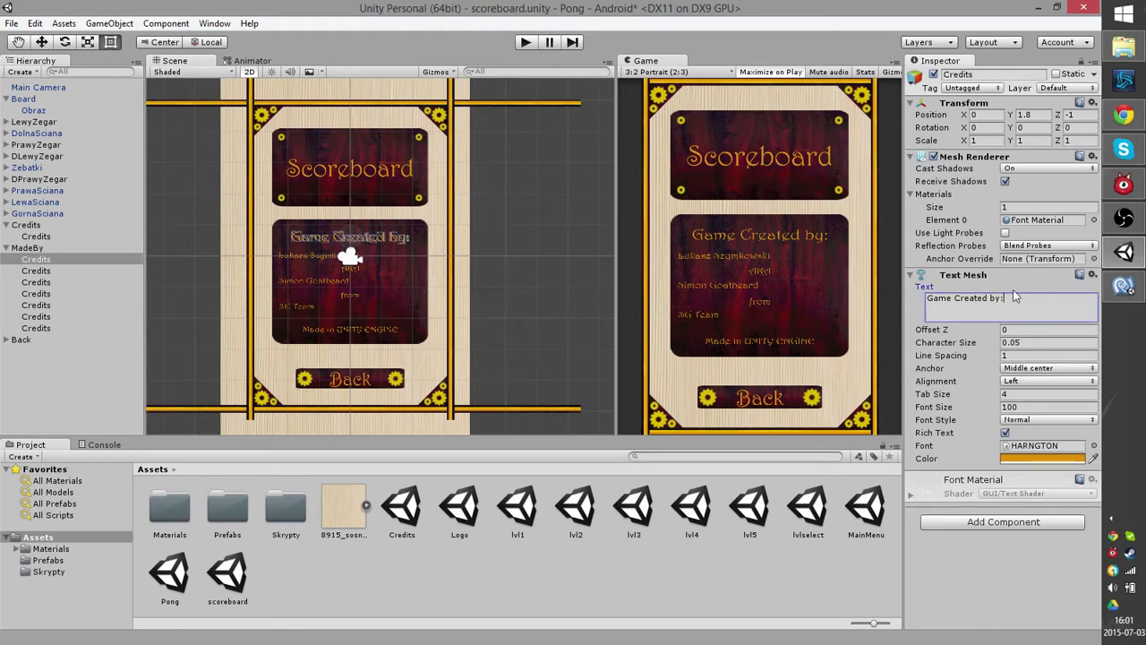
pyautogui.moveTo(1013, 291); pyautogui.dragTo(926, 298)
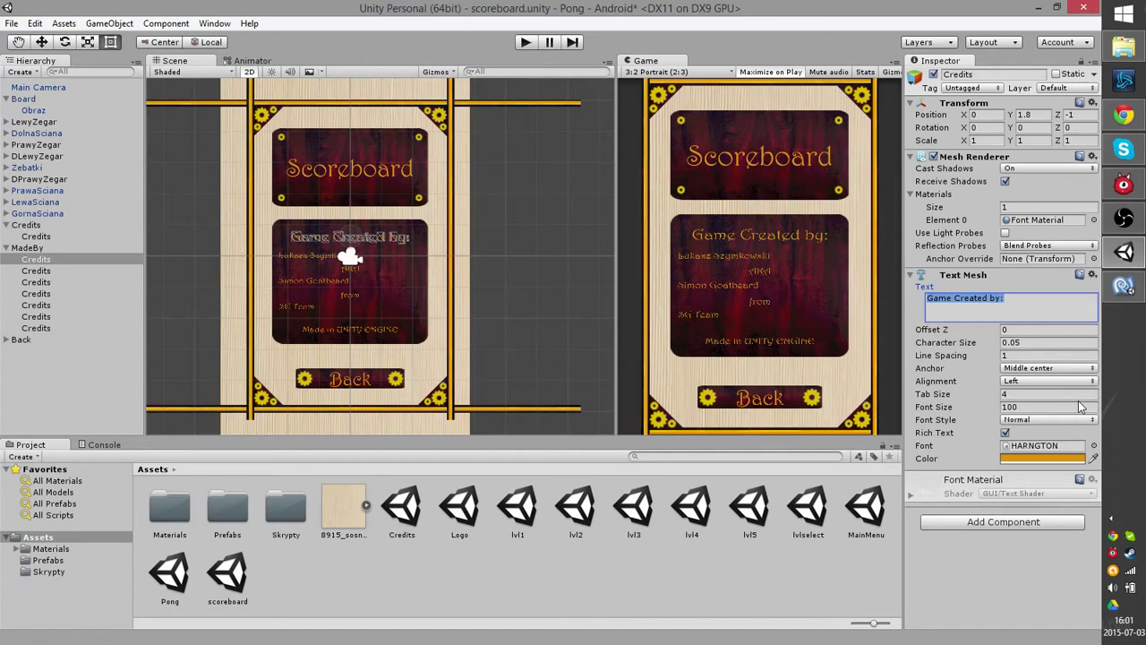
pyautogui.press('BackSpace')
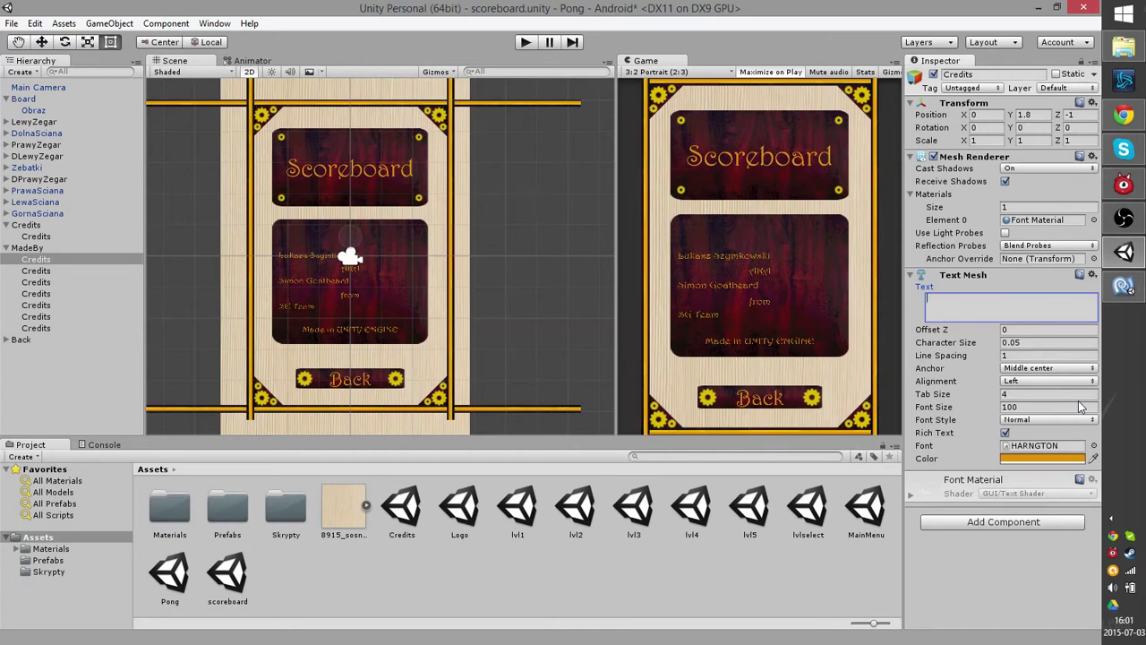
# Delete the now-empty heading text object under MadeBy from the Hierarchy.
pyautogui.click(311, 255)
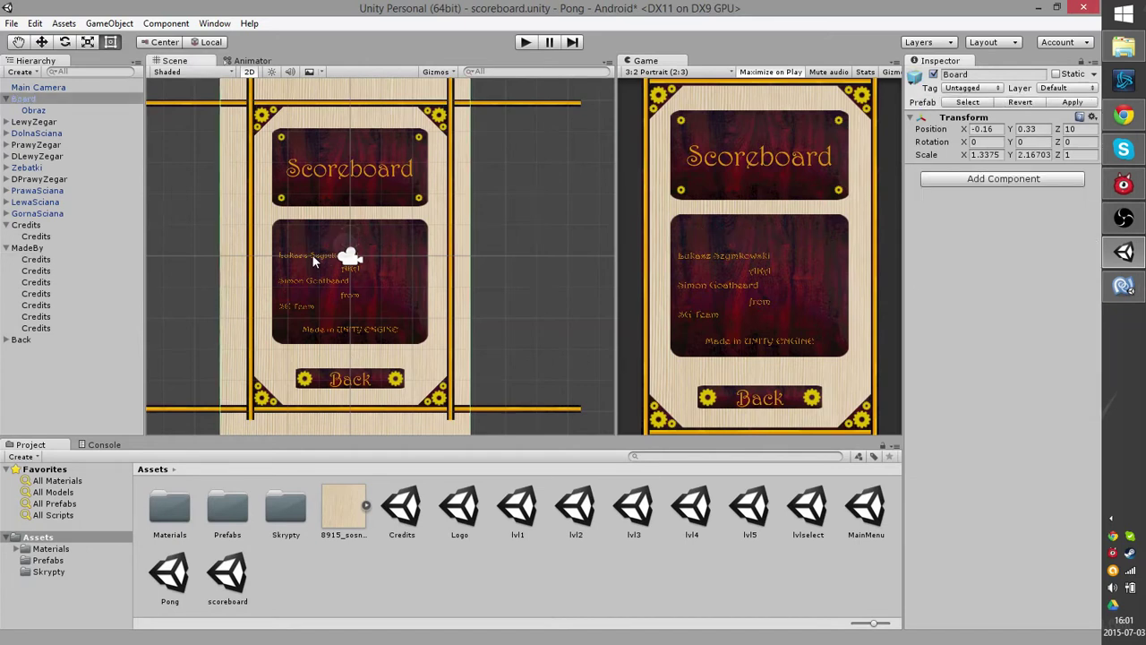
pyautogui.click(312, 255)
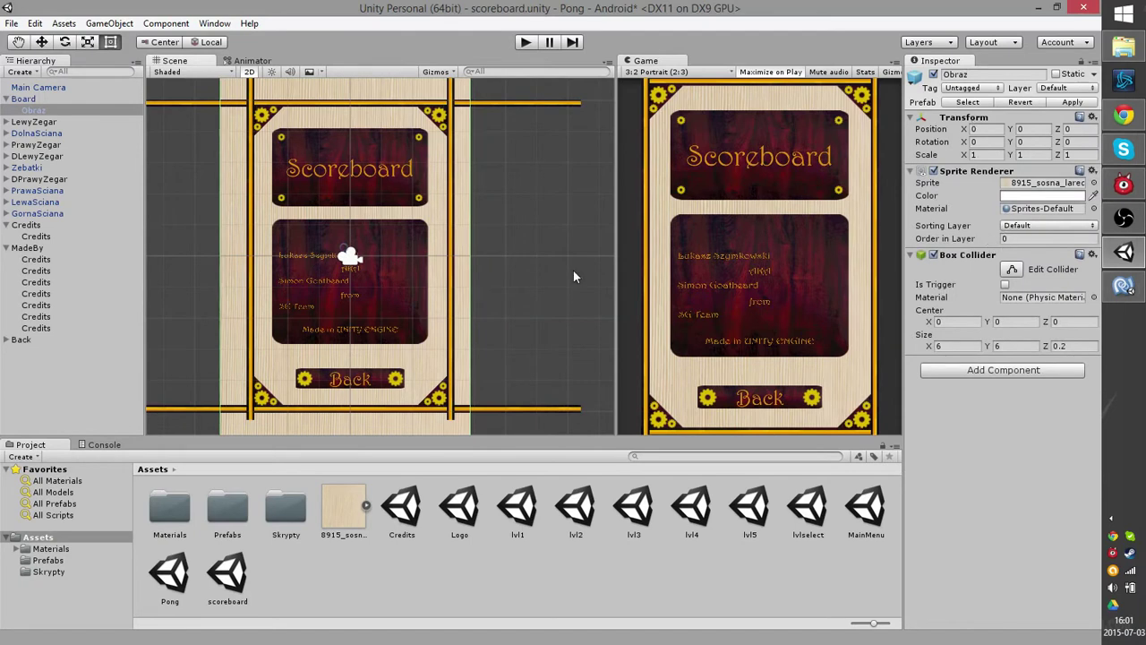
pyautogui.scroll(1, 575, 277)
pyautogui.click(40, 126)
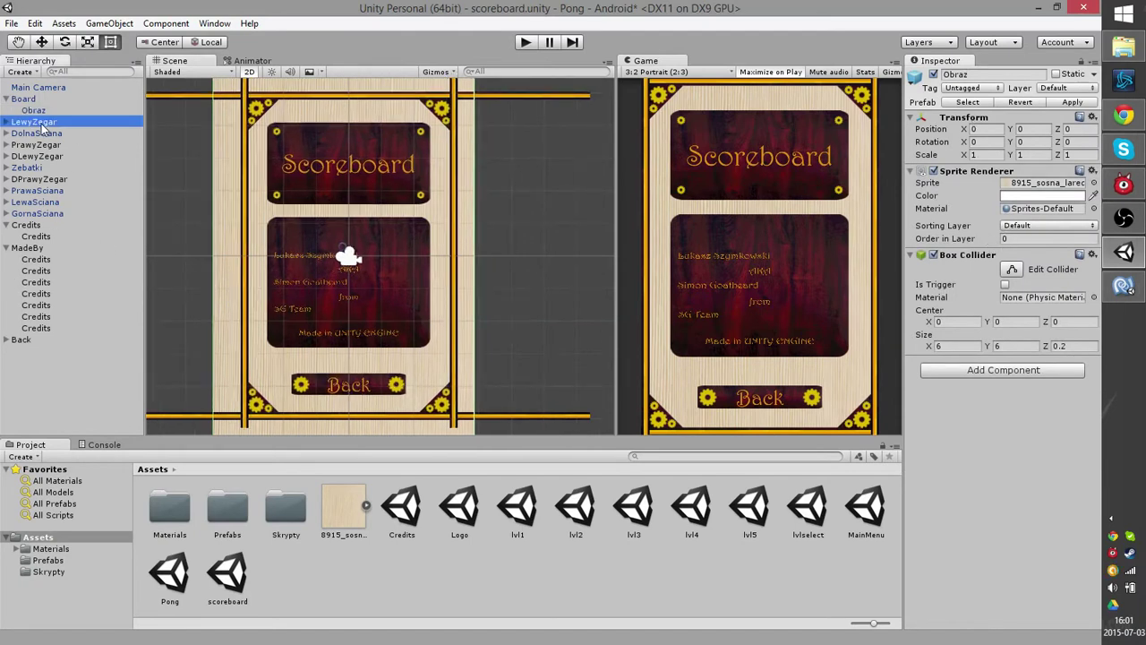
pyautogui.click(34, 110)
pyautogui.click(6, 99)
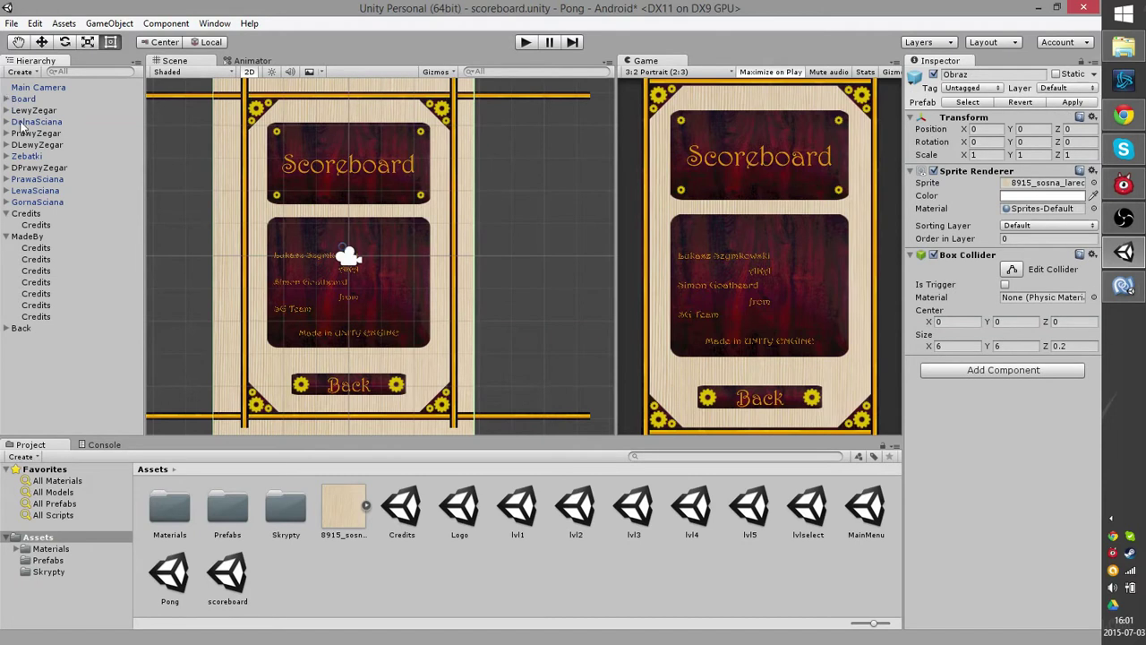
pyautogui.click(32, 247)
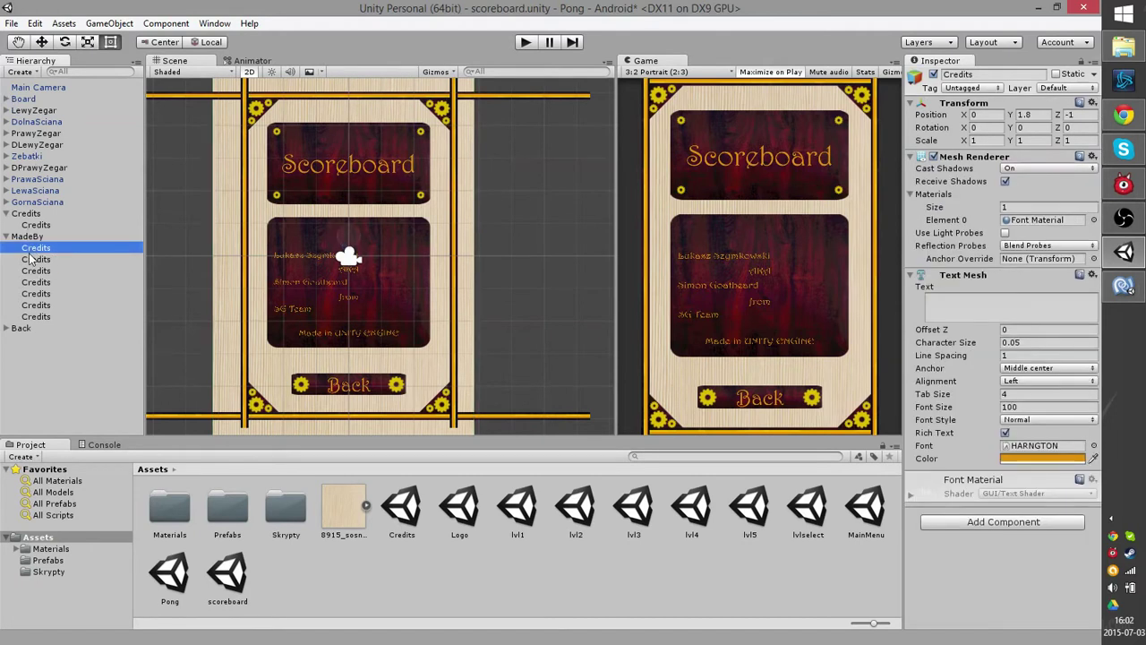
pyautogui.moveTo(32, 259); pyautogui.dragTo(44, 249)
pyautogui.rightClick(74, 247)
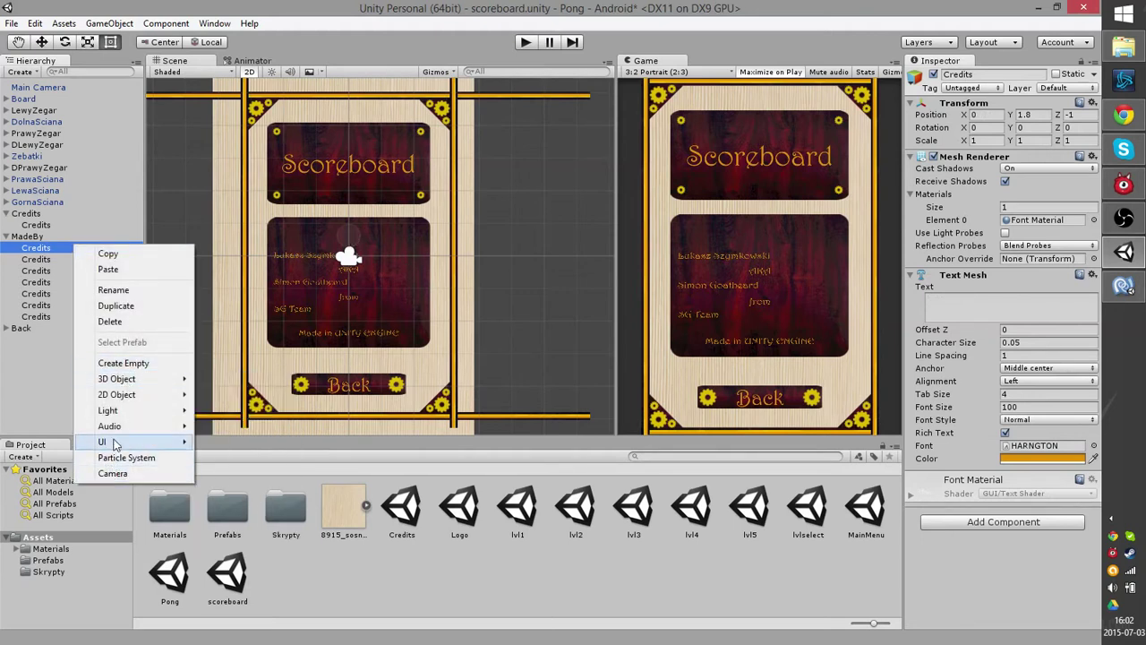
pyautogui.click(129, 320)
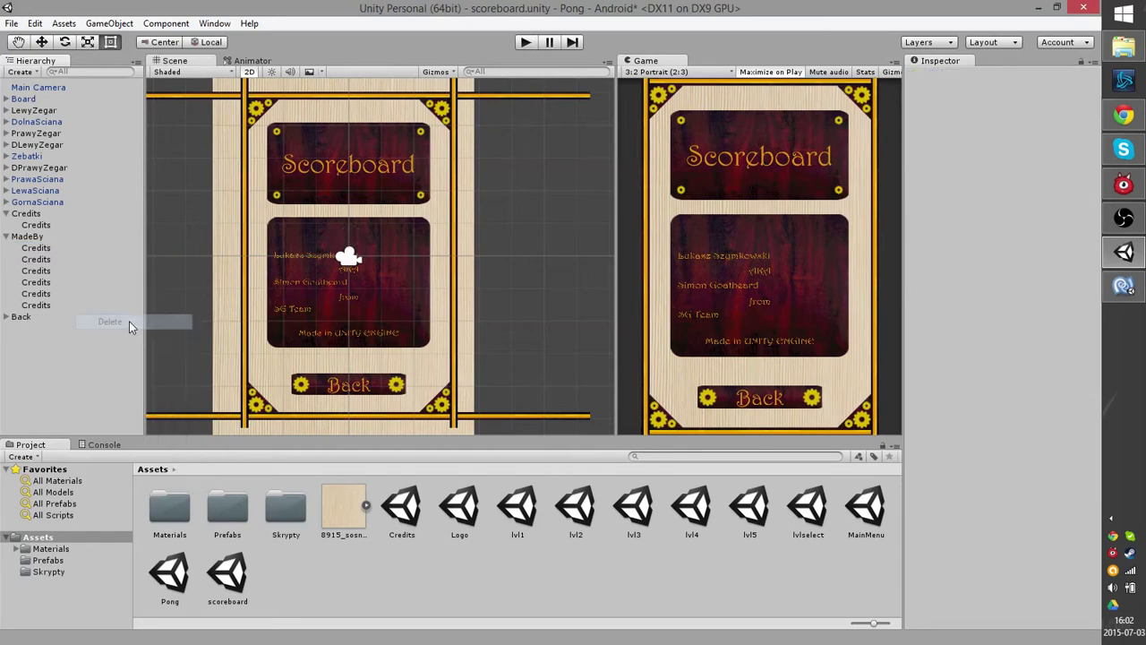
# Replace the first credit name's text with the label 'Lvl 1:'.
pyautogui.click(40, 251)
pyautogui.click(978, 307)
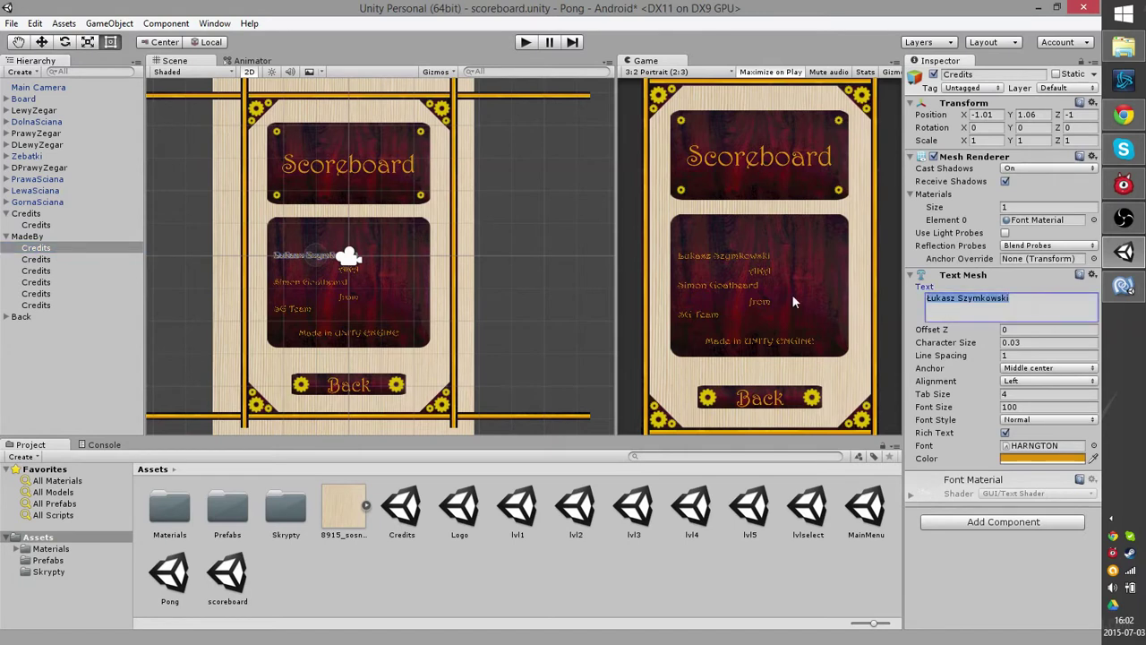
pyautogui.write('L')
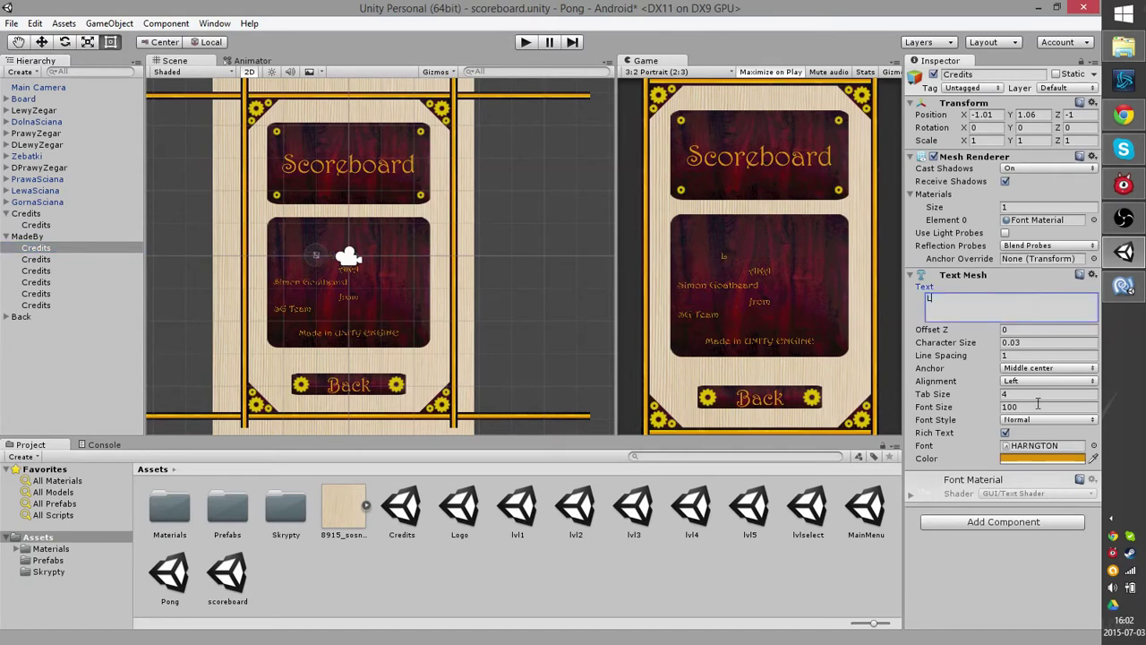
pyautogui.write('vl')
pyautogui.write('1')
pyautogui.press('BackSpace')
pyautogui.write('1')
pyautogui.write(':')
# Raise the AKA text's Y position so it sits beside 'Lvl 1:'.
pyautogui.click(349, 269)
pyautogui.click(353, 275)
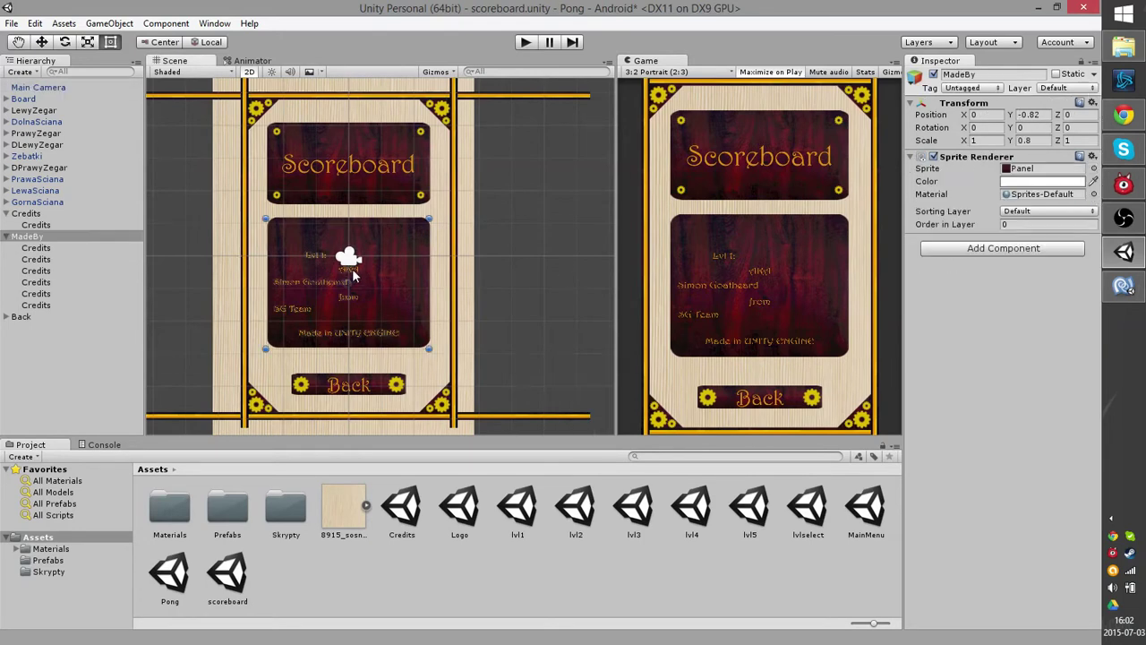
pyautogui.click(49, 248)
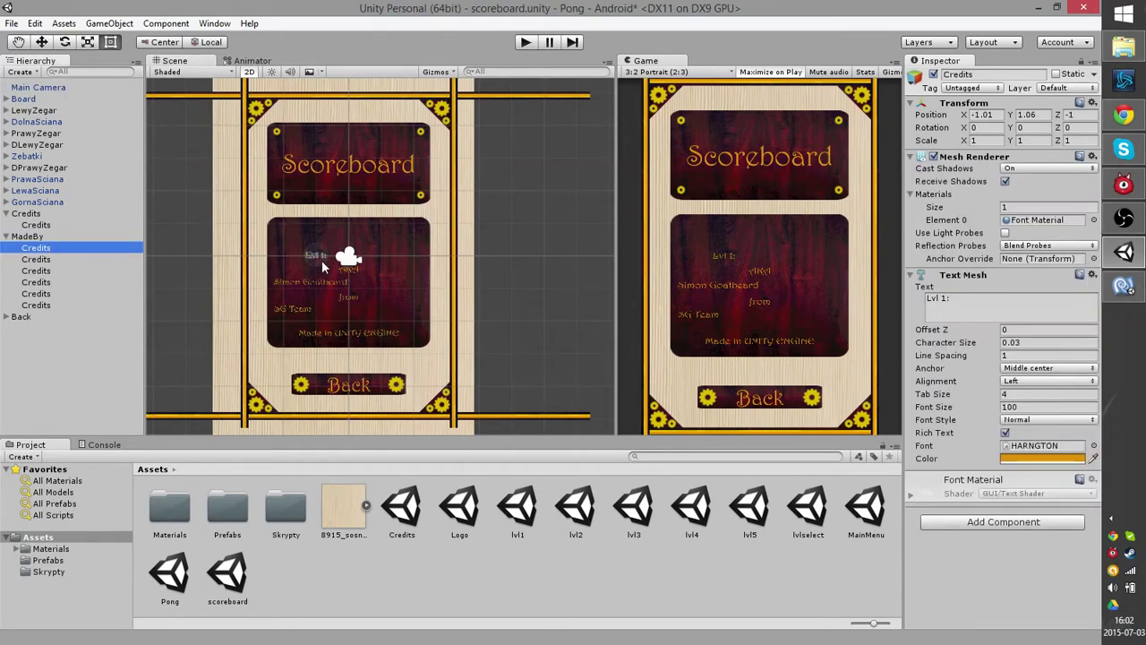
pyautogui.click(354, 276)
pyautogui.click(50, 249)
pyautogui.click(52, 260)
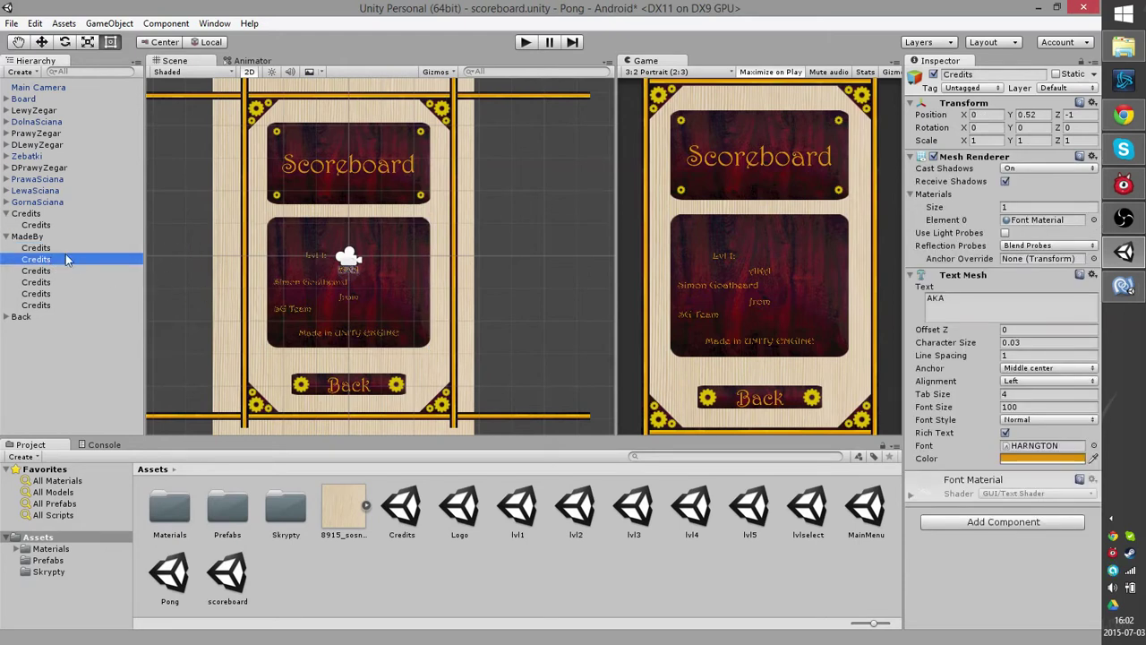
pyautogui.moveTo(1012, 115)
pyautogui.mouseDown()
pyautogui.moveTo(1041, 121)
pyautogui.moveTo(1026, 119)
pyautogui.mouseUp()
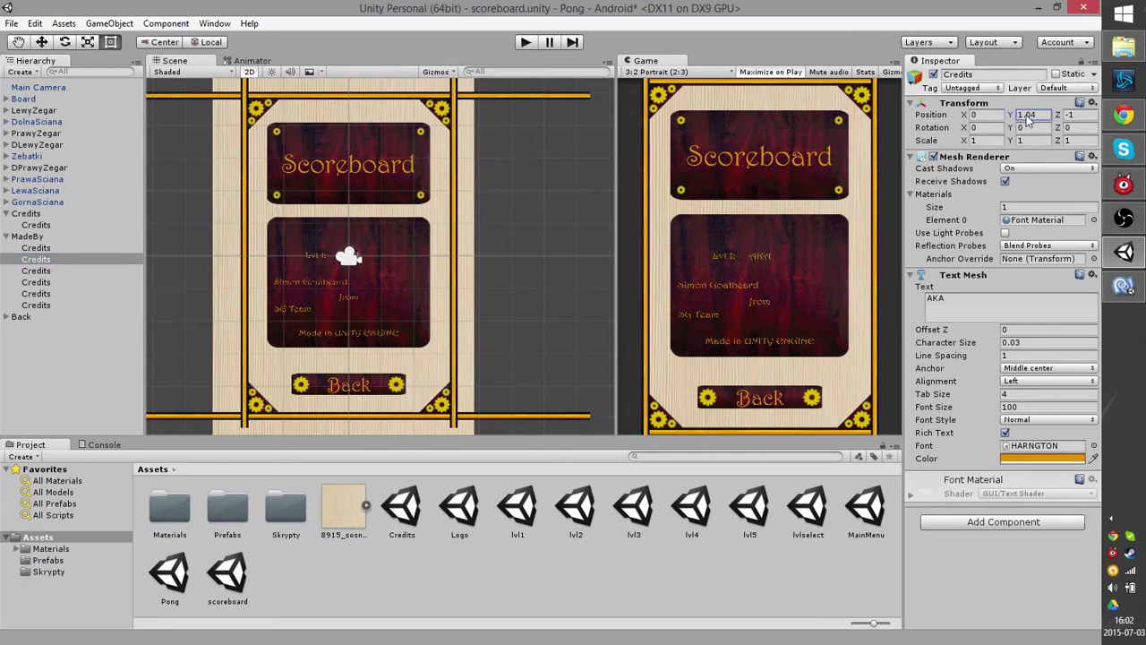
# Replace the second credit name's text with 'Lvl 2:'.
pyautogui.click(296, 279)
pyautogui.click(40, 249)
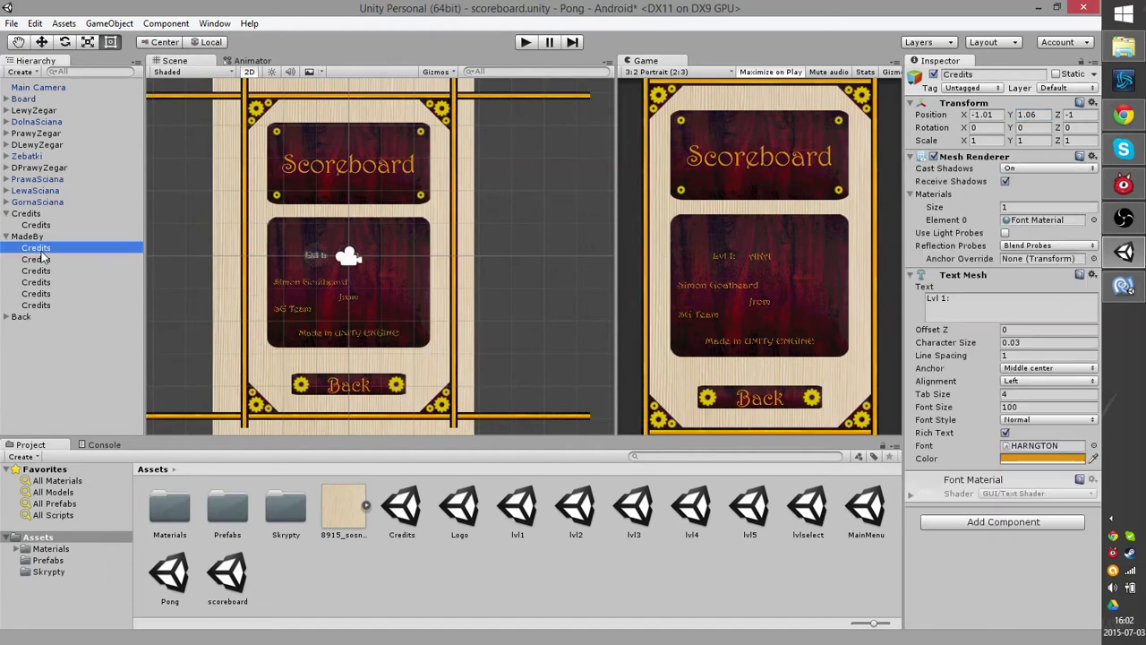
pyautogui.click(44, 259)
pyautogui.click(45, 271)
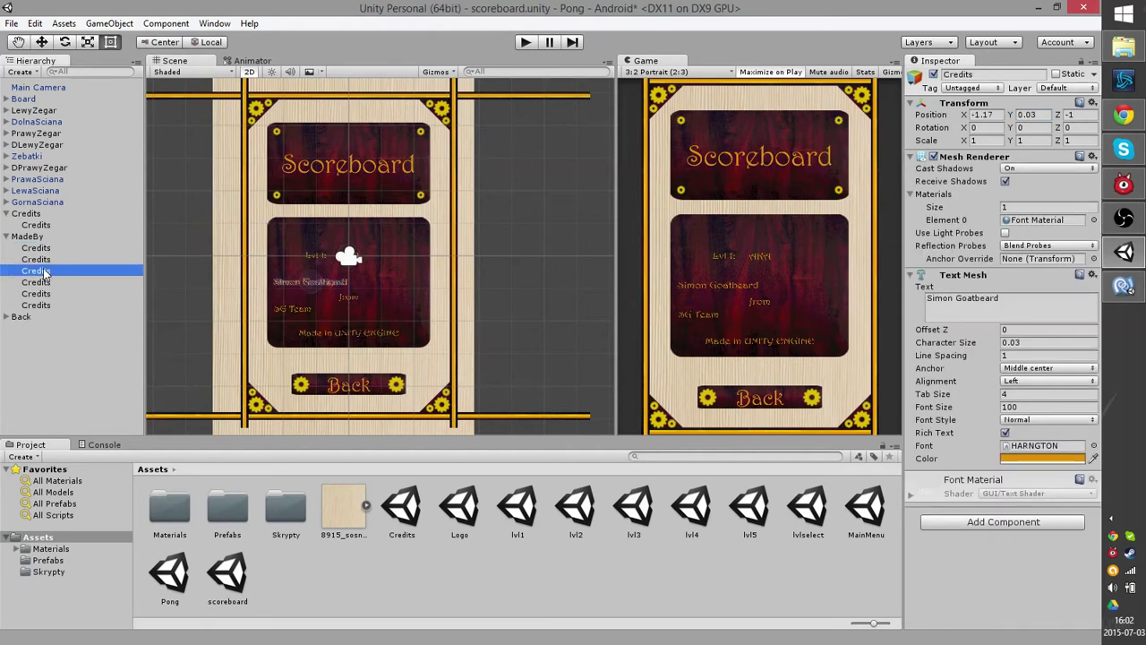
pyautogui.click(986, 297)
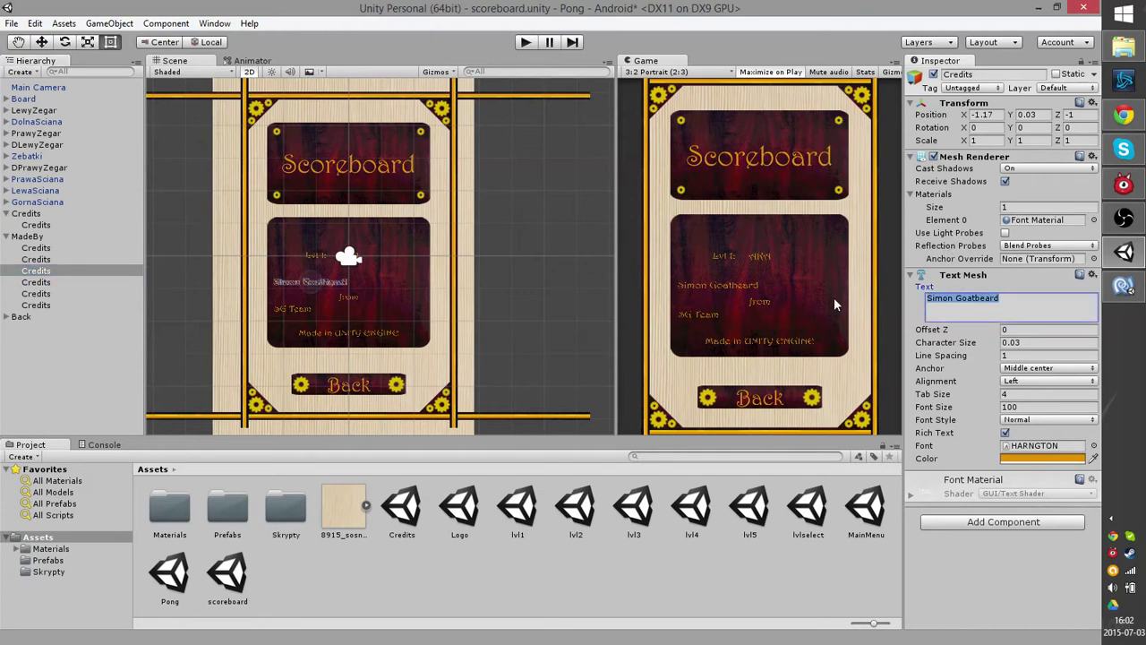
pyautogui.write('Lvl')
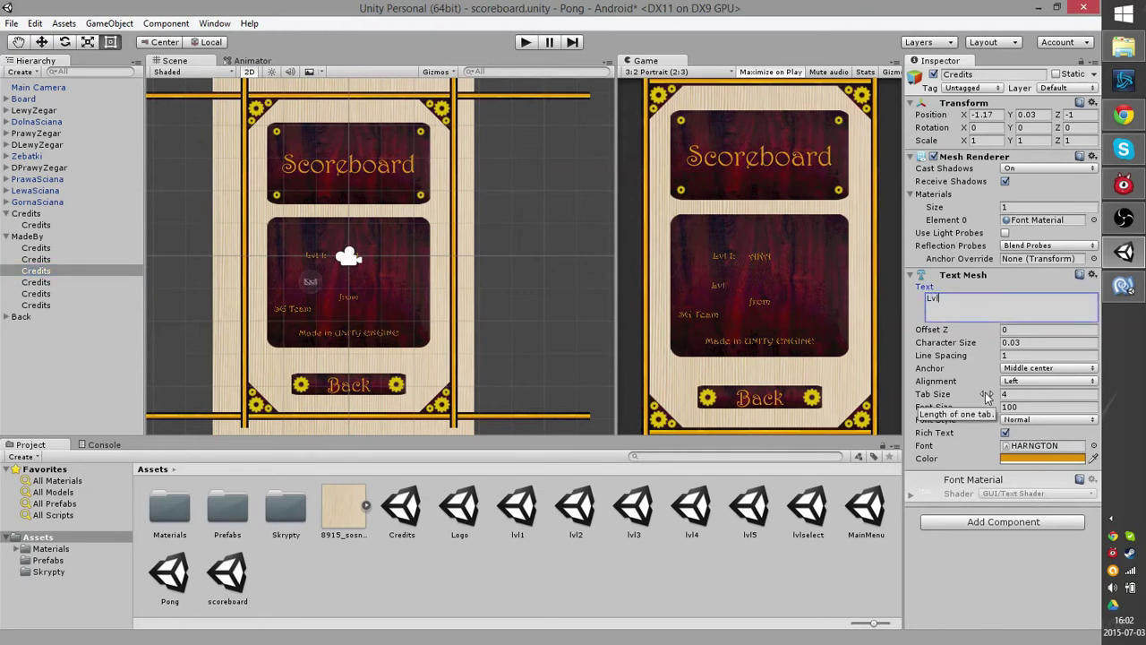
pyautogui.write(' 2:')
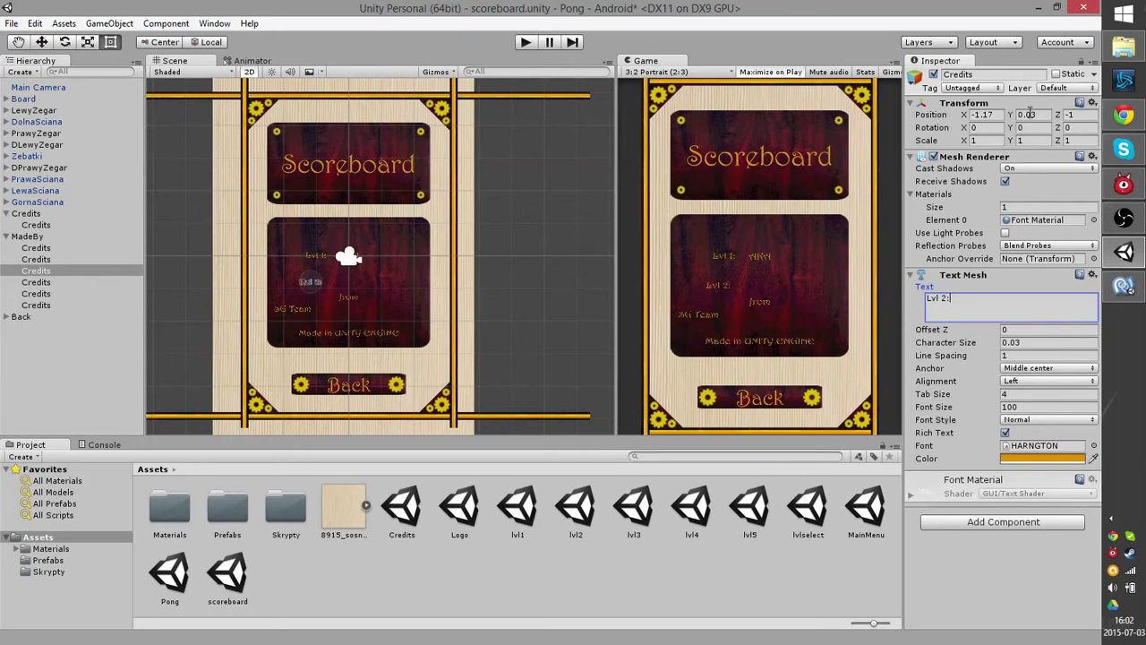
# Nudge the Lvl 2: label's X position and raise the 'from' text's Y to about 0.02.
pyautogui.moveTo(966, 118); pyautogui.dragTo(971, 120)
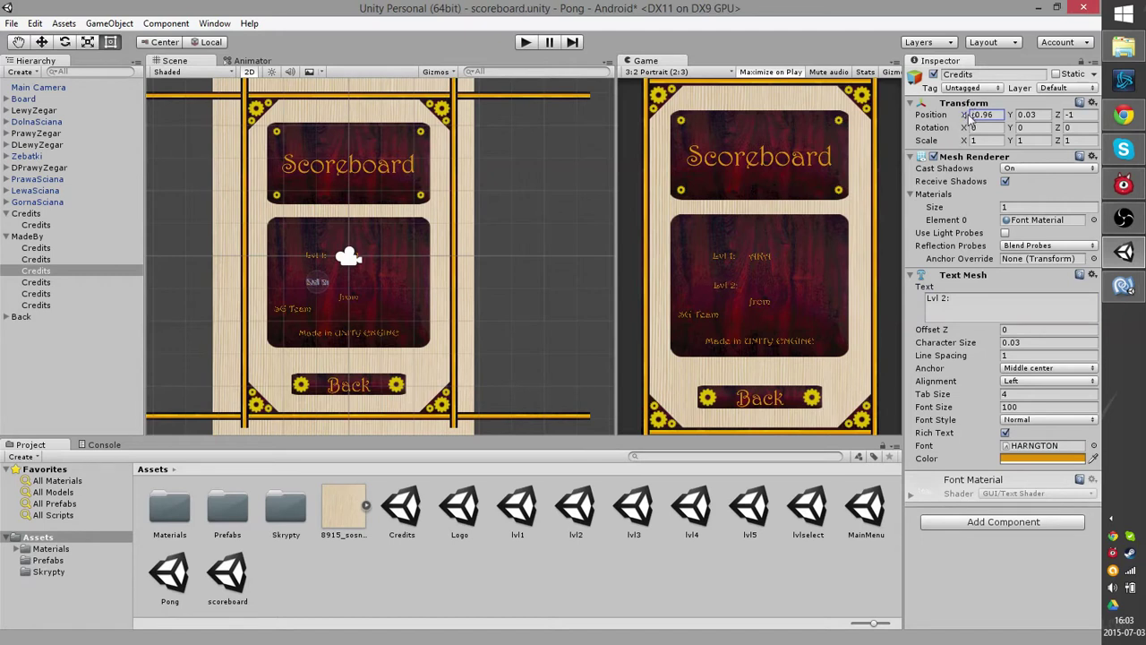
pyautogui.moveTo(971, 120); pyautogui.dragTo(963, 122)
pyautogui.click(29, 283)
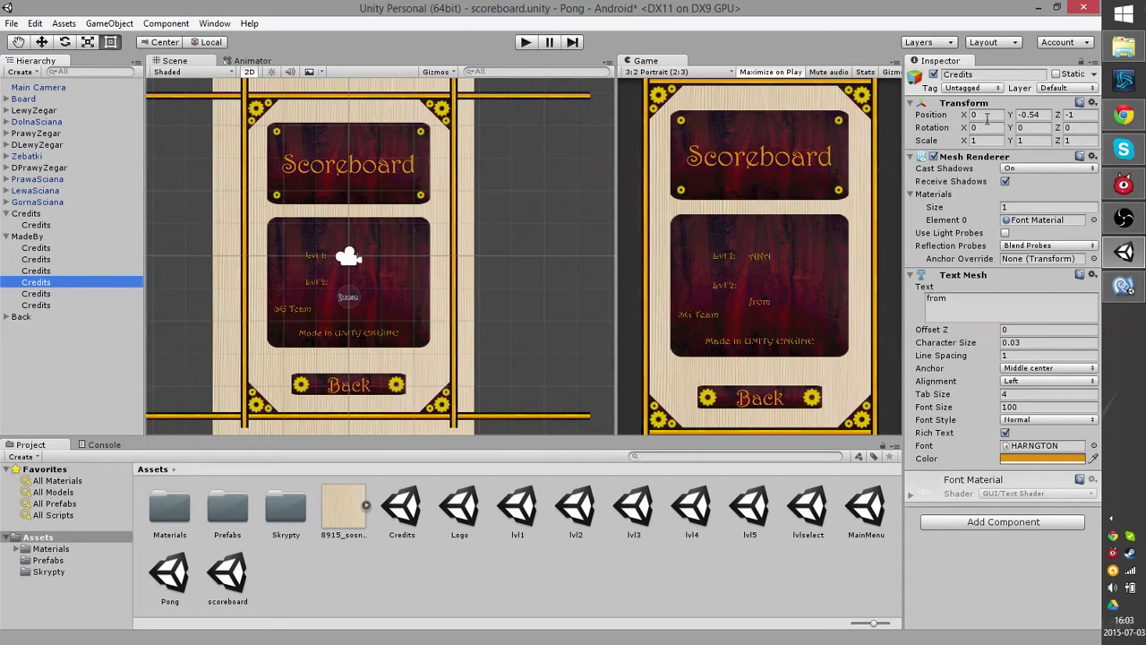
pyautogui.moveTo(1011, 115)
pyautogui.mouseDown()
pyautogui.moveTo(1027, 117)
pyautogui.moveTo(1020, 106)
pyautogui.mouseUp()
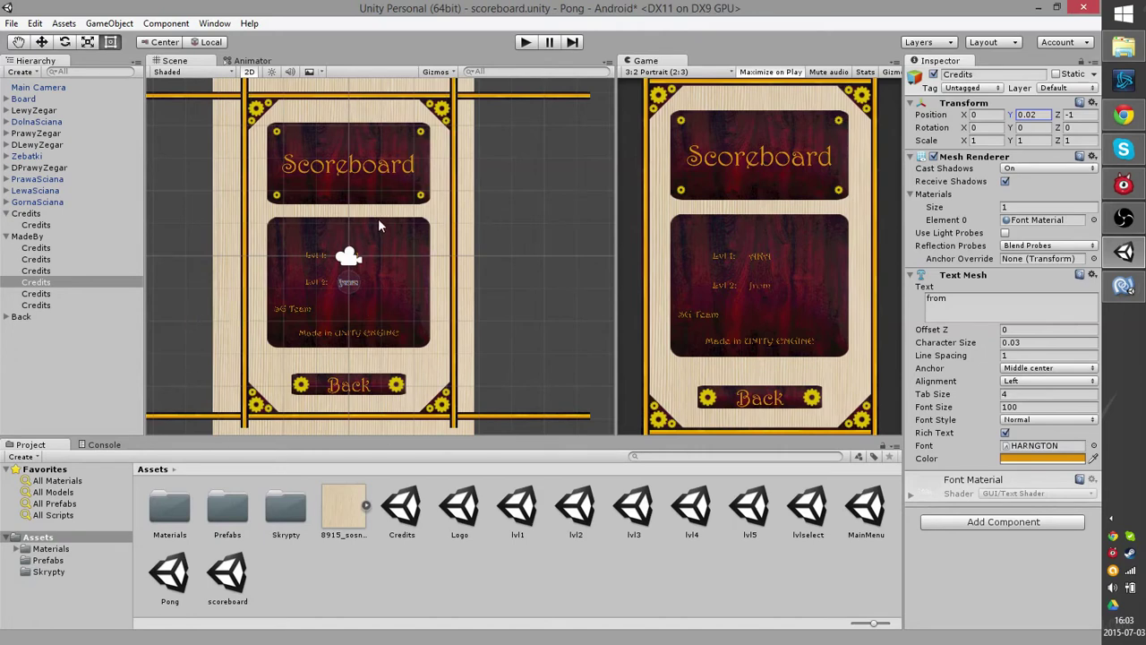
pyautogui.click(39, 88)
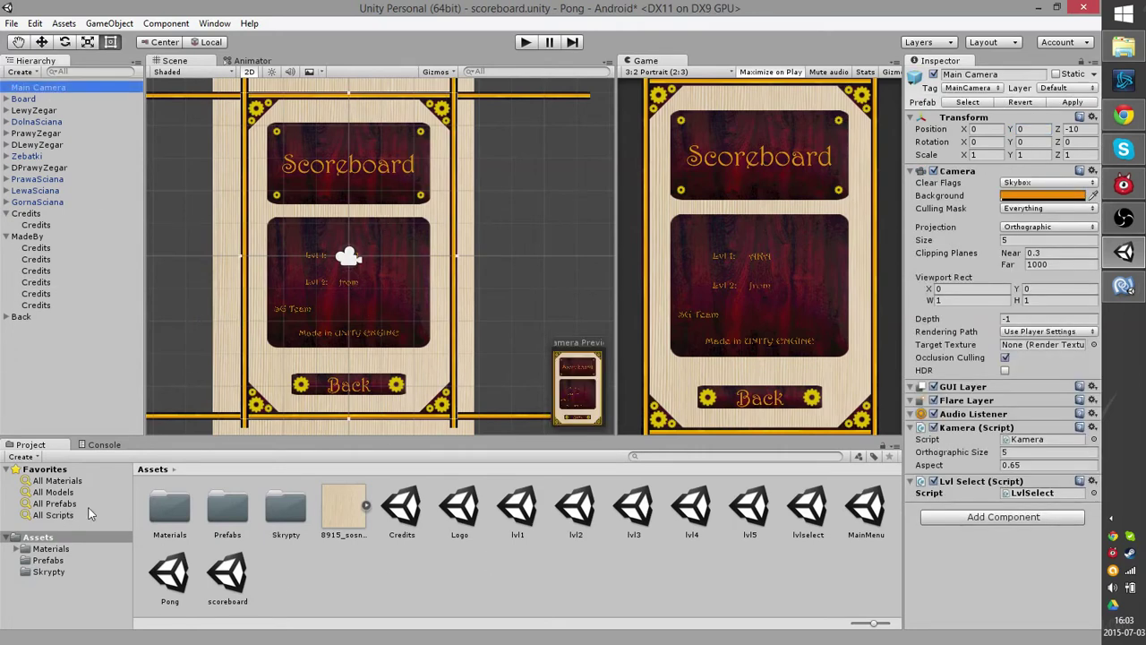
pyautogui.click(175, 509)
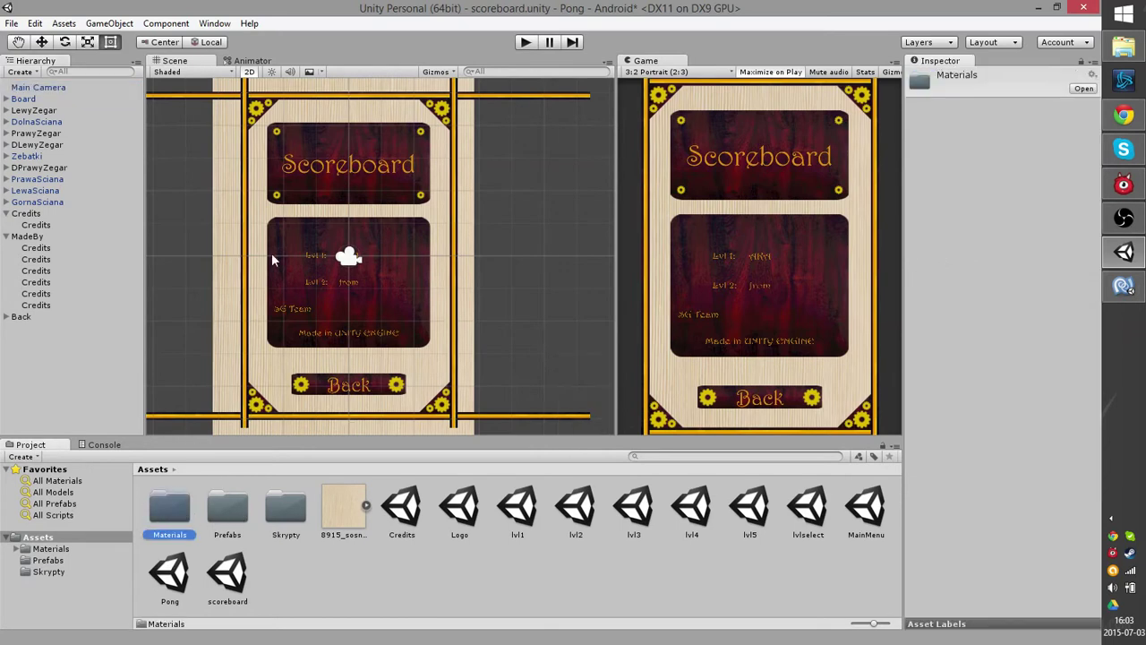
pyautogui.click(39, 88)
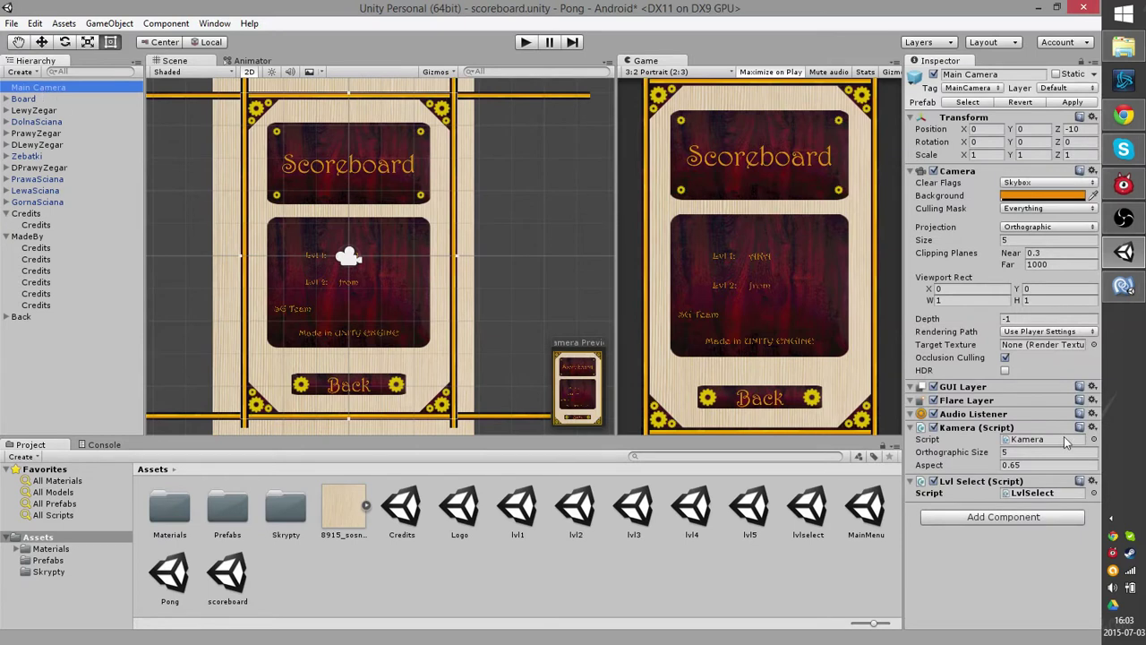
pyautogui.click(1033, 552)
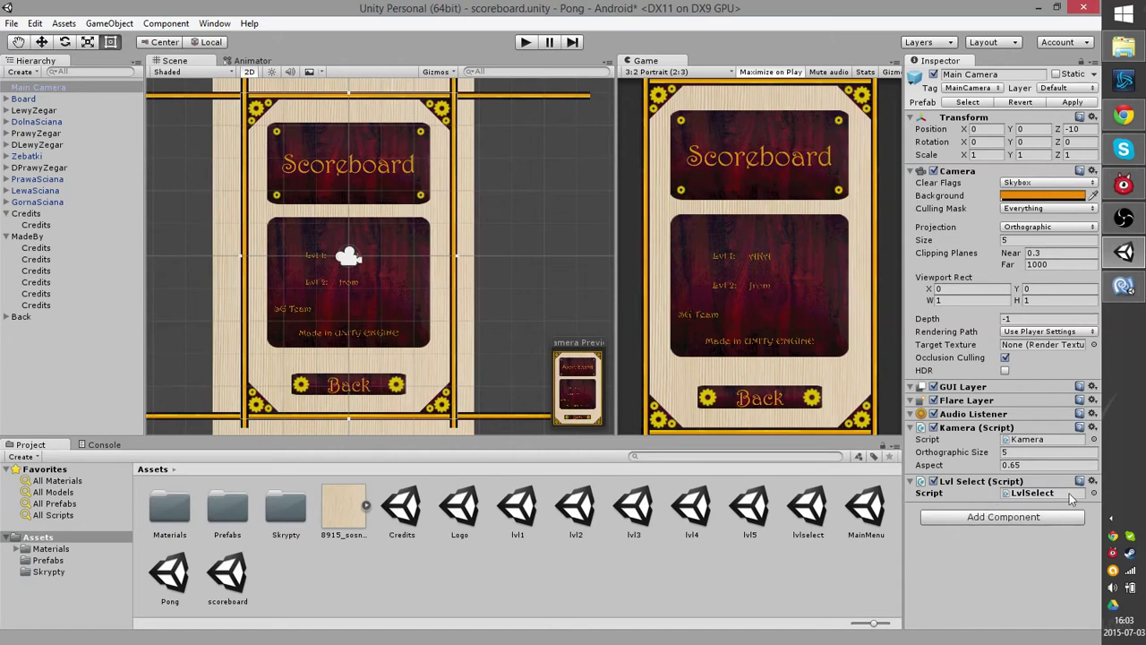
pyautogui.click(1040, 521)
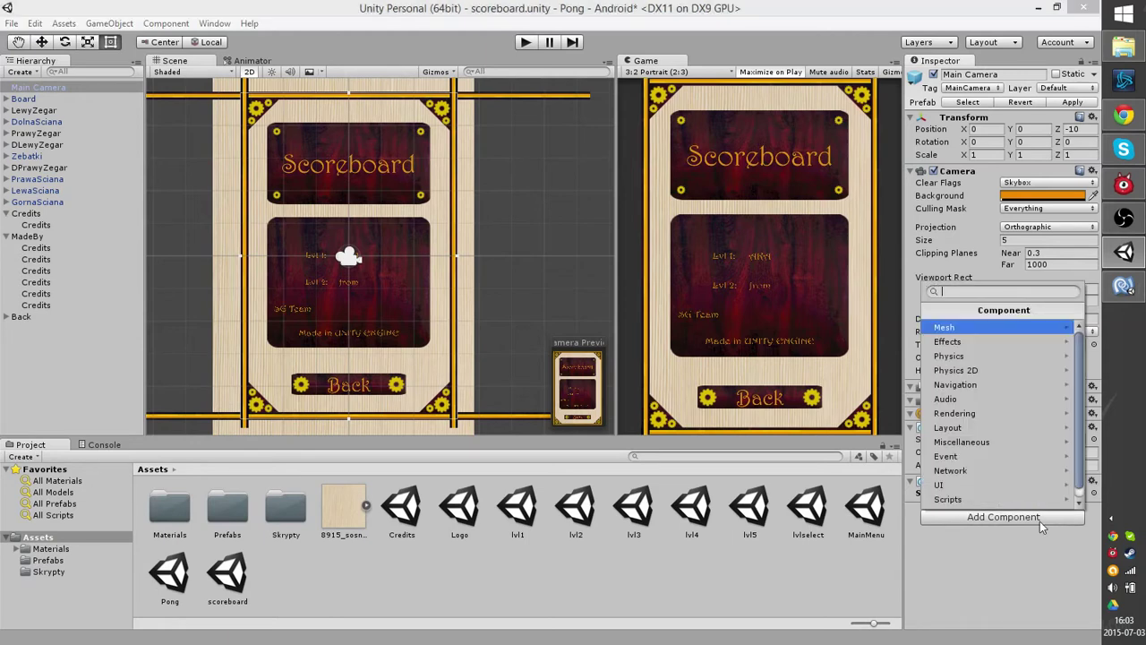
pyautogui.click(993, 605)
# Inside the Skrypty folder, create a C# script and name it ScoreLvl.
pyautogui.doubleClick(276, 522)
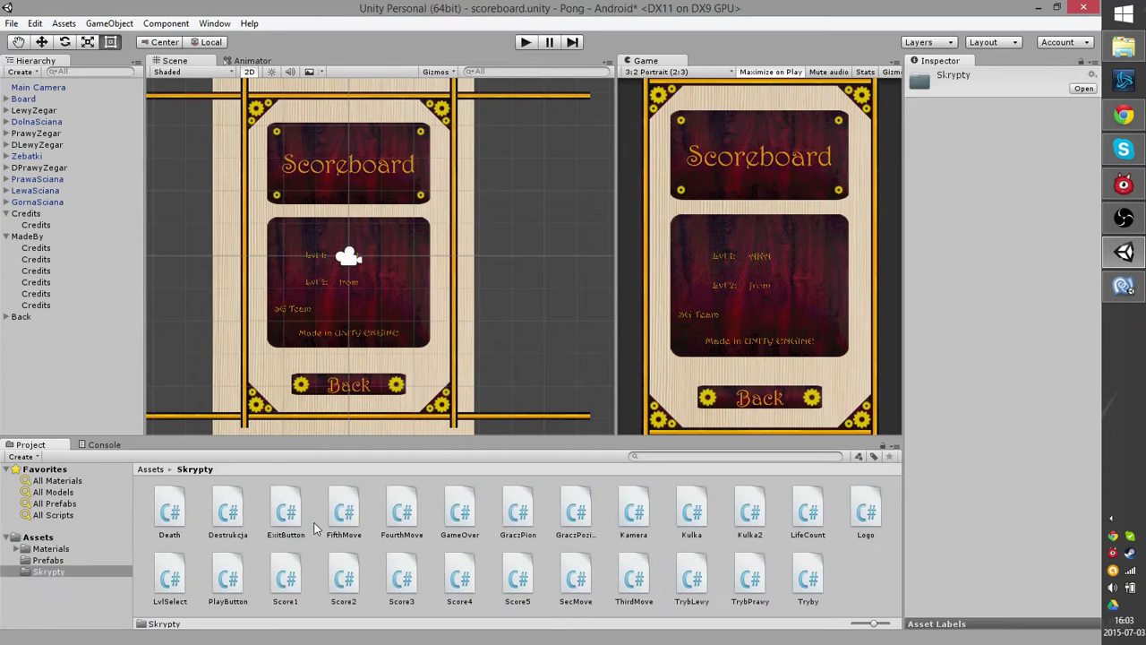
pyautogui.rightClick(864, 561)
pyautogui.moveTo(979, 319)
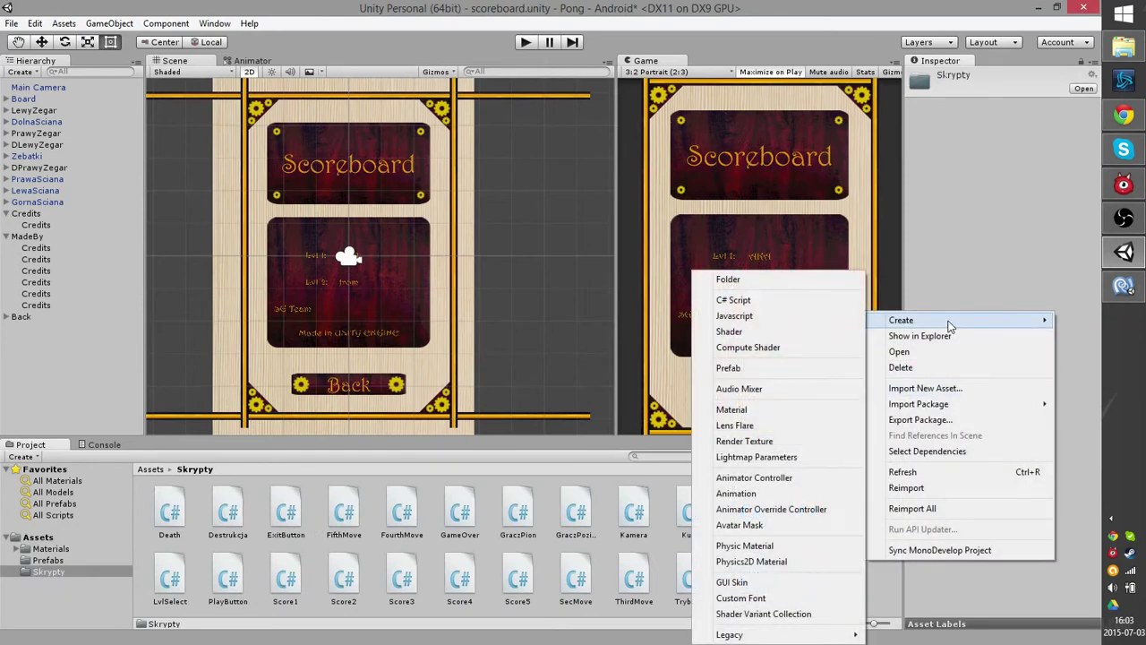
pyautogui.click(752, 301)
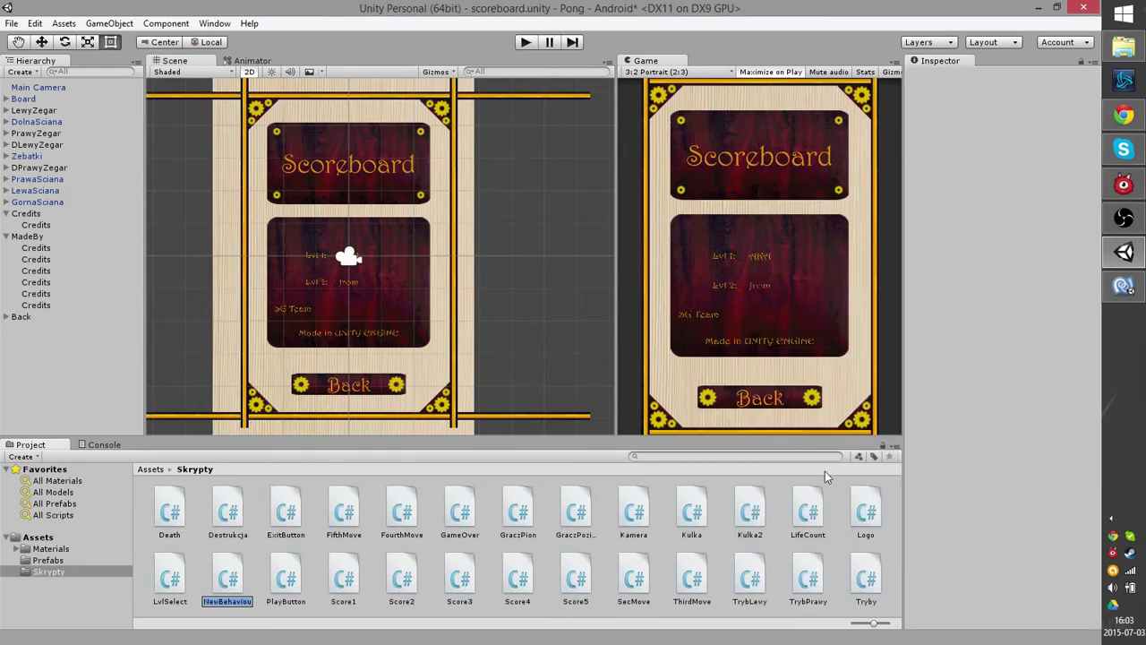
pyautogui.write('Sc')
pyautogui.write('ore')
pyautogui.write('Lvl')
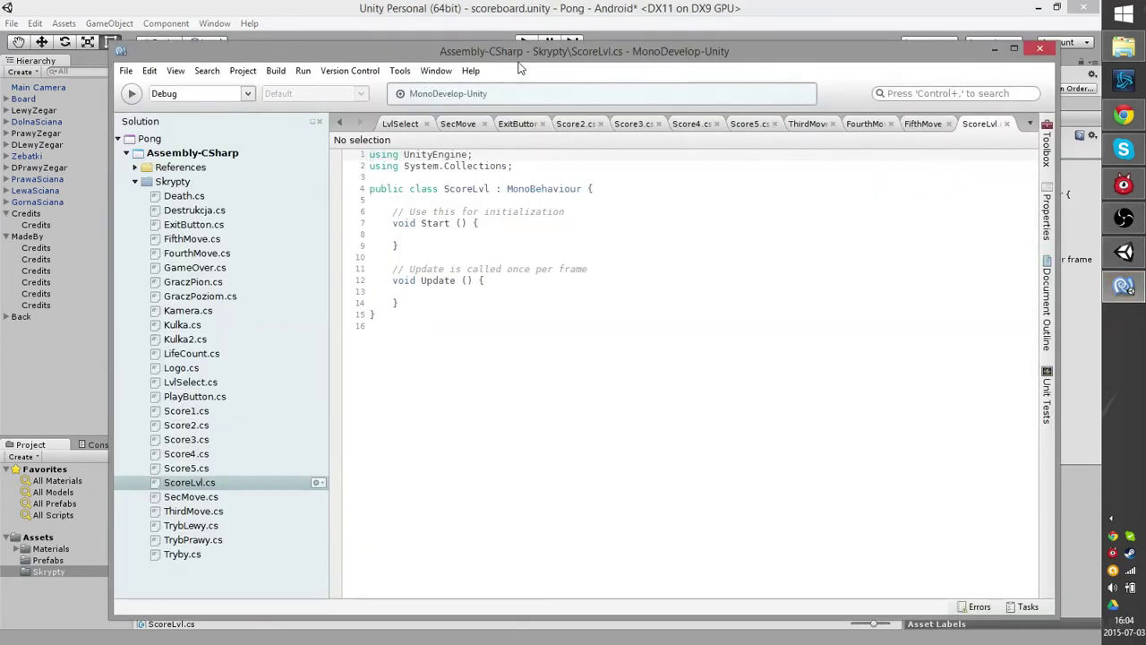
# Move the MonoDevelop window aside to uncover Unity's views.
pyautogui.moveTo(543, 50)
pyautogui.mouseDown()
pyautogui.moveTo(872, 15)
pyautogui.moveTo(979, 28)
pyautogui.mouseUp()
pyautogui.click(858, 212)
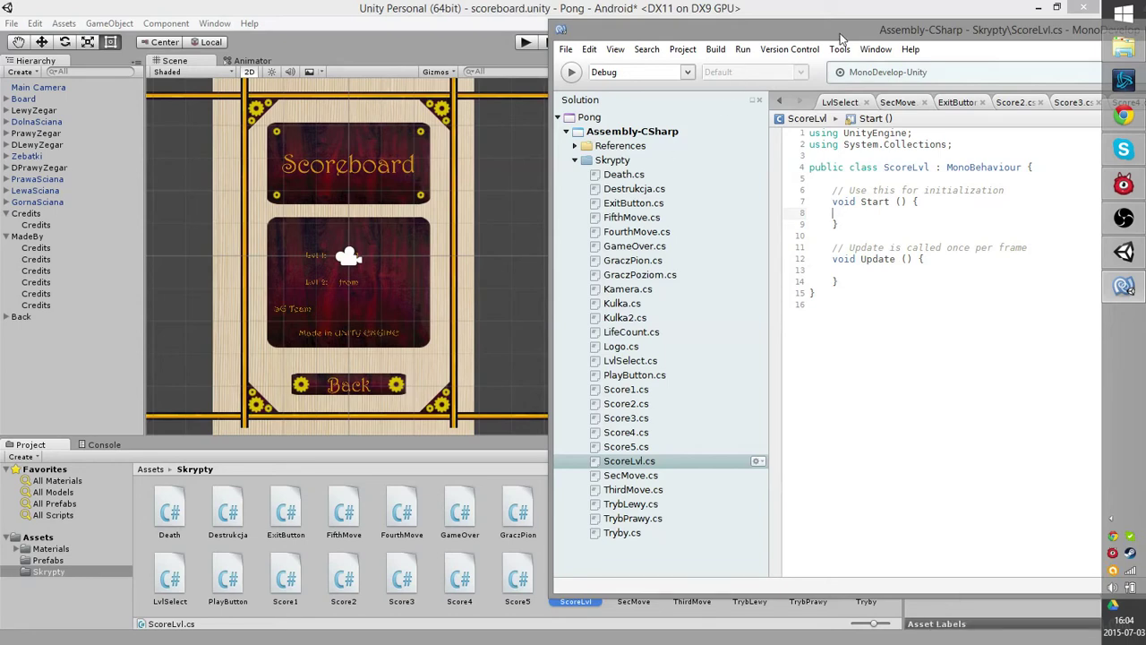
pyautogui.moveTo(844, 40)
pyautogui.mouseDown()
pyautogui.moveTo(618, 374)
pyautogui.moveTo(472, 374)
pyautogui.moveTo(322, 121)
pyautogui.mouseUp()
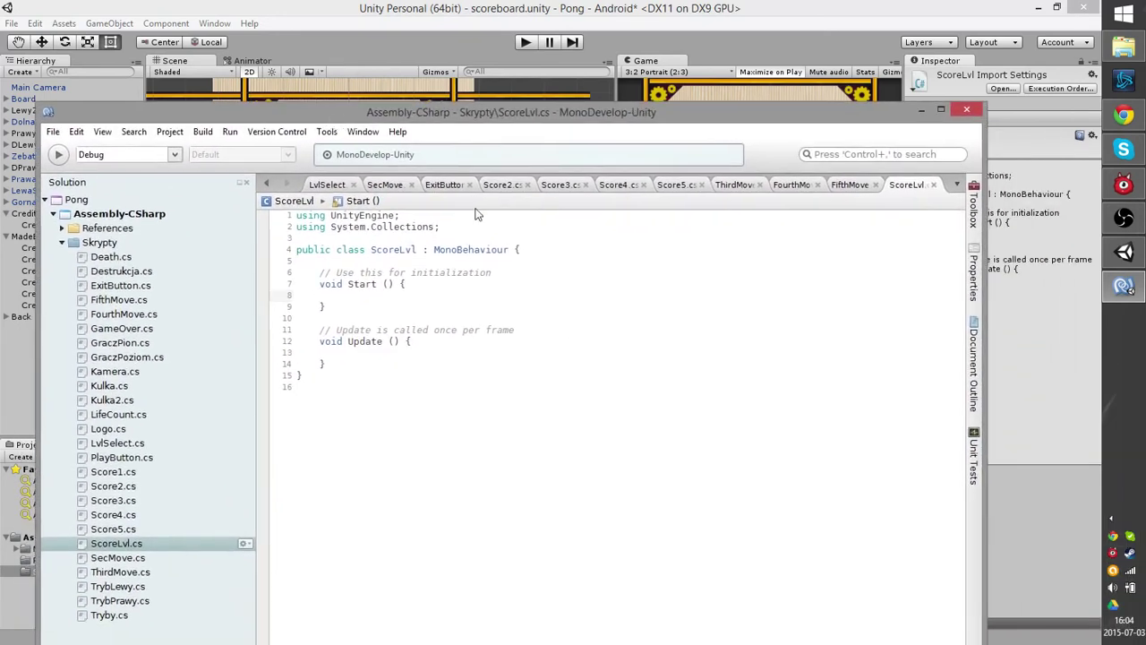
# Close the FifthMove through ExitButton script tabs, leaving ScoreLvl.cs, and minimize MonoDevelop.
pyautogui.click(876, 185)
pyautogui.click(818, 184)
pyautogui.click(760, 185)
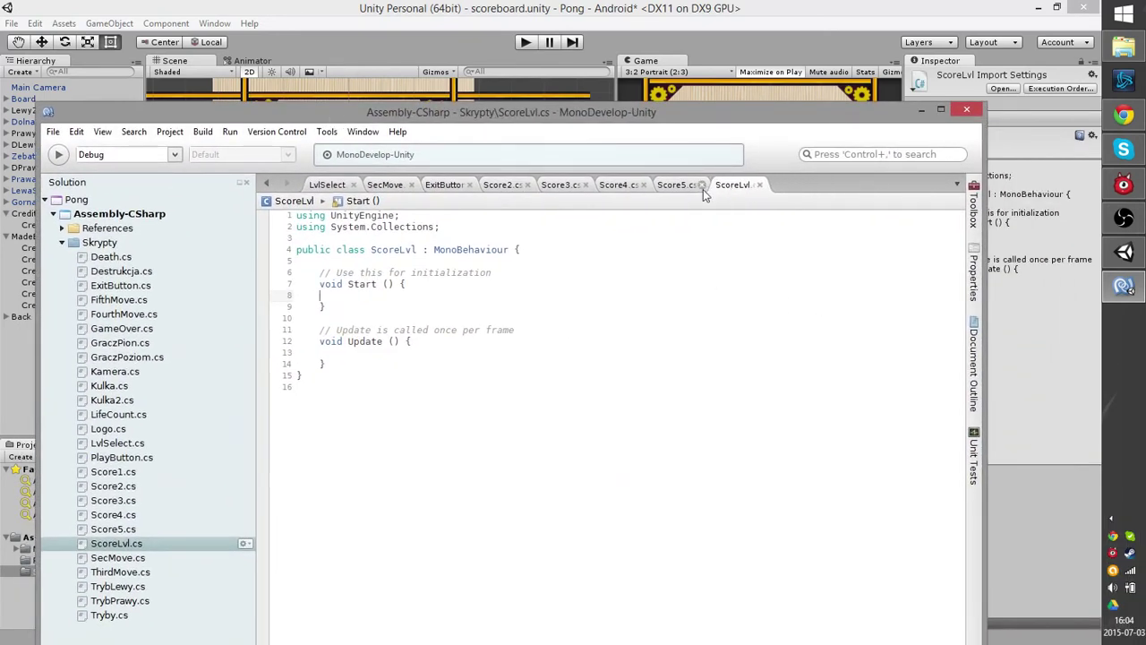
pyautogui.click(702, 184)
pyautogui.click(643, 185)
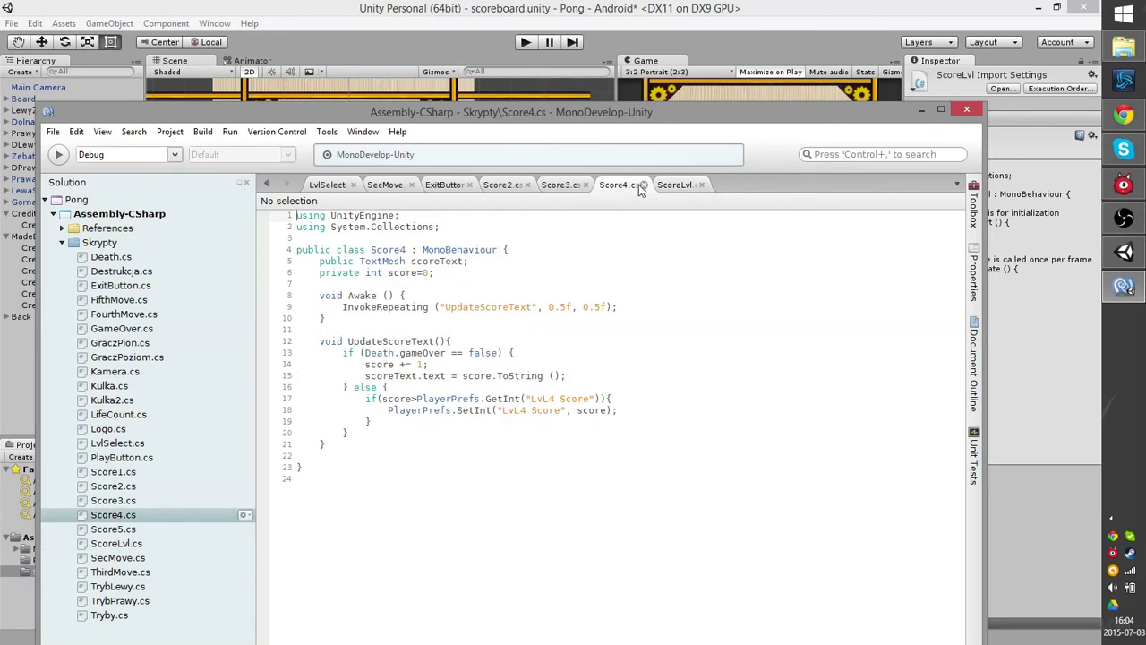
pyautogui.click(586, 184)
pyautogui.click(528, 184)
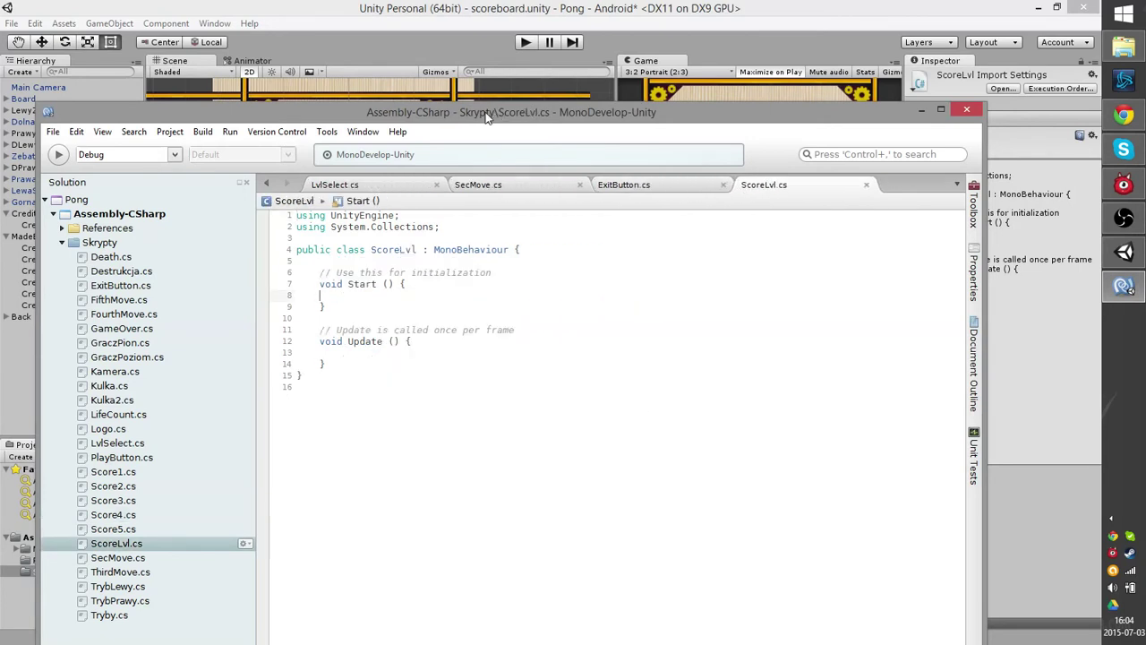
pyautogui.click(436, 184)
pyautogui.click(436, 185)
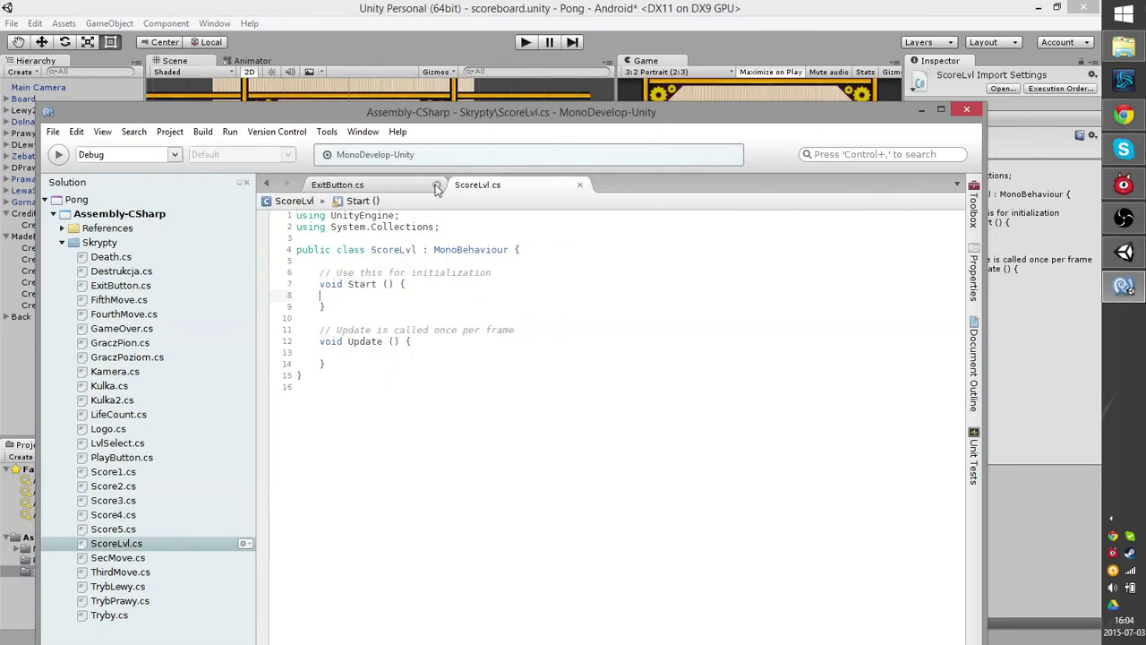
pyautogui.click(437, 185)
pyautogui.moveTo(477, 115)
pyautogui.mouseDown()
pyautogui.moveTo(779, 218)
pyautogui.moveTo(843, 641)
pyautogui.moveTo(526, 132)
pyautogui.mouseUp()
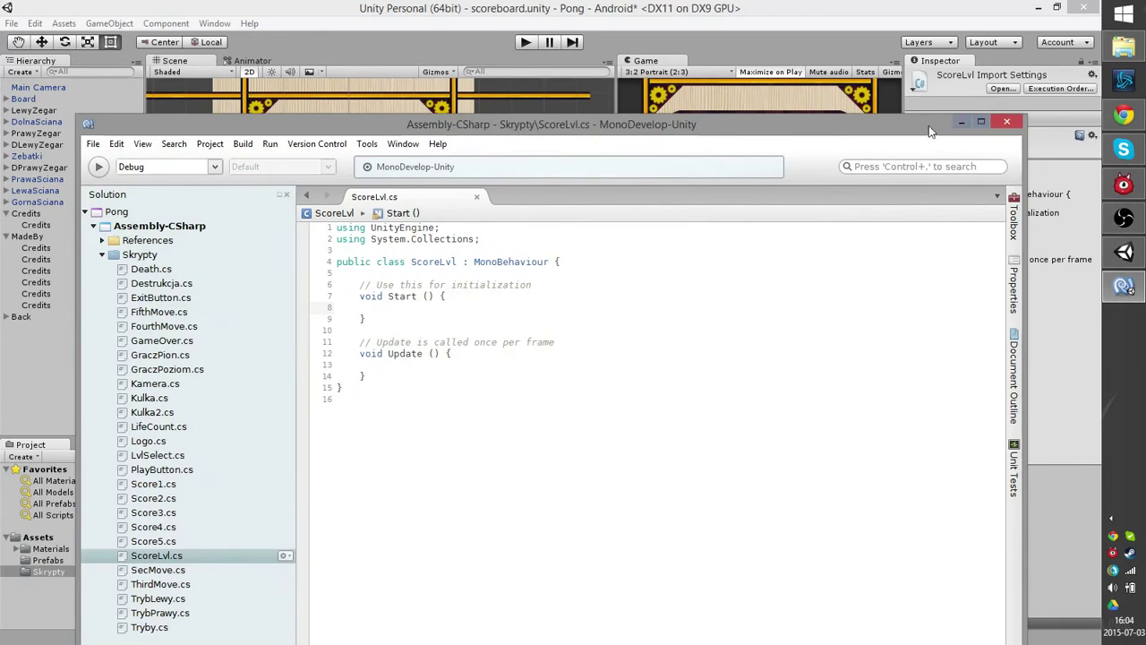
pyautogui.click(961, 122)
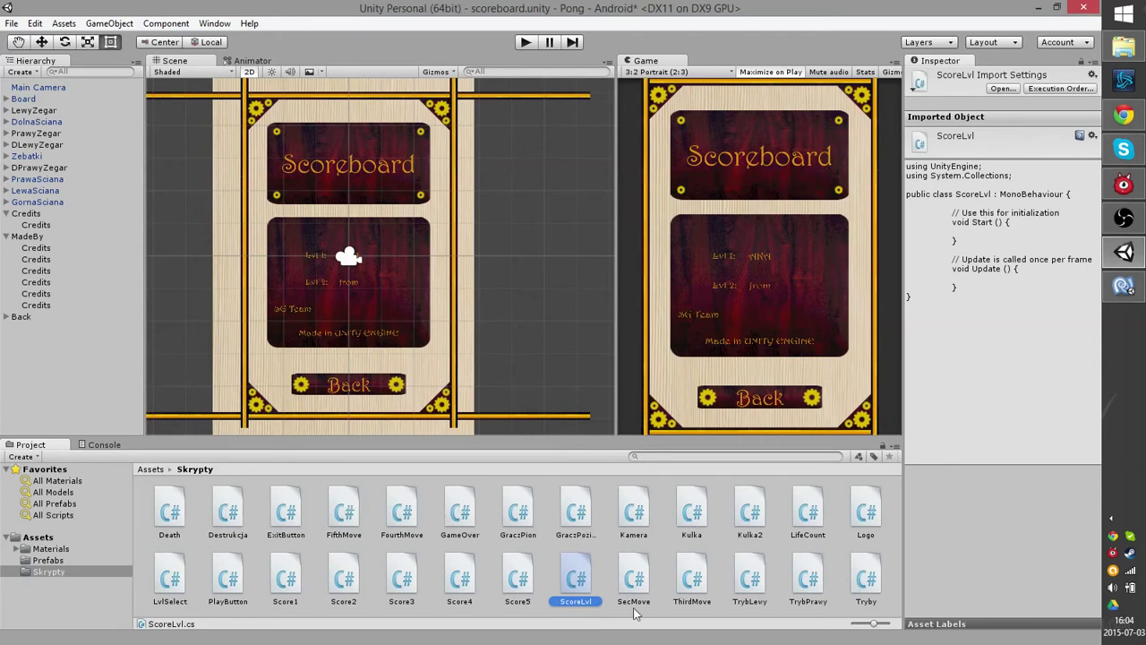
# Open Score1.cs in MonoDevelop, review its Awake code, and move the window right.
pyautogui.doubleClick(289, 582)
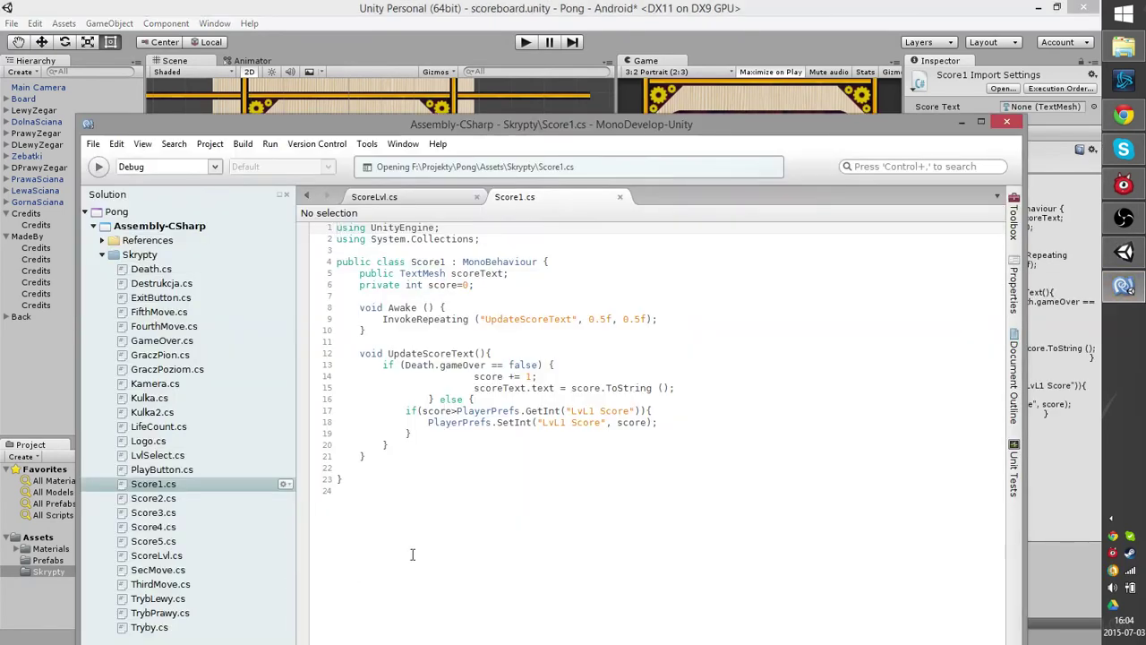
pyautogui.click(870, 109)
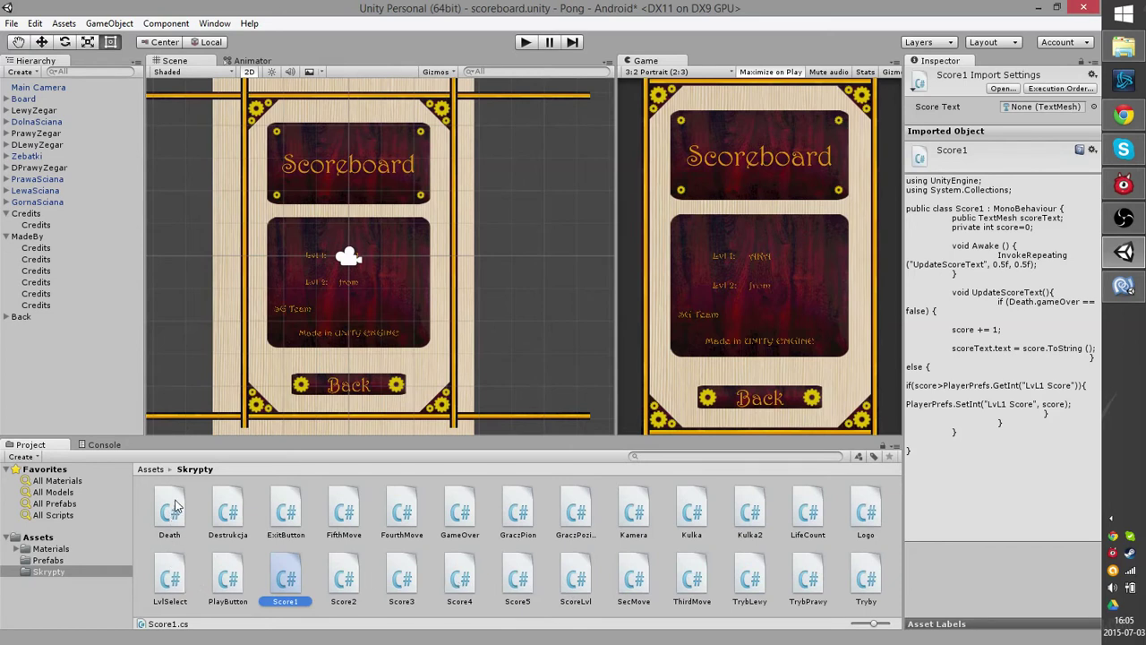
pyautogui.click(1142, 285)
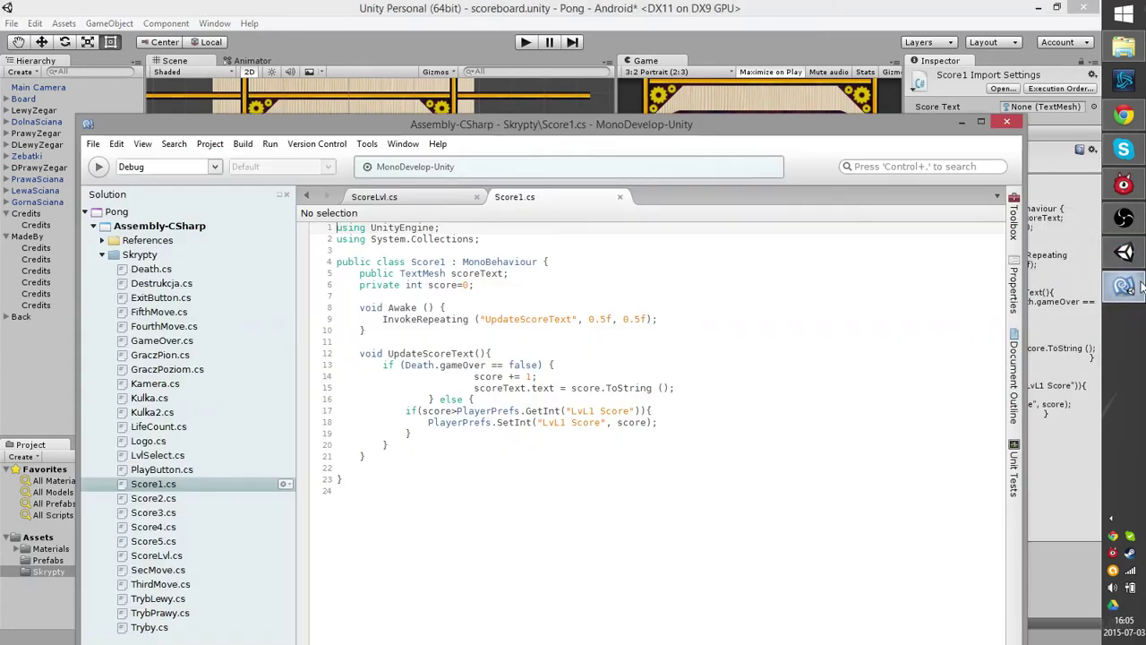
pyautogui.click(486, 320)
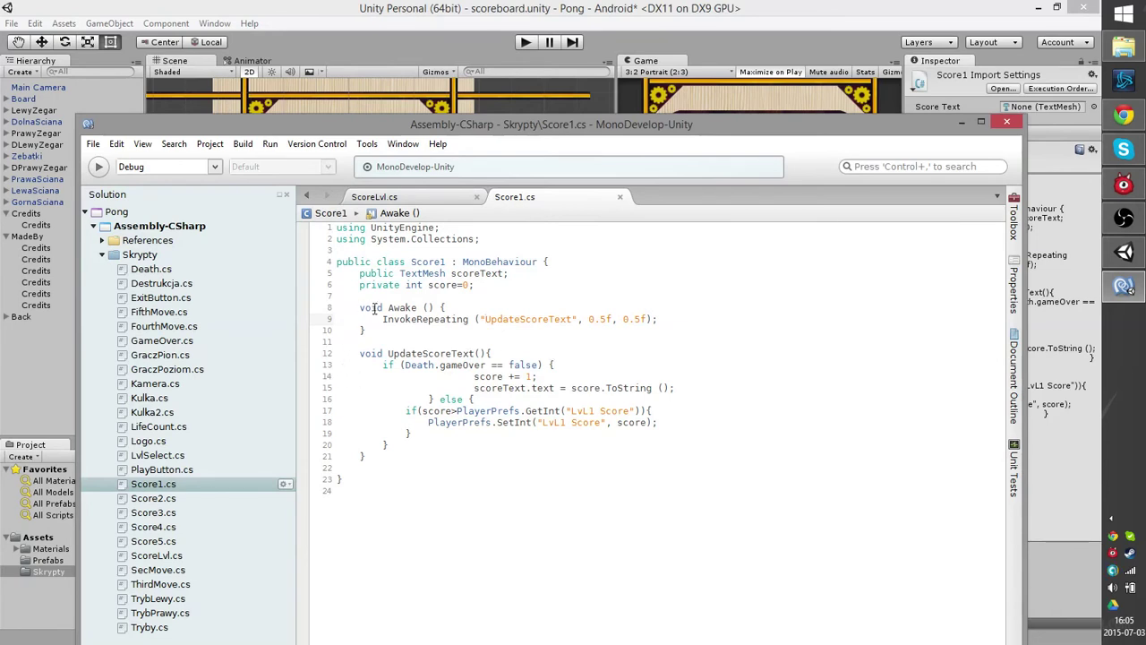
pyautogui.moveTo(381, 319)
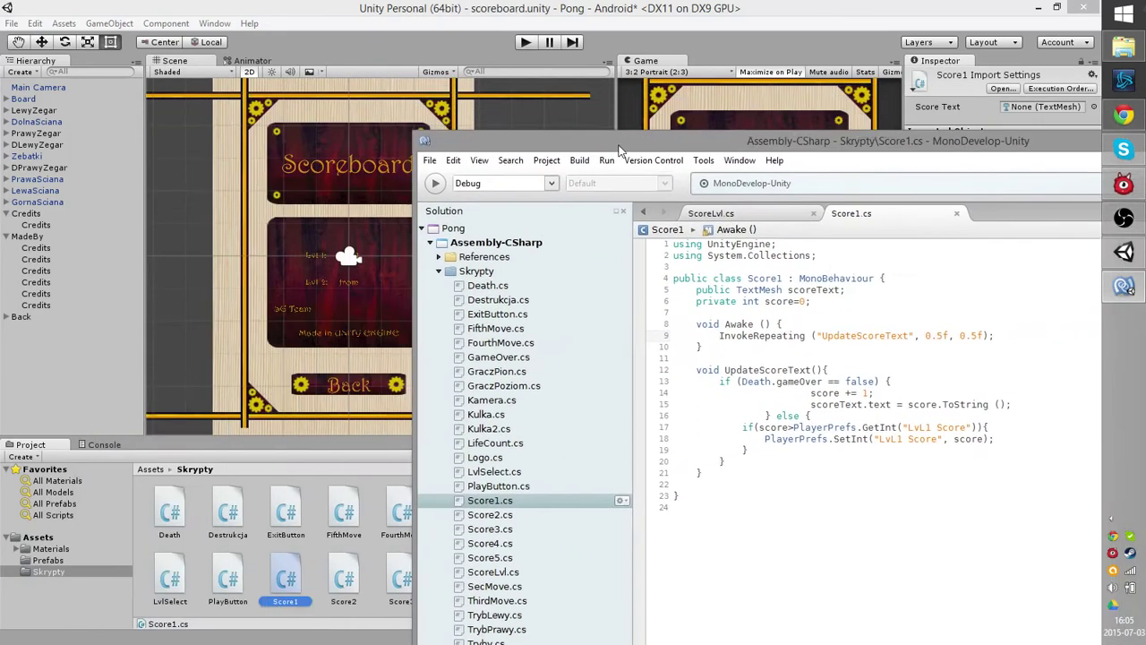
pyautogui.moveTo(276, 133); pyautogui.dragTo(699, 143)
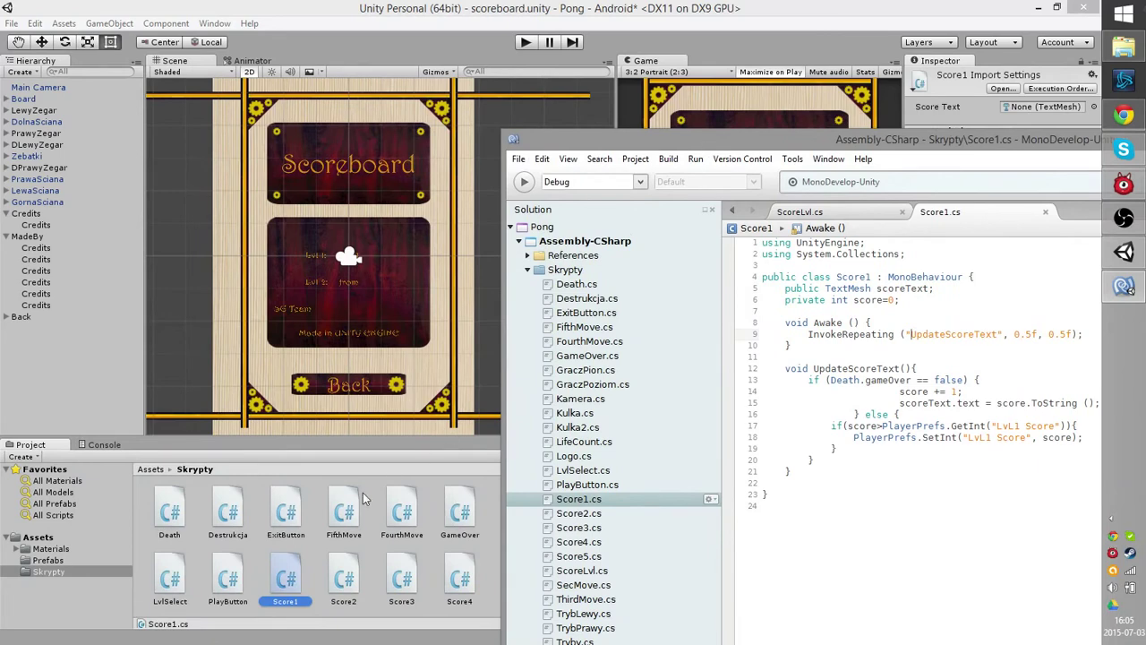
pyautogui.click(242, 584)
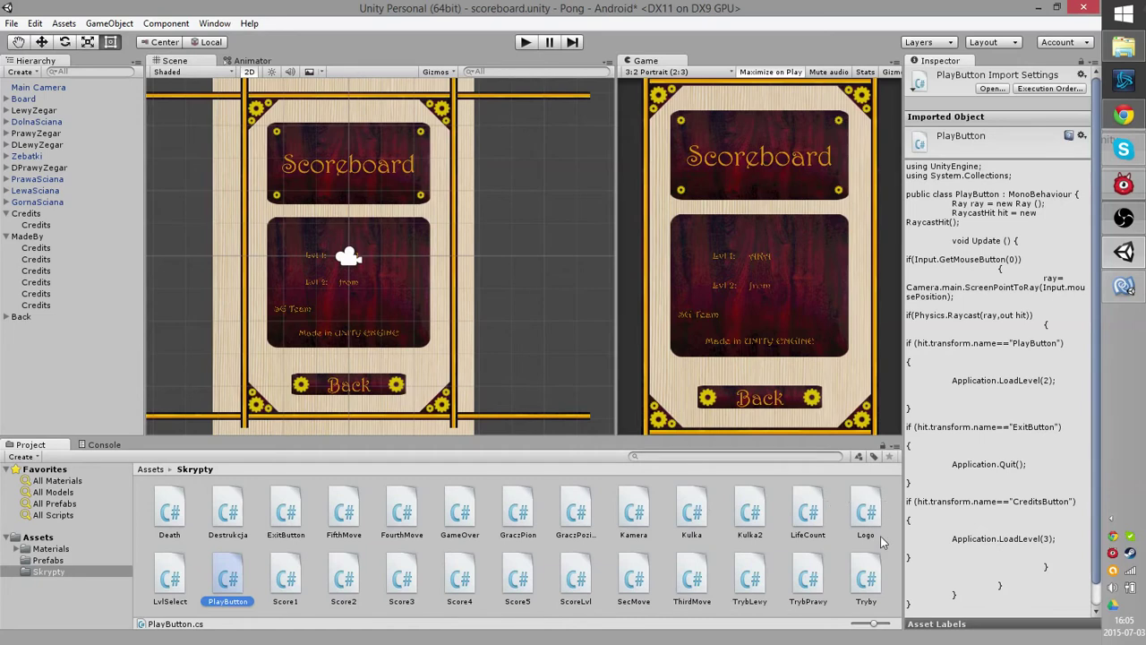
pyautogui.click(891, 576)
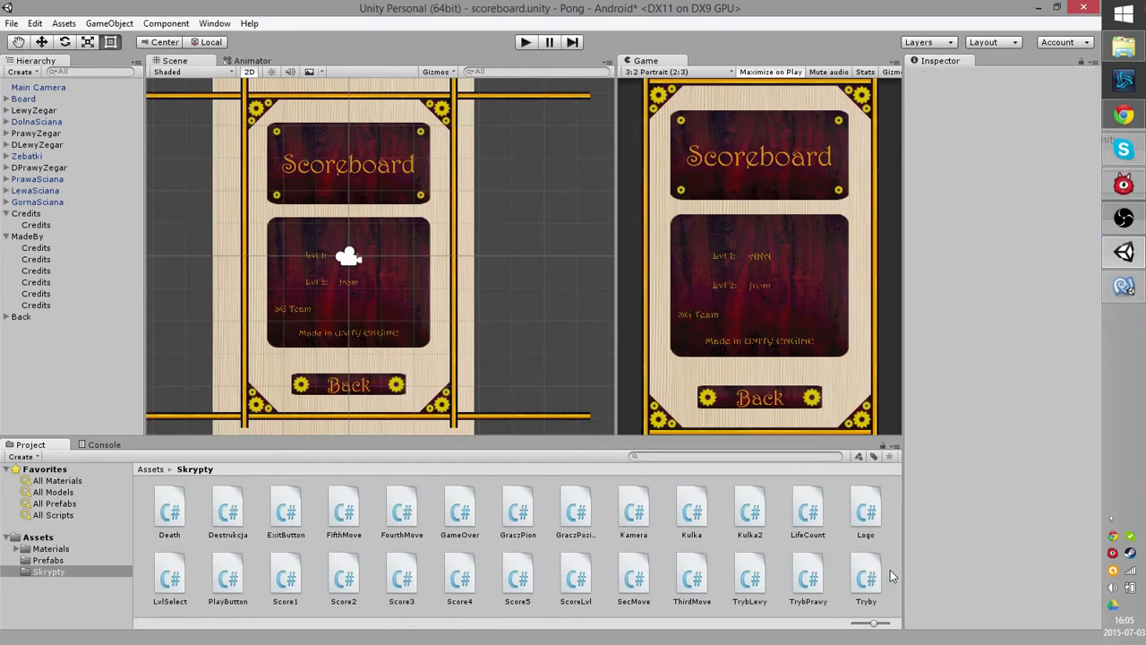
pyautogui.click(428, 580)
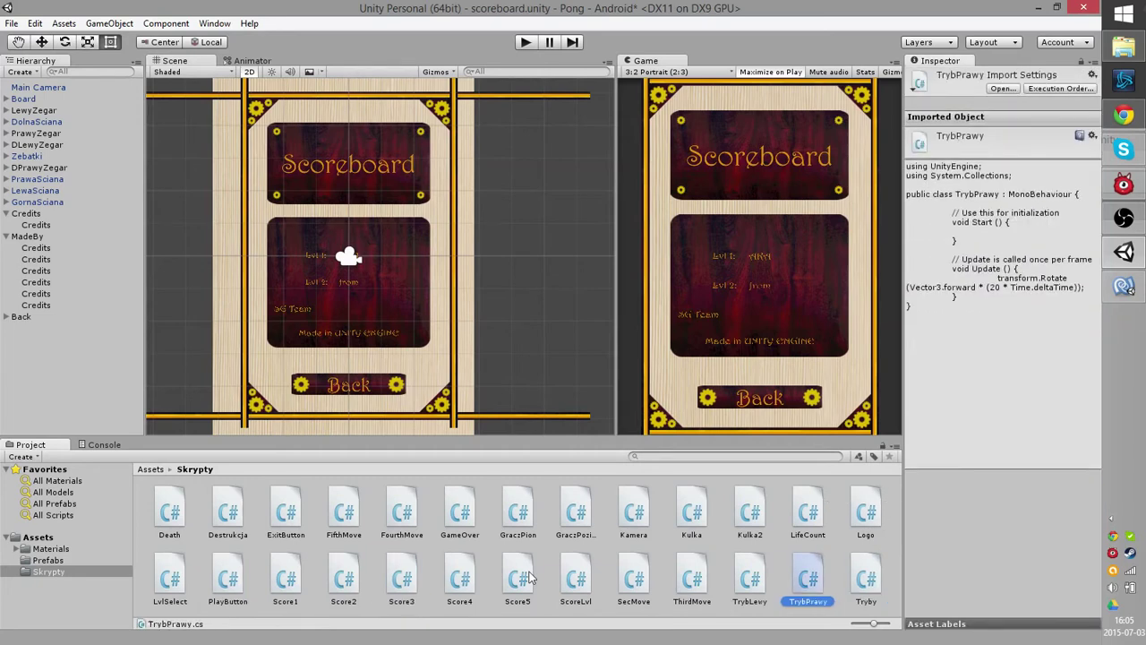
pyautogui.press('Left')
pyautogui.press('Right')
pyautogui.press('Up')
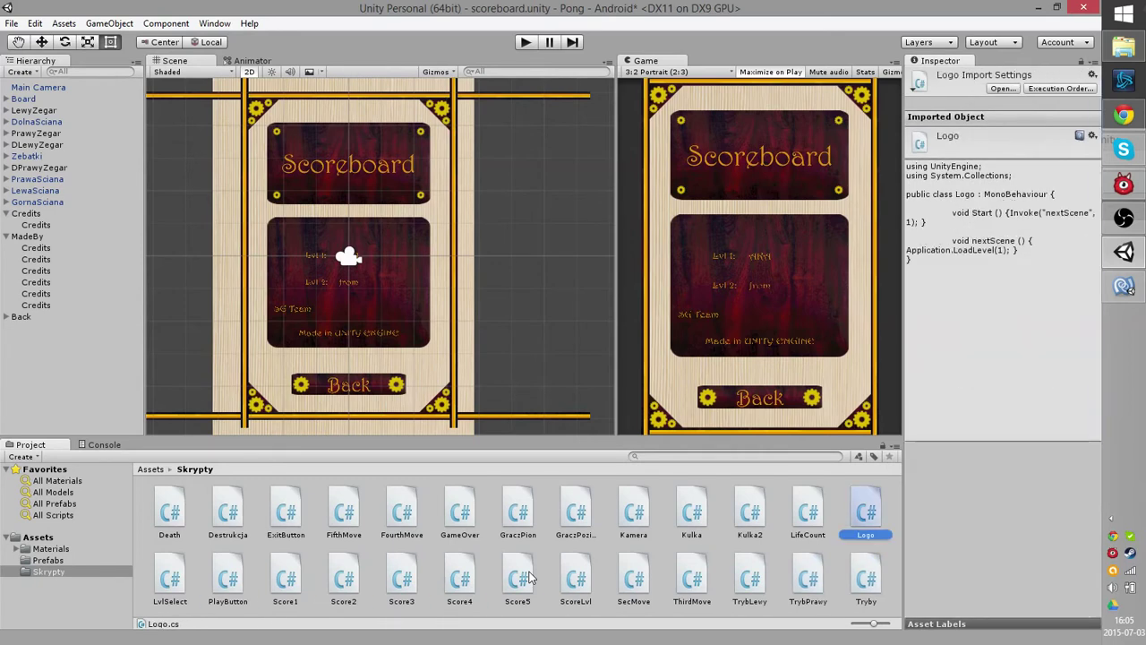
pyautogui.press('Right')
pyautogui.press('Right')
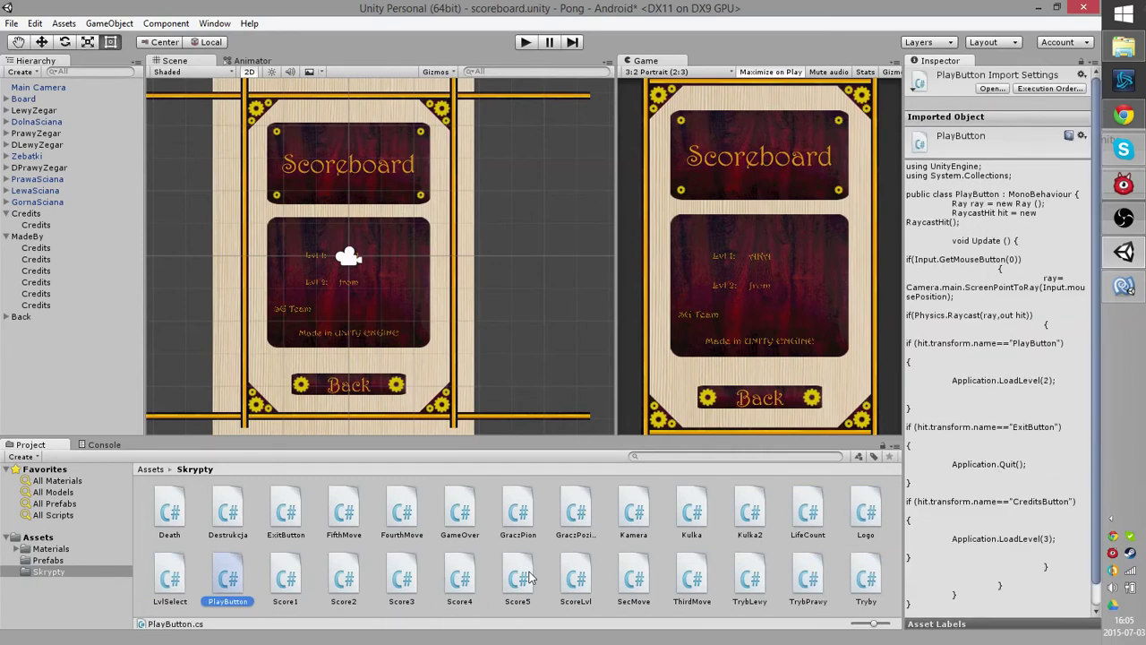
pyautogui.press('Right')
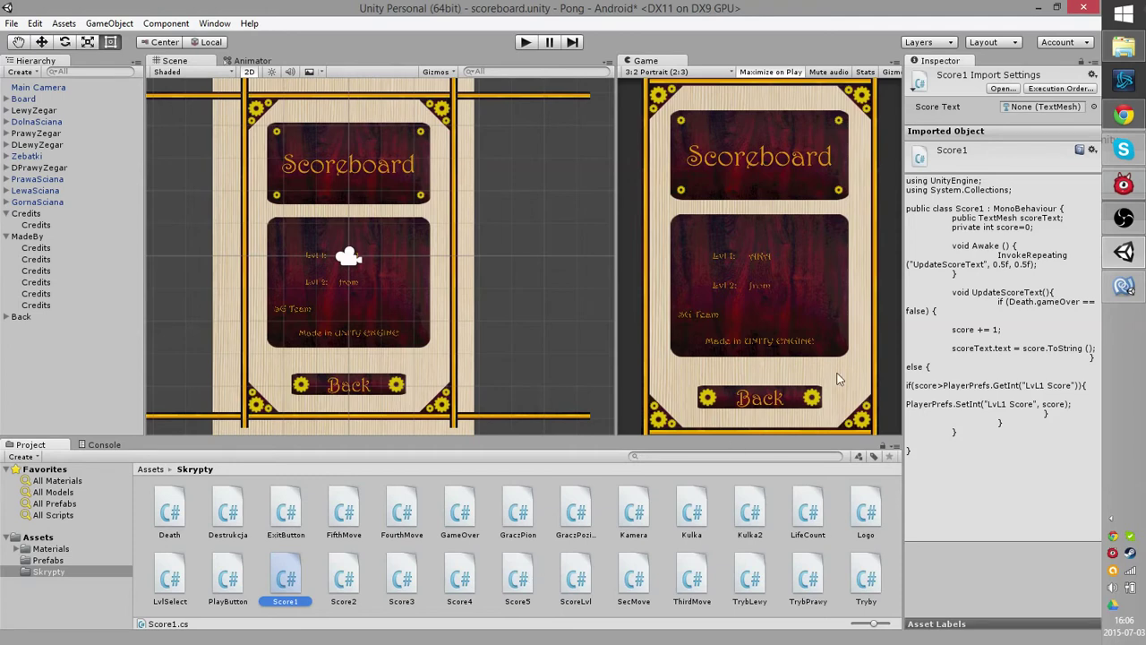
pyautogui.click(1125, 286)
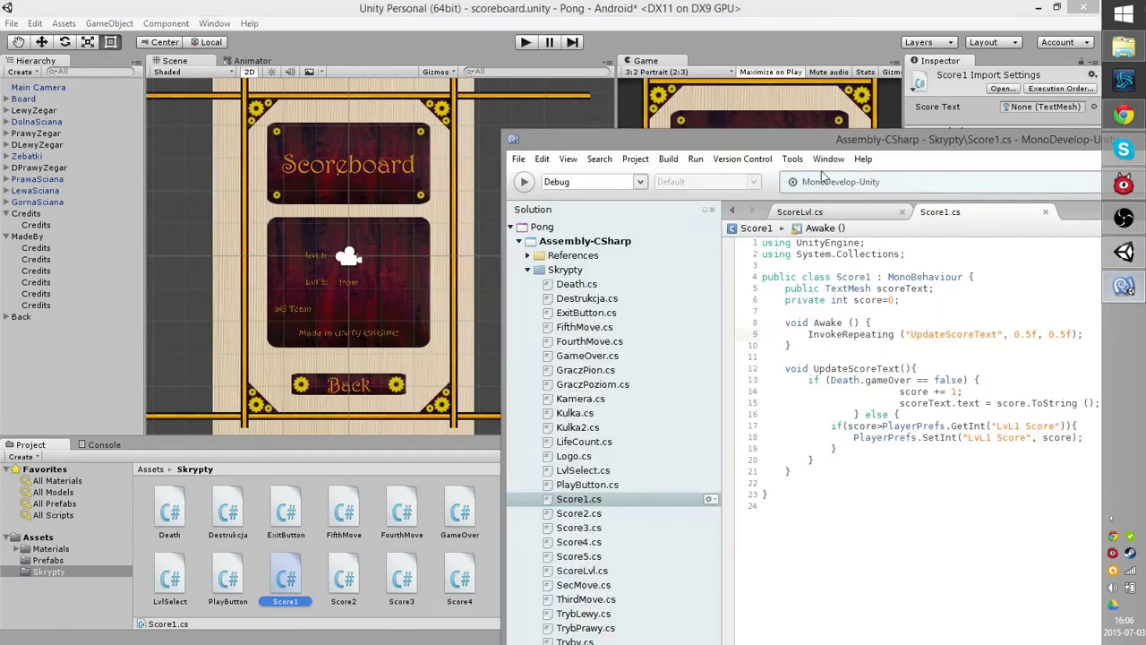
# Copy Score1's public TextMesh scoreText declaration onto line 5 of ScoreLvl.cs.
pyautogui.doubleClick(876, 140)
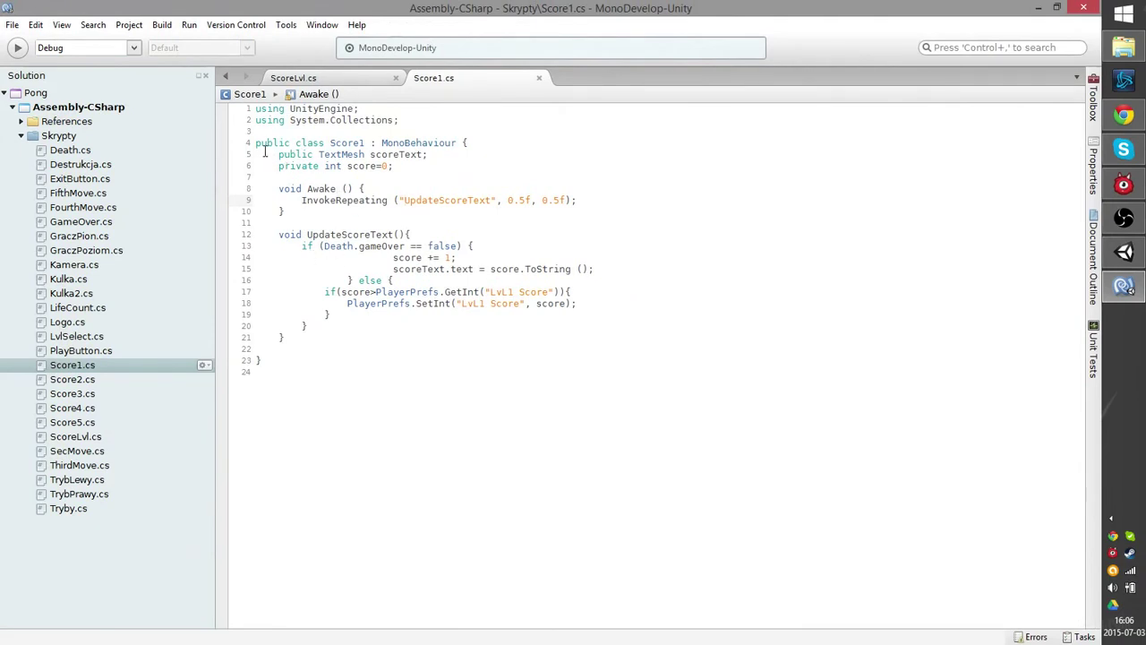
pyautogui.moveTo(278, 154); pyautogui.dragTo(429, 154)
pyautogui.rightClick(387, 155)
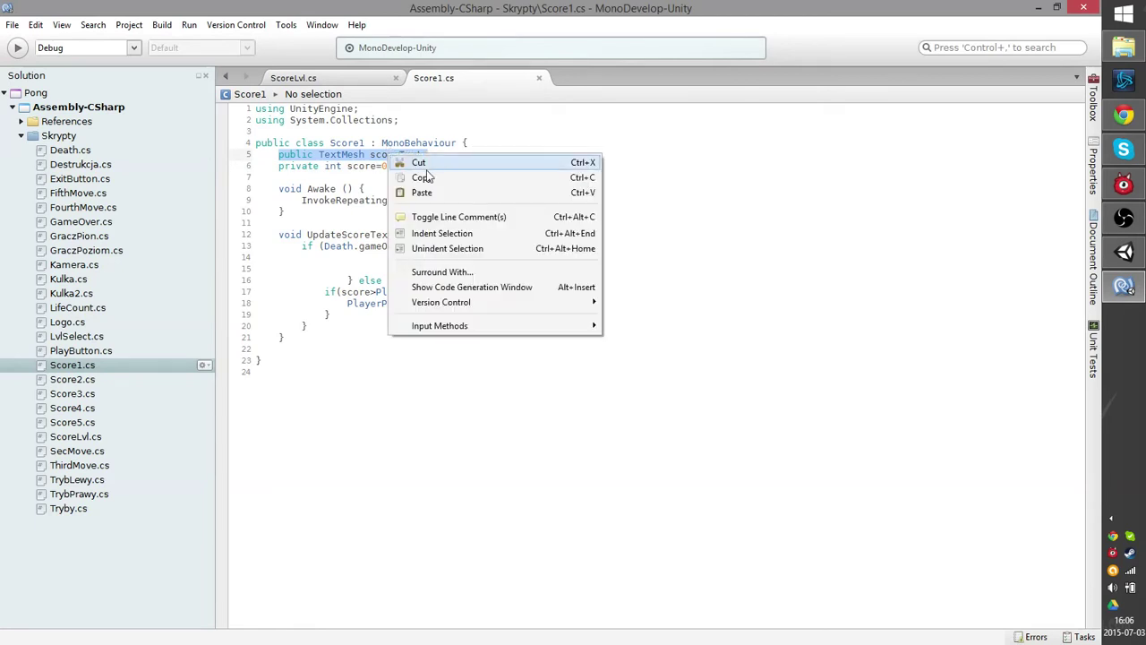
pyautogui.click(427, 175)
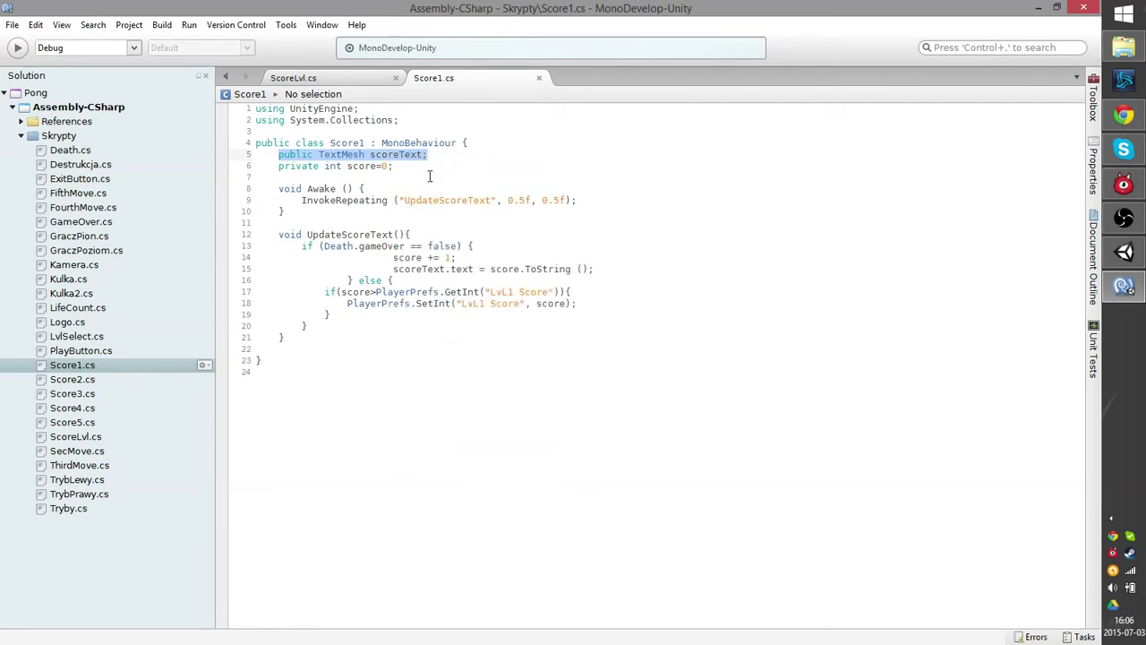
pyautogui.click(356, 78)
pyautogui.click(287, 154)
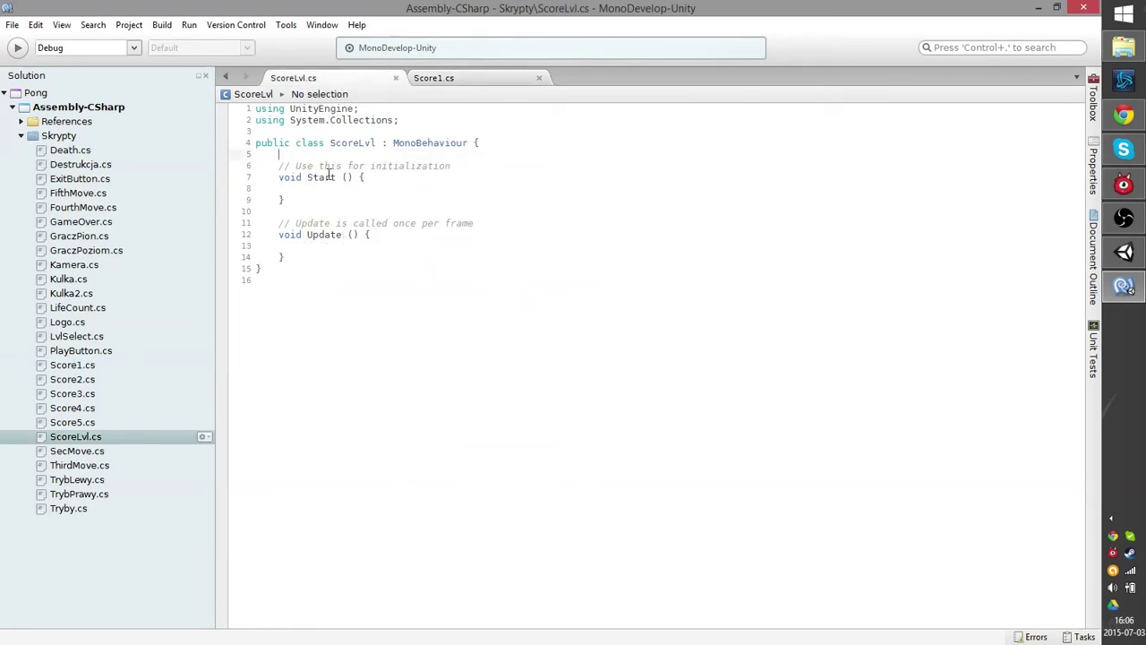
pyautogui.hotkey('ctrl', 'v')
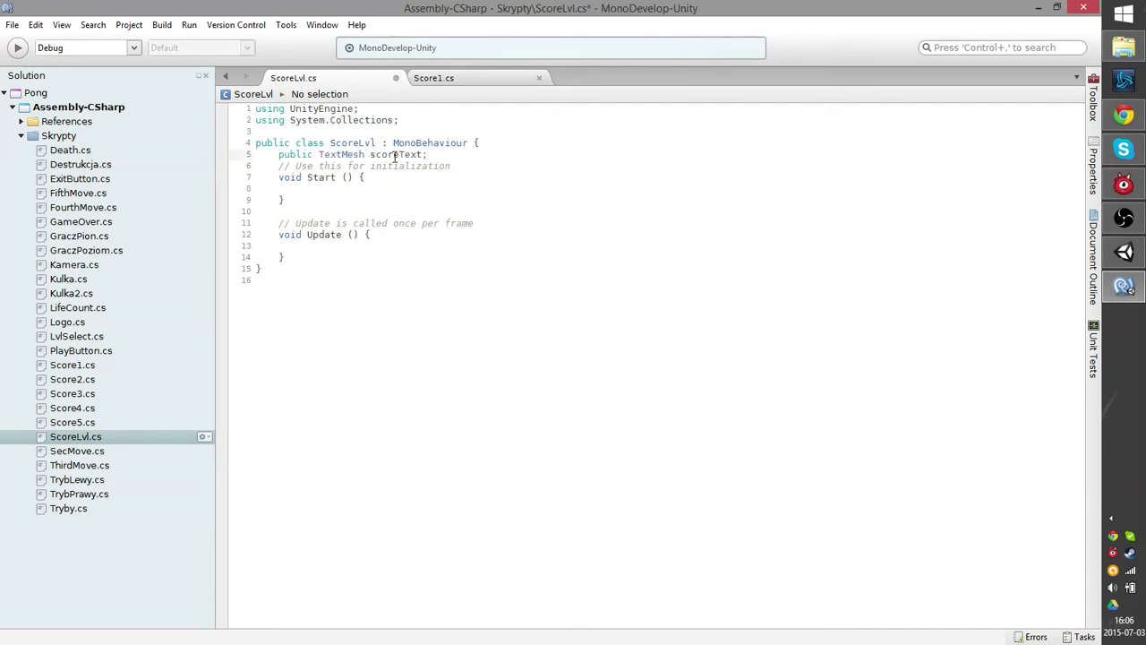
# Select the PlayerPrefs.GetInt("LvL1 Score") call in Score1.cs, then return to ScoreLvl.
pyautogui.click(448, 78)
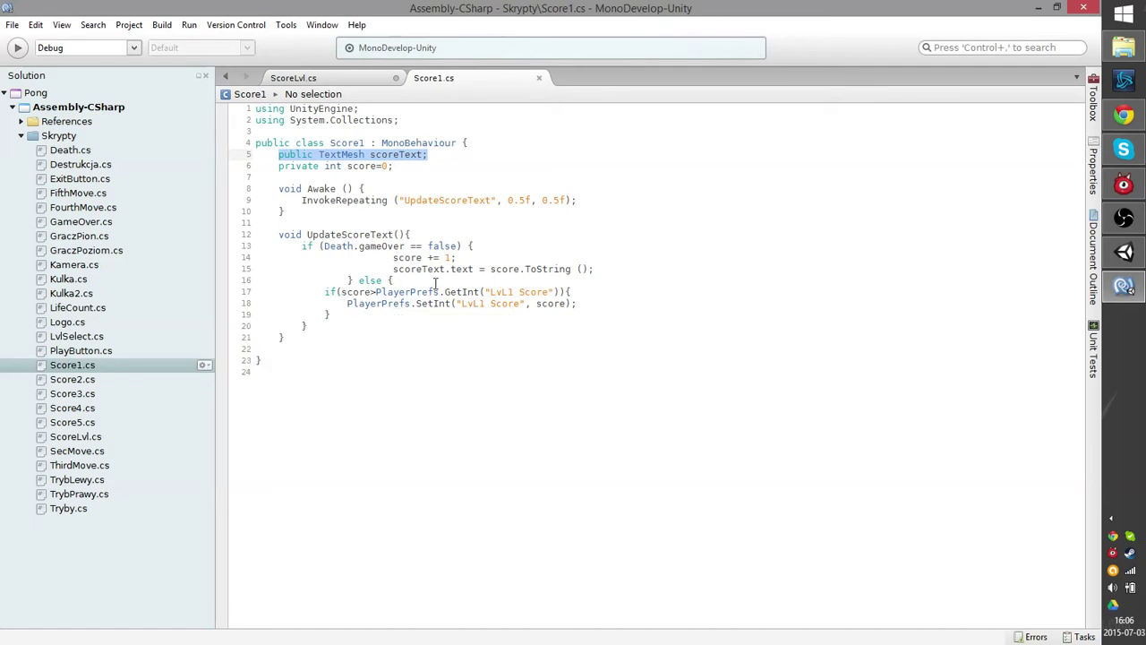
pyautogui.moveTo(378, 292); pyautogui.dragTo(566, 292)
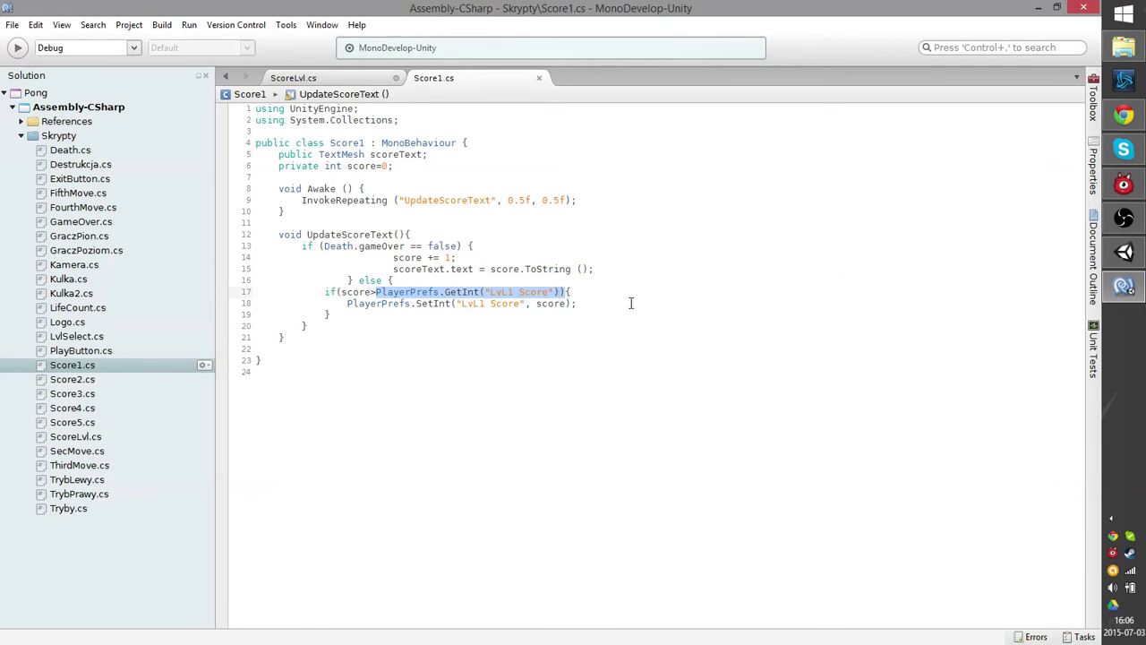
pyautogui.hotkey('shift', 'Left')
pyautogui.doubleClick(303, 79)
# Paste the PlayerPrefs.GetInt("LvL1 Score") lookup into ScoreLvl's Start method.
pyautogui.click(120, 248)
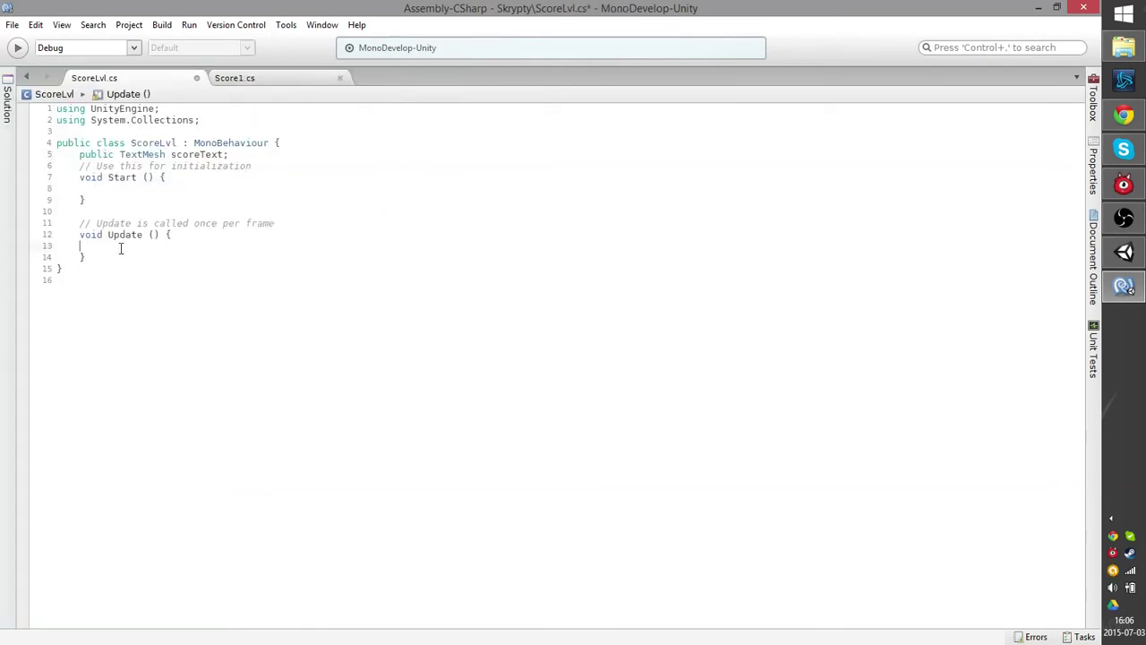
pyautogui.click(128, 192)
pyautogui.hotkey('ctrl', 'v')
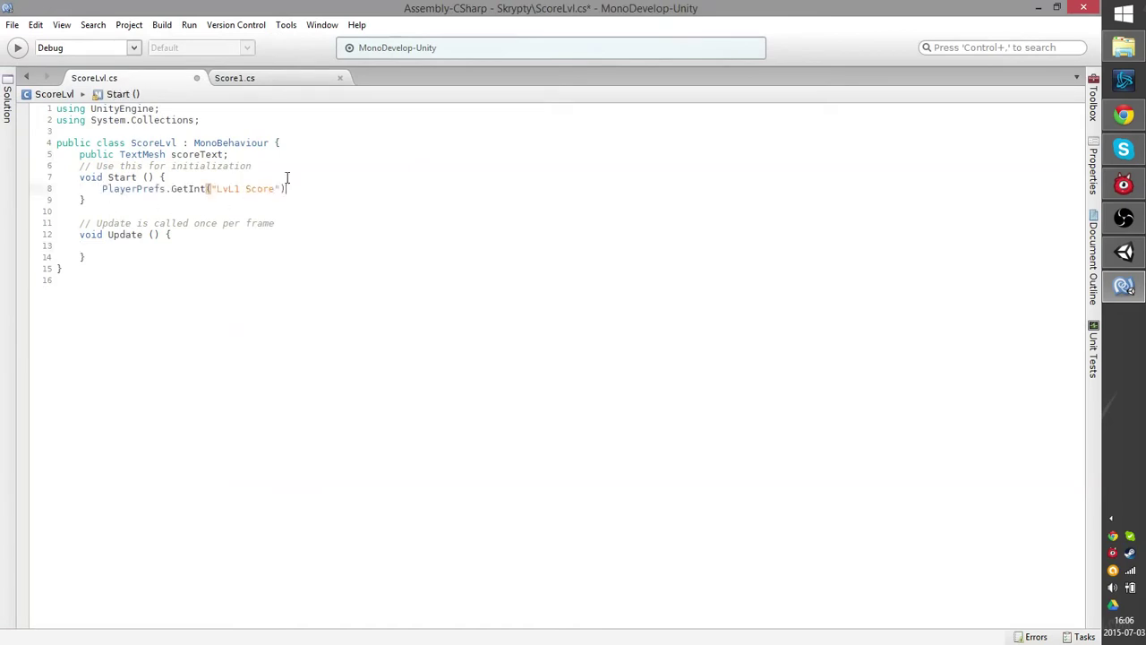
pyautogui.press('Down')
# Rename the field to scoreText1 and clear a new line beneath it.
pyautogui.click(224, 154)
pyautogui.write('1')
pyautogui.press('End')
pyautogui.press('Return')
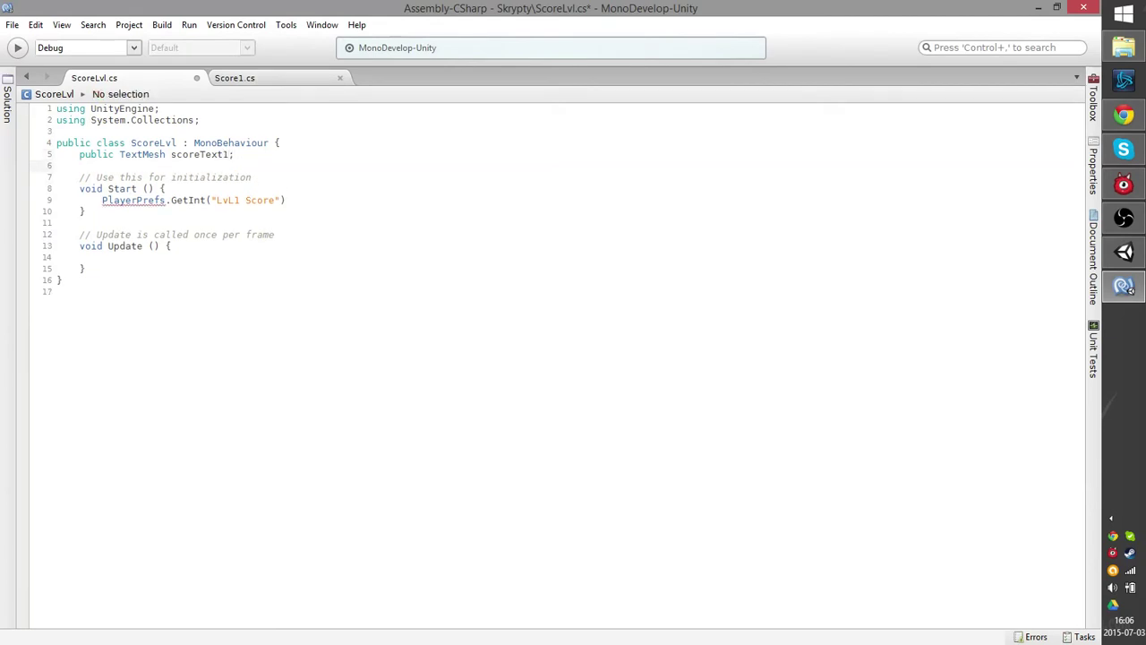
pyautogui.hotkey('ctrl', 'v')
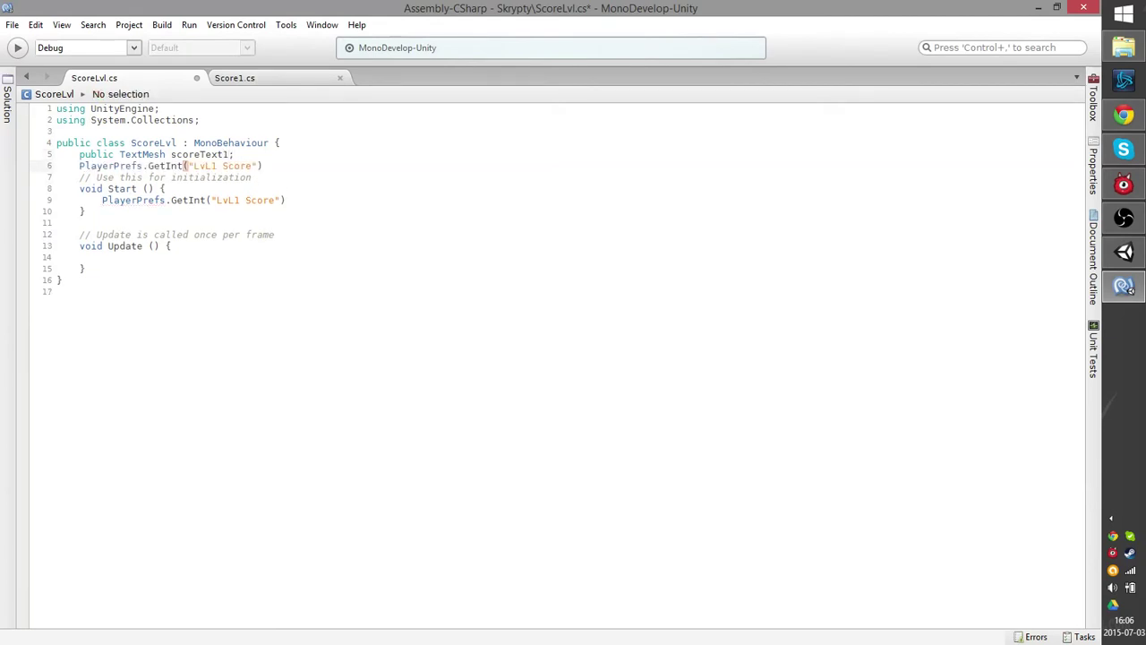
pyautogui.hotkey('shift', 'Left')
pyautogui.hotkey('shift', 'Left')
pyautogui.hotkey('shift', 'Left')
pyautogui.hotkey('shift', 'Left')
pyautogui.hotkey('shift', 'Left')
pyautogui.hotkey('shift', 'Left')
pyautogui.hotkey('shift', 'Left')
pyautogui.hotkey('shift', 'Left')
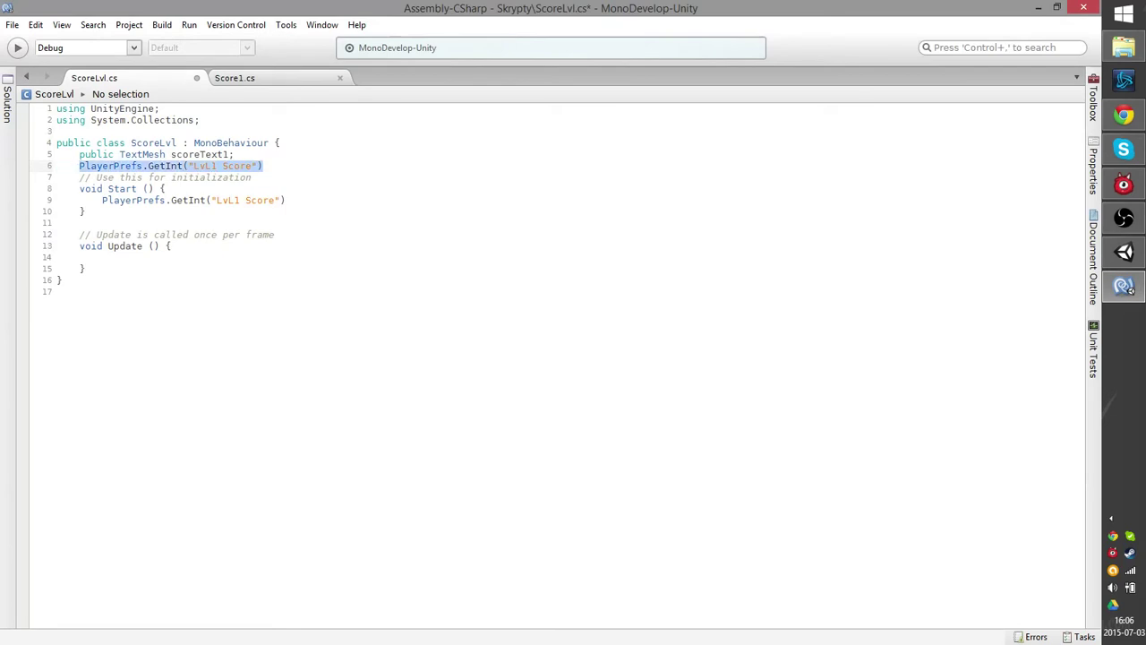
pyautogui.press('BackSpace')
# Duplicate the scoreText1 declaration and rename the copy scoreText2.
pyautogui.hotkey('shift', 'Up')
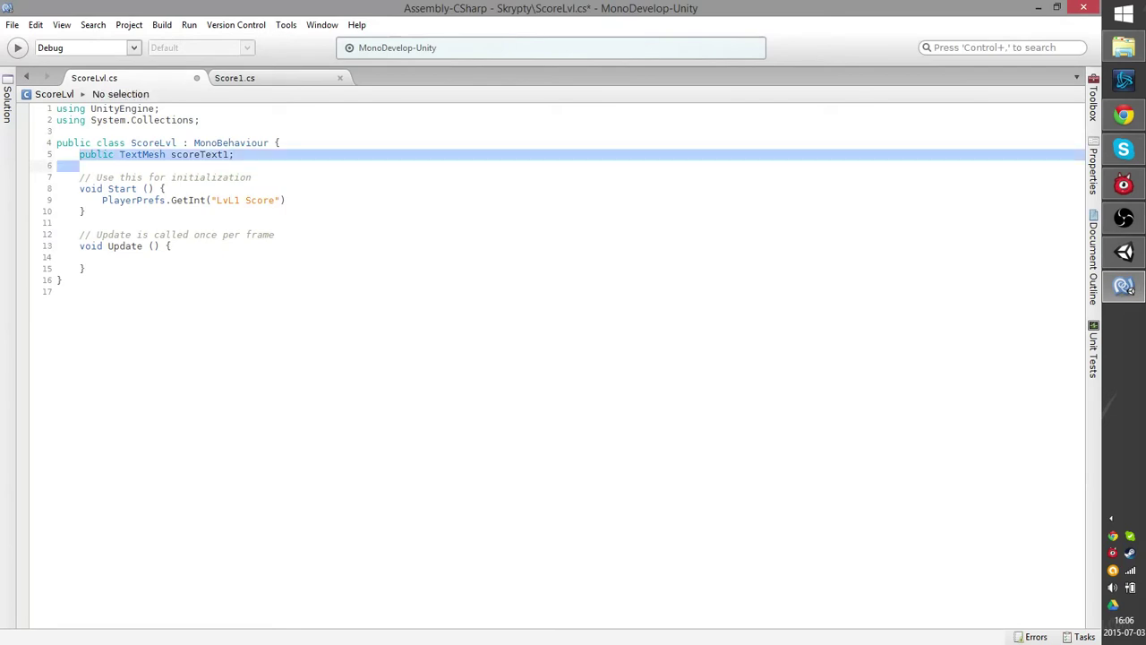
pyautogui.hotkey('ctrl', 'c')
pyautogui.hotkey('ctrl', 'v')
pyautogui.hotkey('ctrl', 'v')
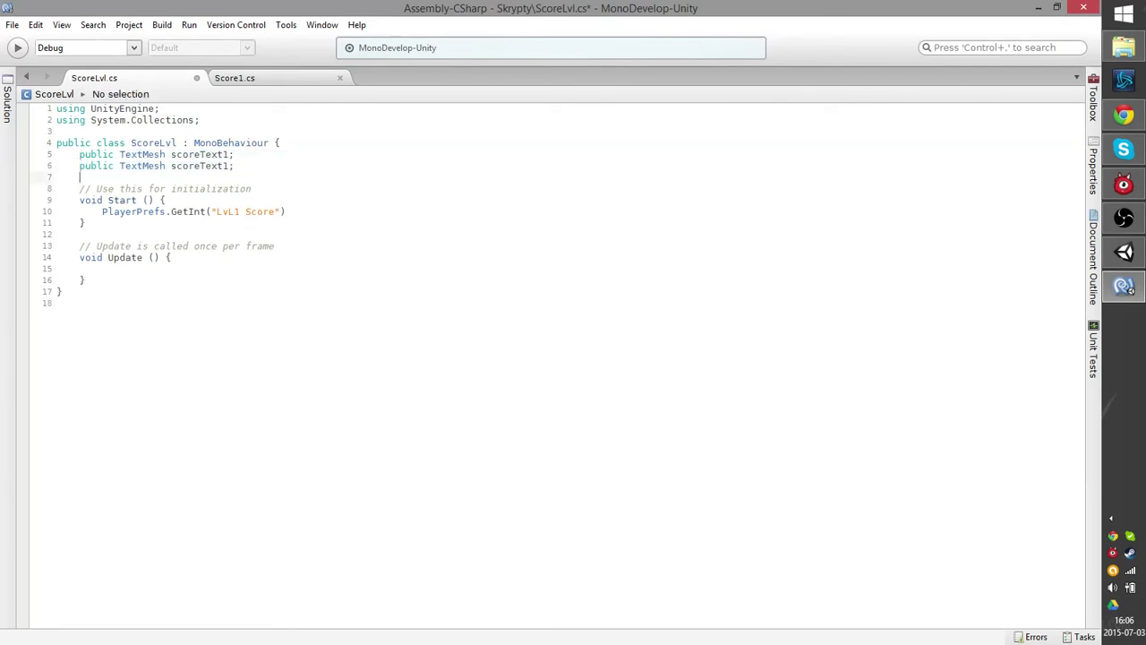
pyautogui.click(232, 167)
pyautogui.press('BackSpace')
pyautogui.write('2')
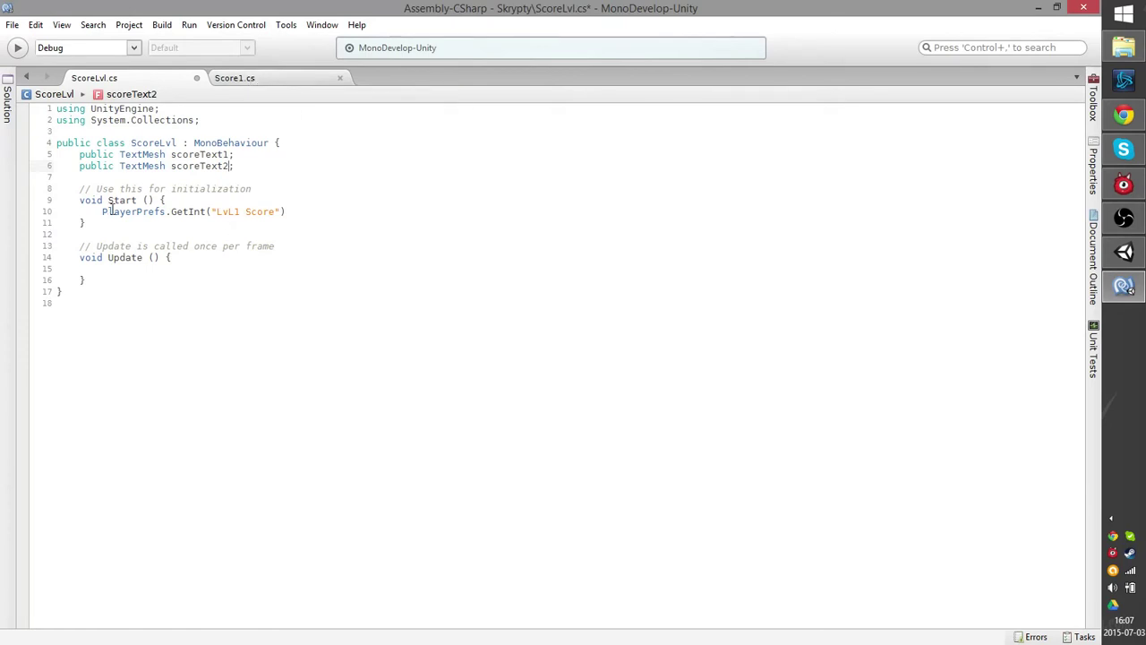
# Compare against Score1.cs, then return to ScoreLvl with the caret after the GetInt call.
pyautogui.click(238, 78)
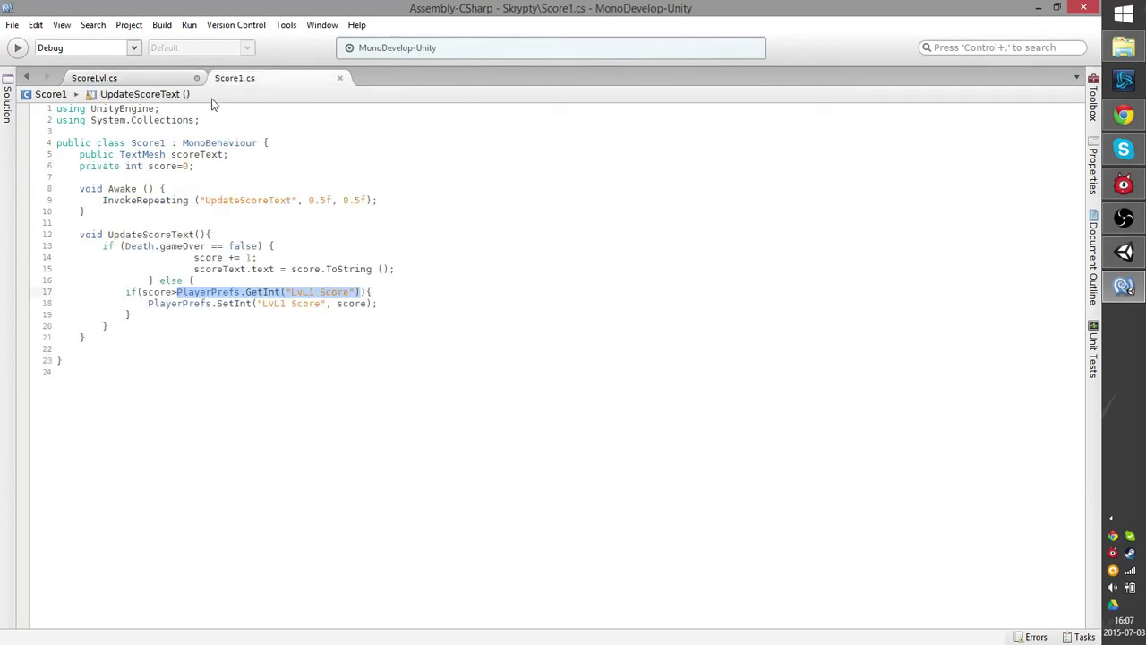
pyautogui.click(116, 80)
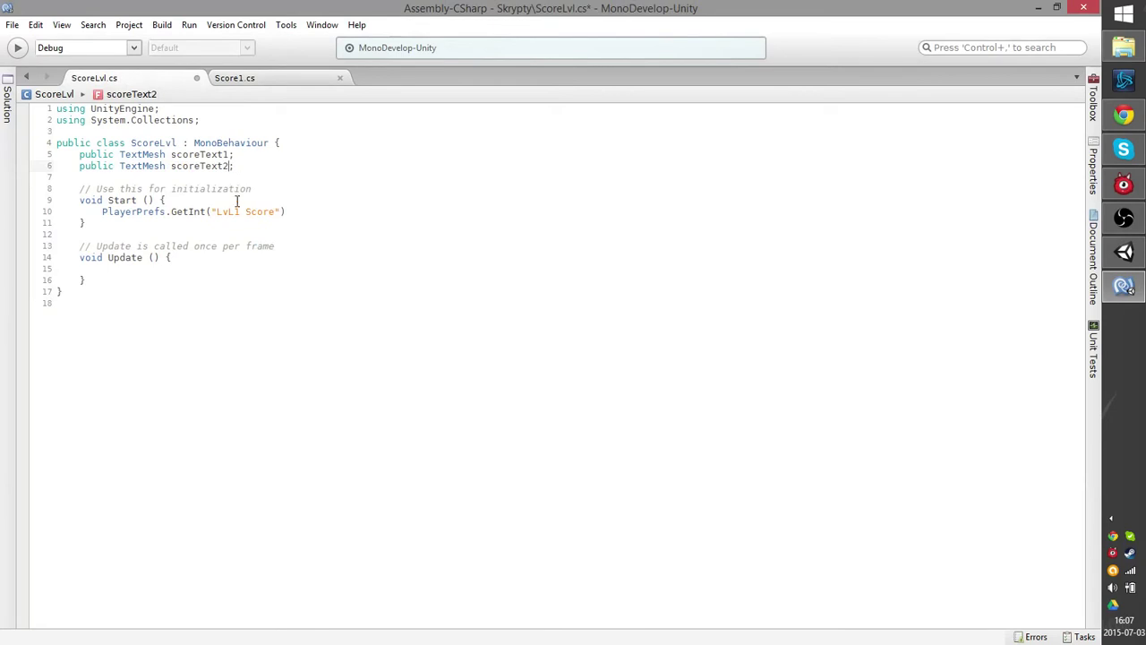
pyautogui.click(262, 79)
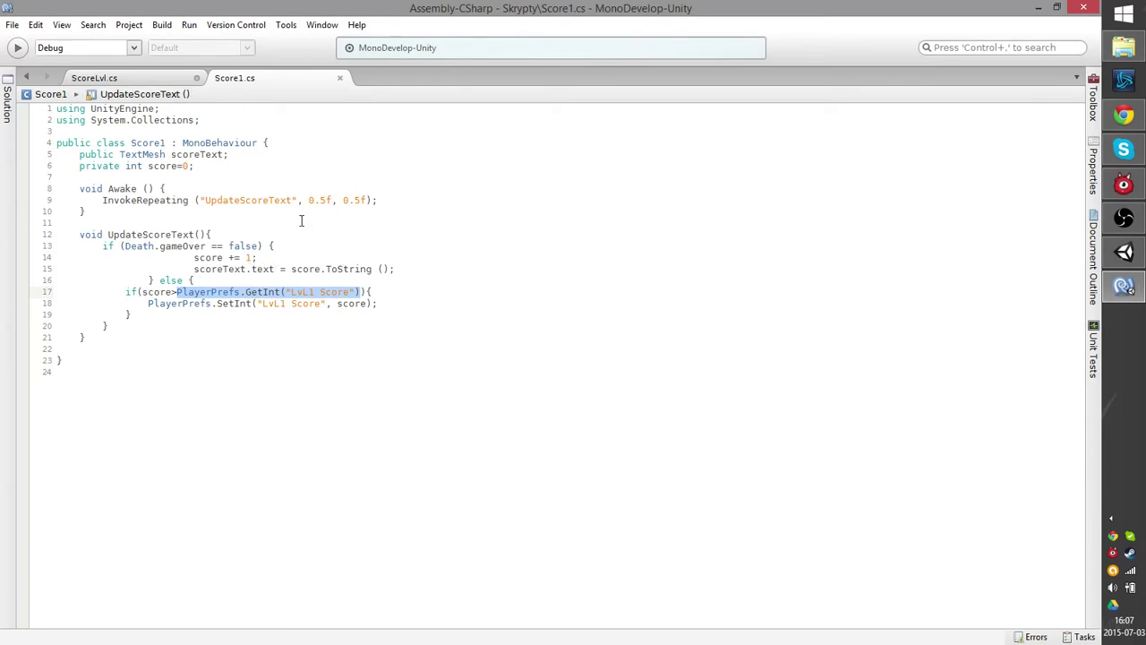
pyautogui.click(109, 79)
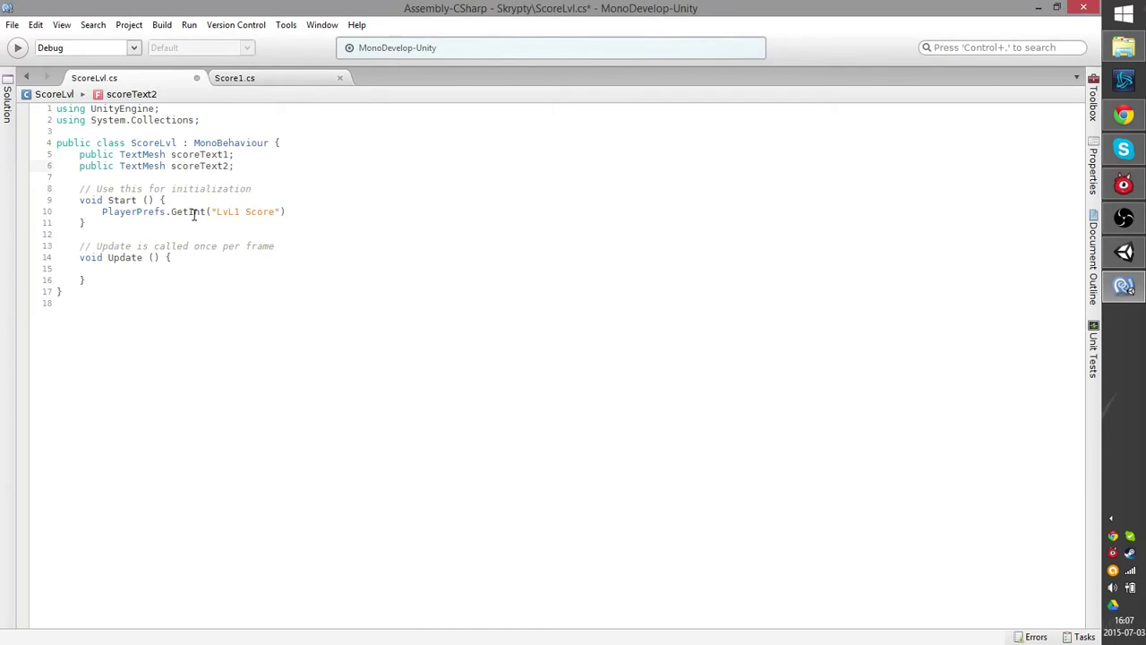
pyautogui.click(293, 211)
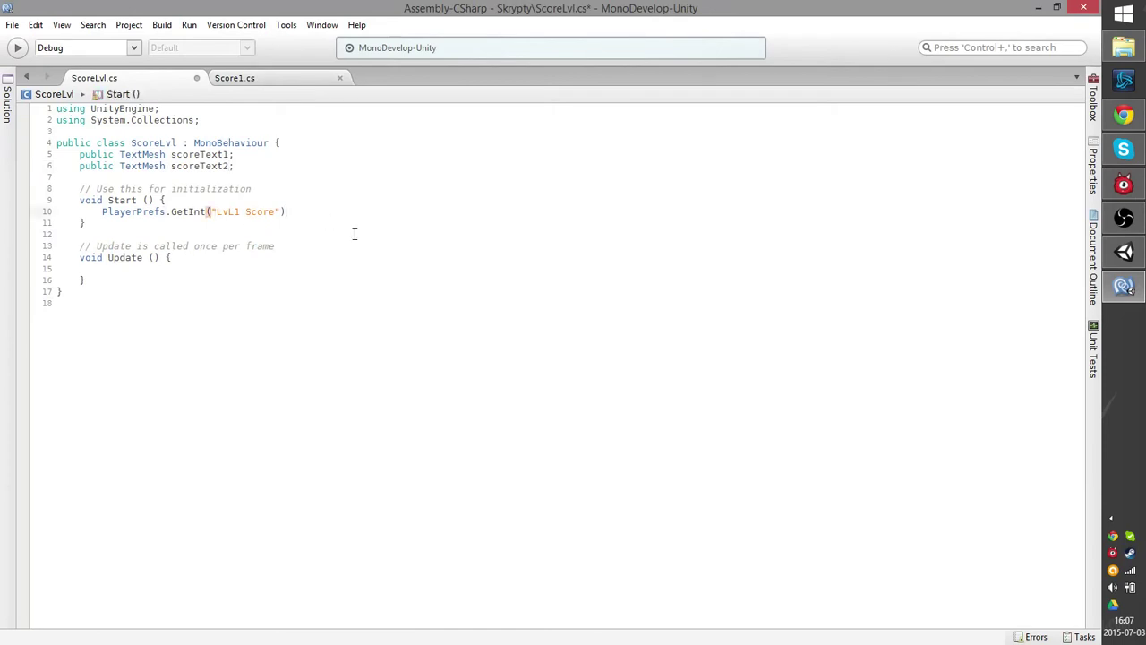
# Complete line 10 as scoreText1.text = PlayerPrefs.GetInt("LvL1 Score").ToString;.
pyautogui.write('.')
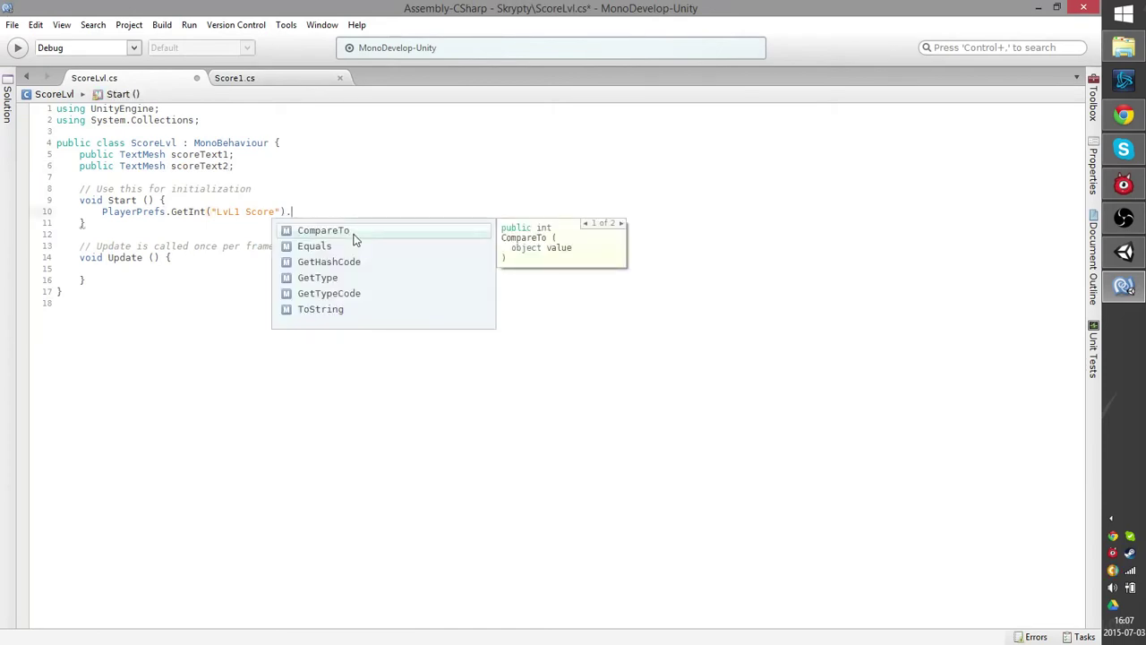
pyautogui.press('Down')
pyautogui.press('Down')
pyautogui.press('Down')
pyautogui.press('Down')
pyautogui.press('Down')
pyautogui.press('Return')
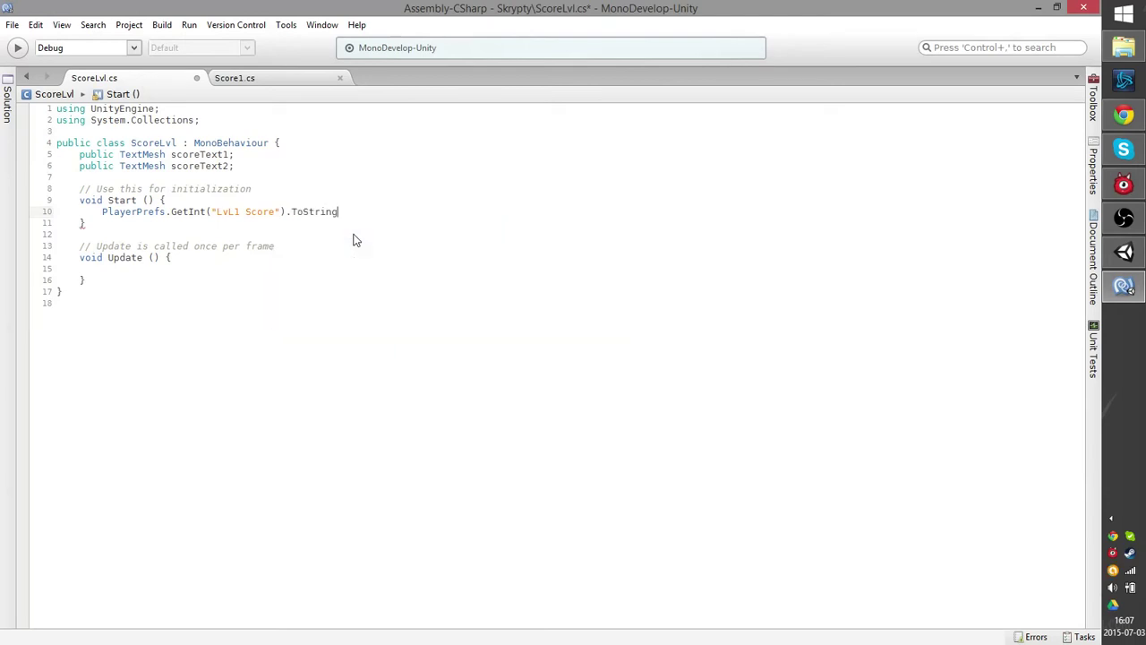
pyautogui.write(';')
pyautogui.press('Left')
pyautogui.press('Left')
pyautogui.press('Home')
pyautogui.moveTo(171, 154); pyautogui.dragTo(232, 154)
pyautogui.hotkey('ctrl', 'c')
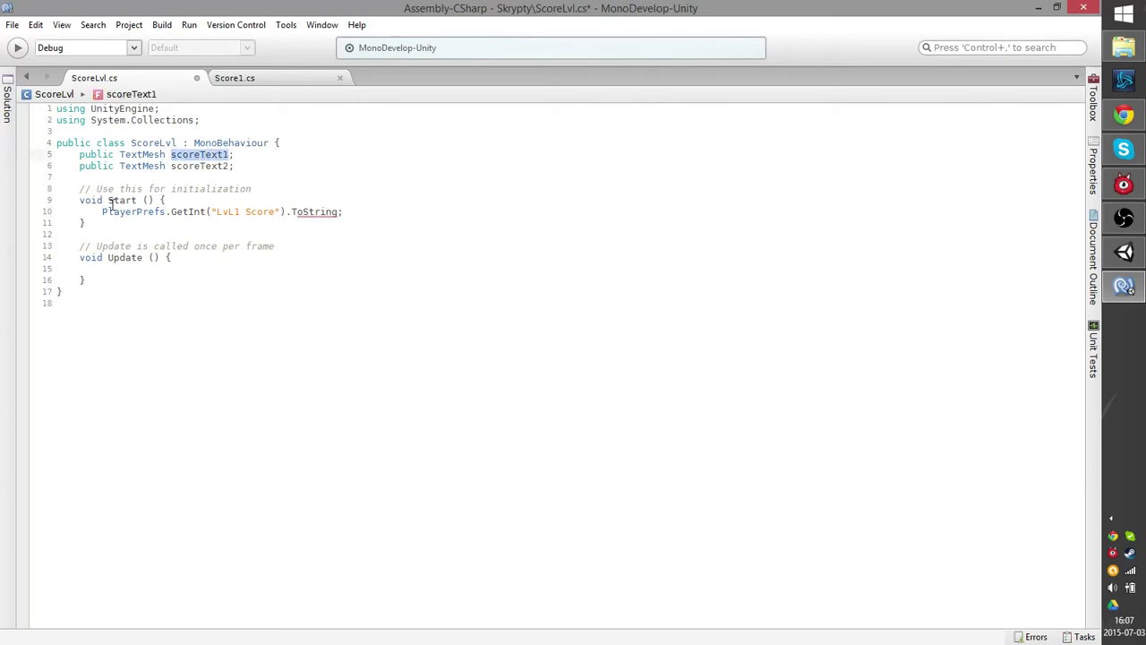
pyautogui.click(102, 211)
pyautogui.hotkey('ctrl', 'v')
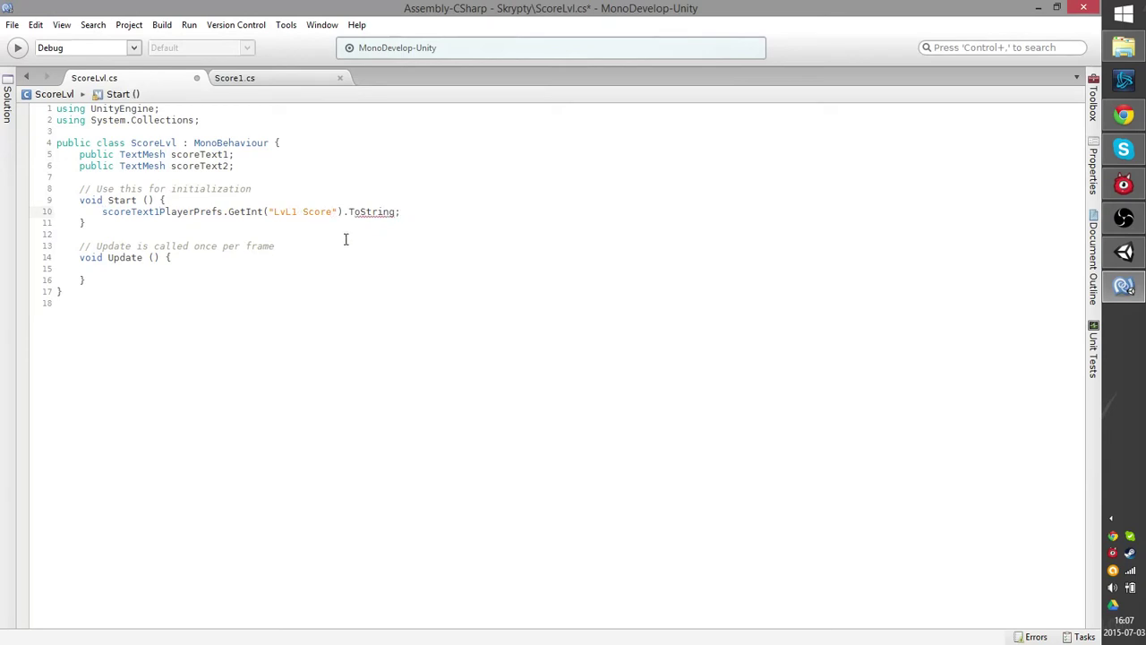
pyautogui.write('.tex')
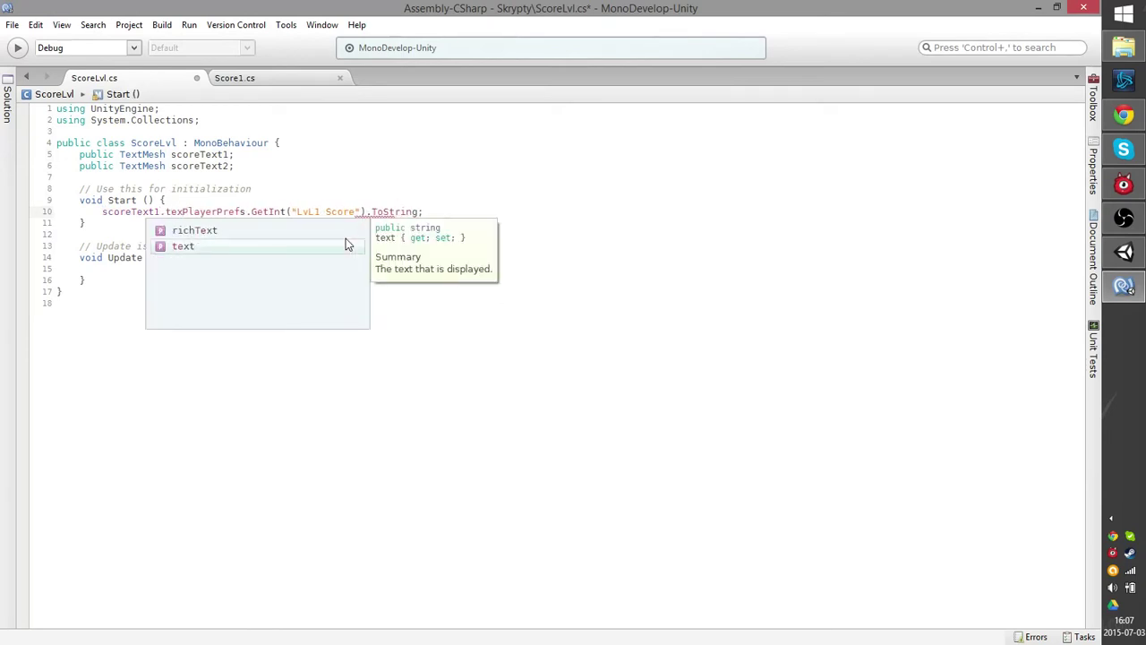
pyautogui.write('t')
pyautogui.press('Return')
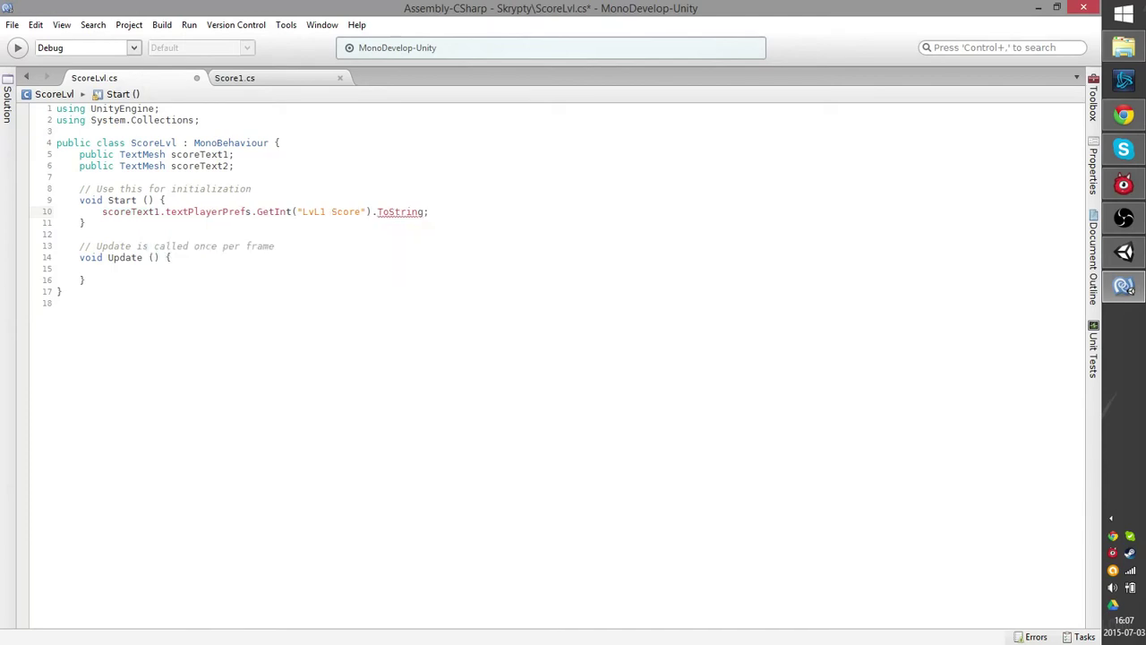
pyautogui.write('=')
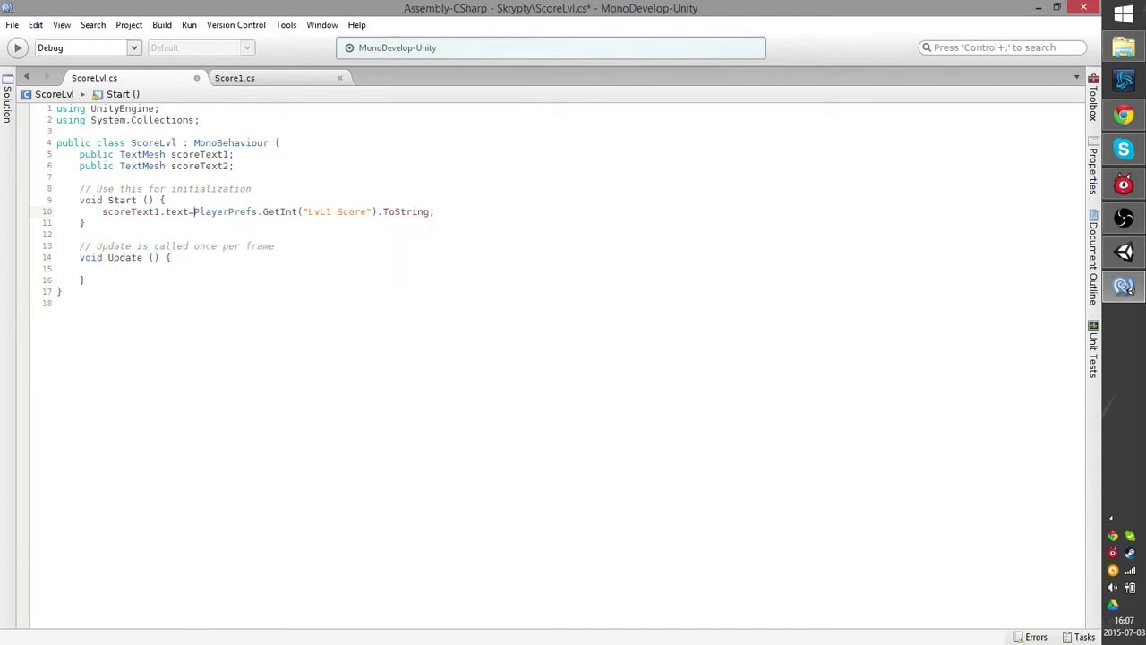
# Duplicate that line for scoreText2 using "LvL2 Score", then save ScoreLvl.cs.
pyautogui.moveTo(104, 212); pyautogui.dragTo(430, 212)
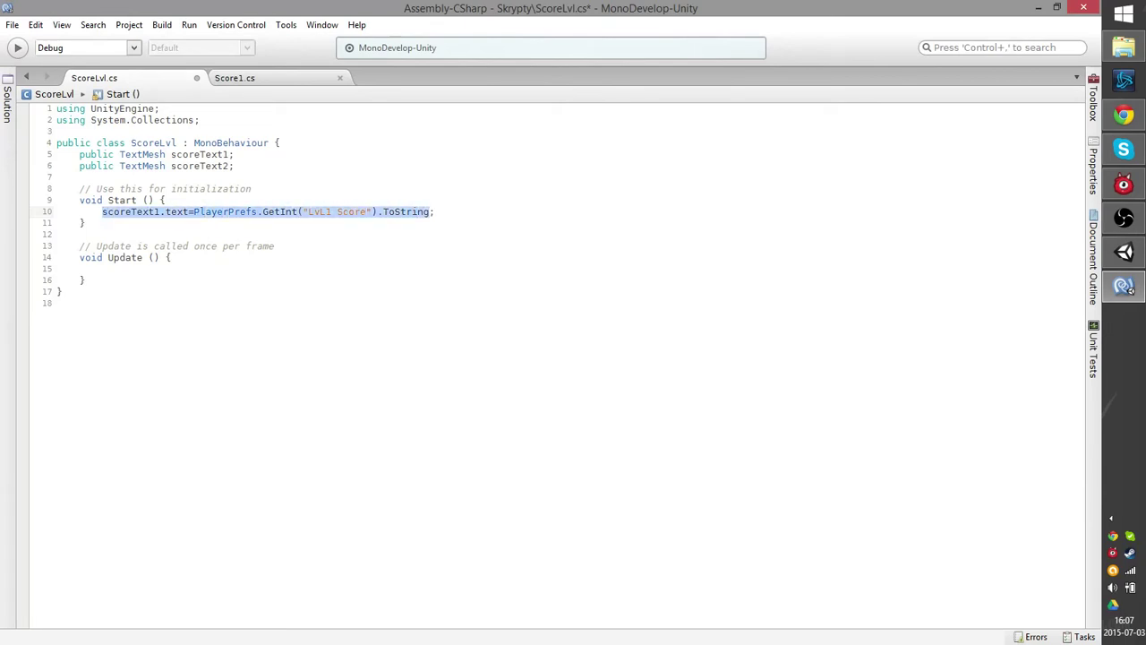
pyautogui.click(56, 223)
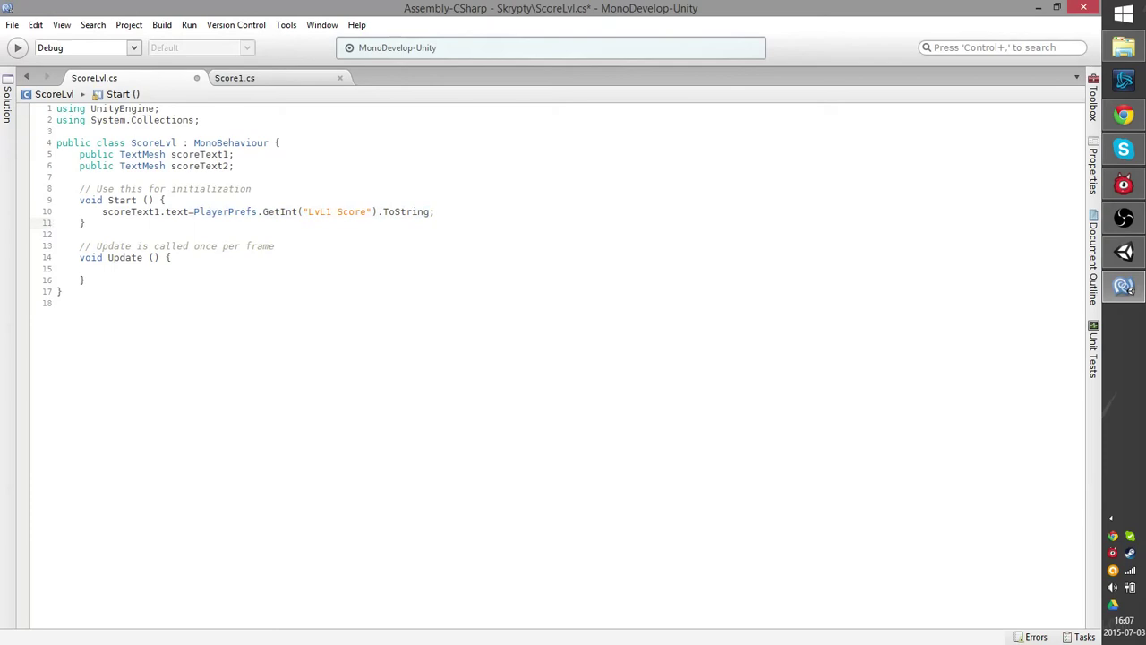
pyautogui.press('Left')
pyautogui.press('Return')
pyautogui.hotkey('ctrl', 'v')
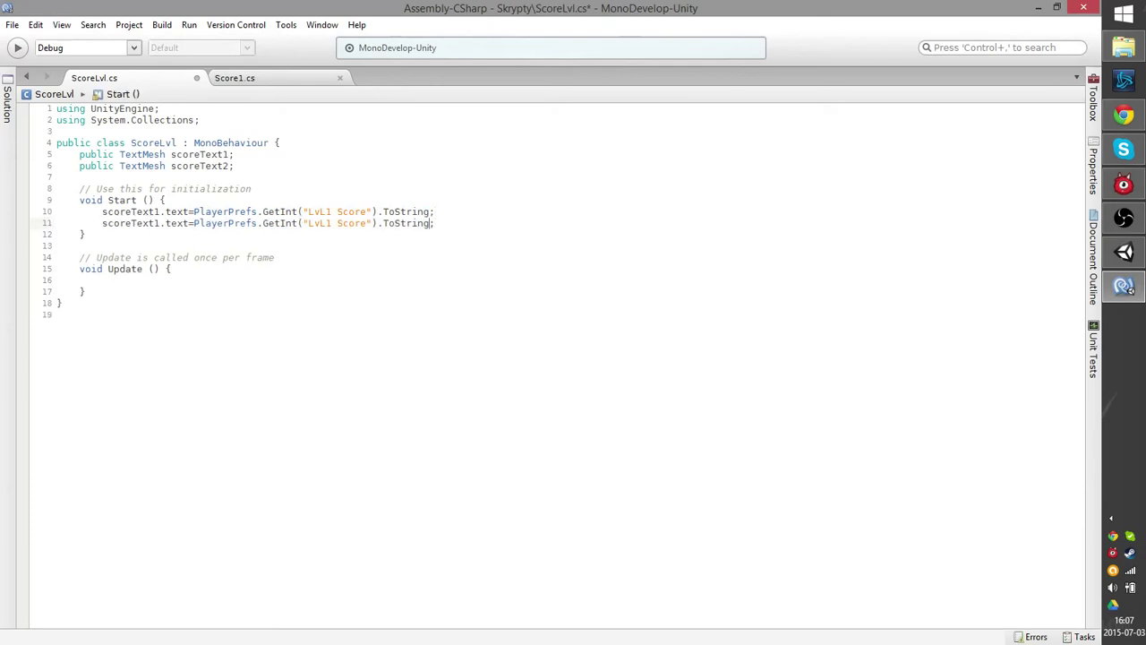
pyautogui.press('Left')
pyautogui.press('BackSpace')
pyautogui.write('2')
pyautogui.press('Delete')
pyautogui.write('2')
pyautogui.click(12, 26)
pyautogui.click(31, 80)
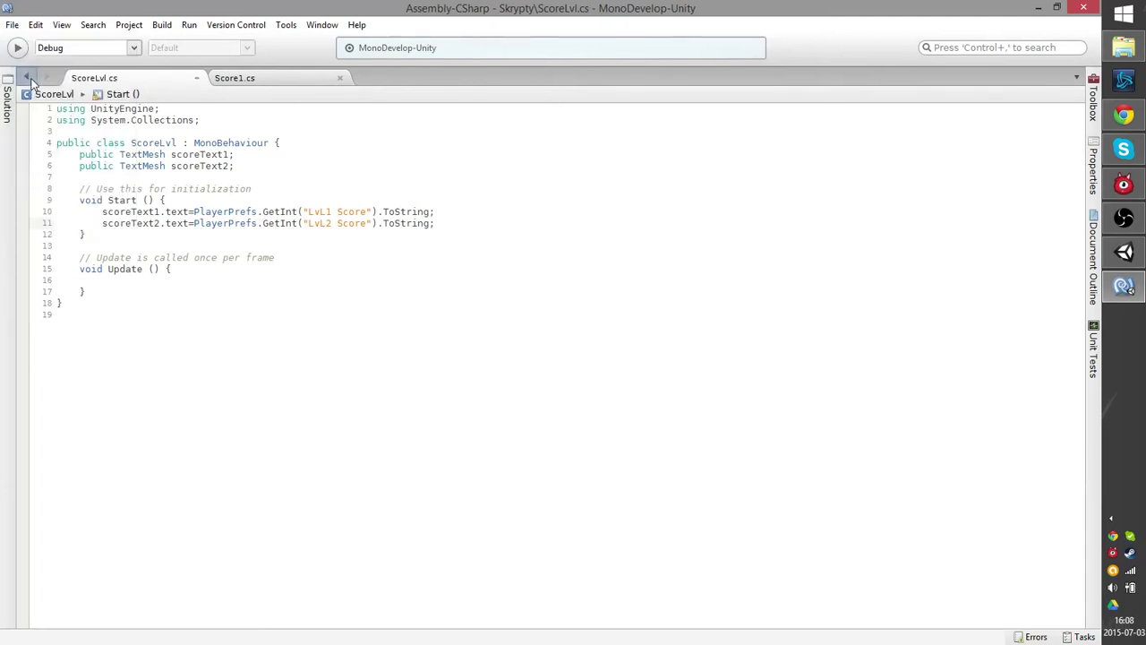
pyautogui.click(1046, 7)
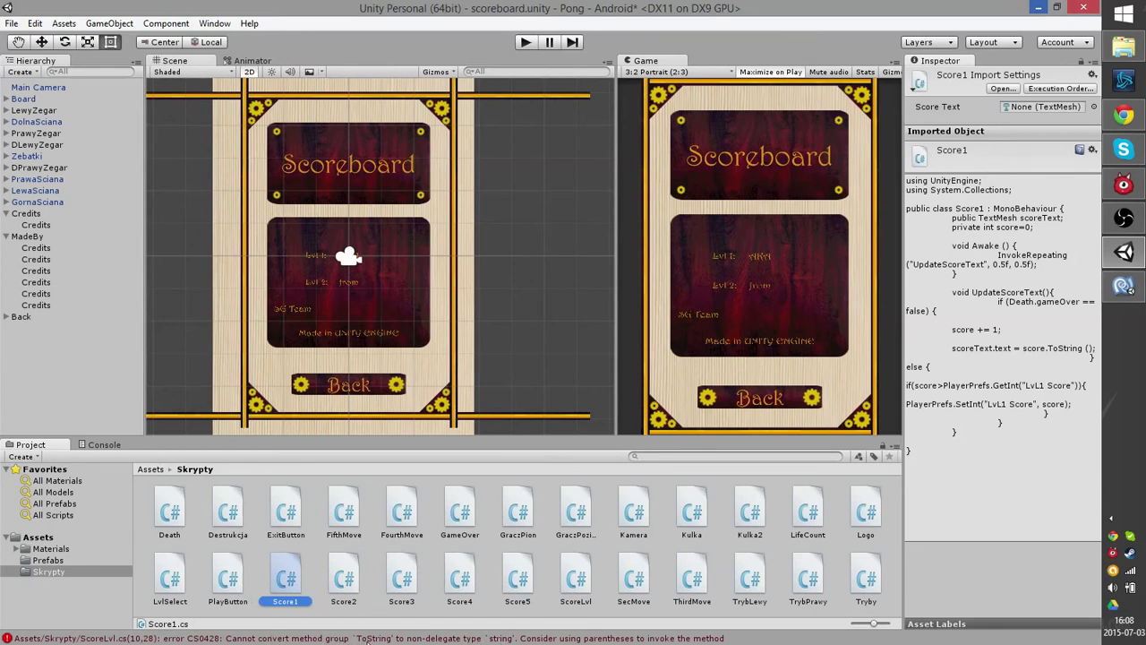
pyautogui.click(1124, 286)
# Add parentheses after ToString on lines 10 and 11 and save the script.
pyautogui.click(433, 211)
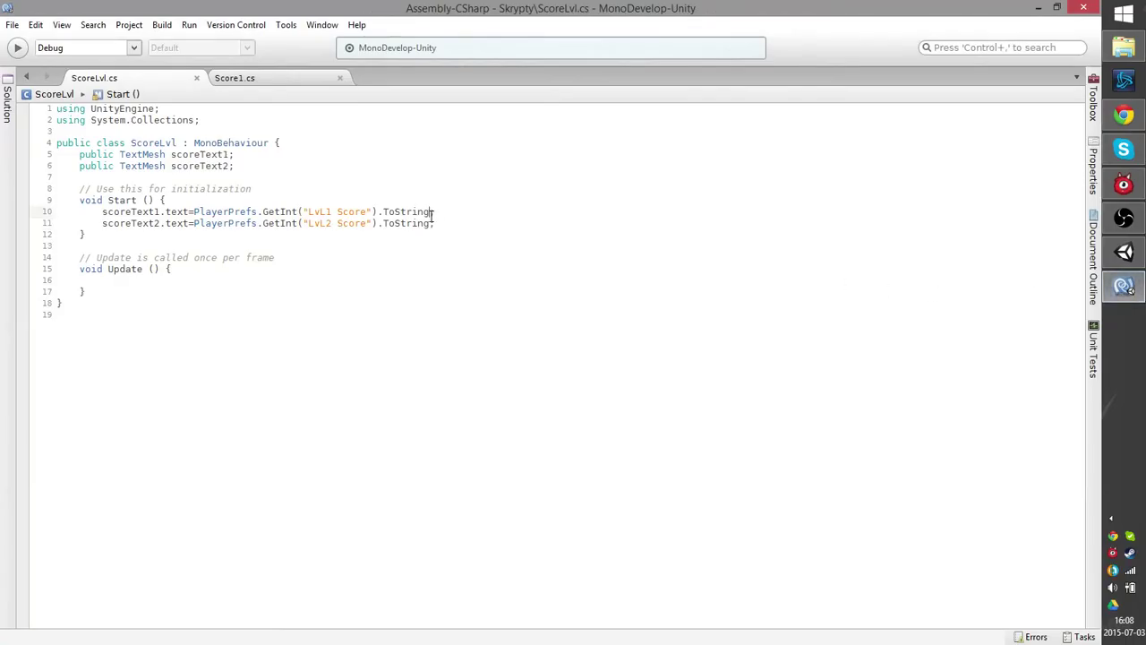
pyautogui.write('(')
pyautogui.press('Down')
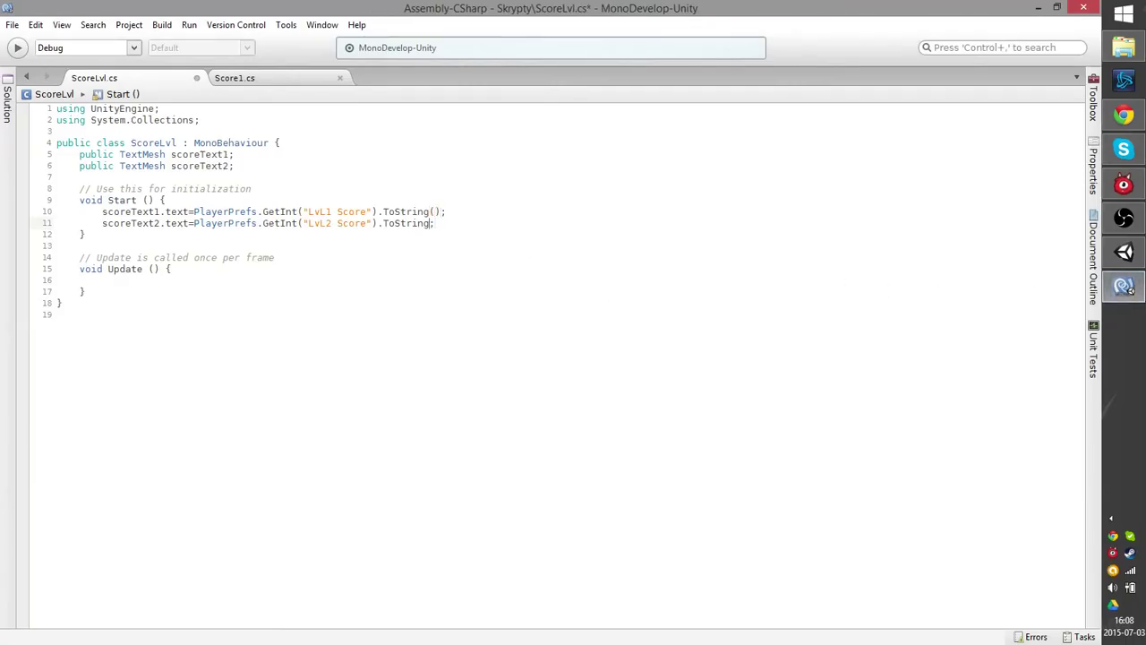
pyautogui.write('(')
pyautogui.click(34, 25)
pyautogui.click(36, 82)
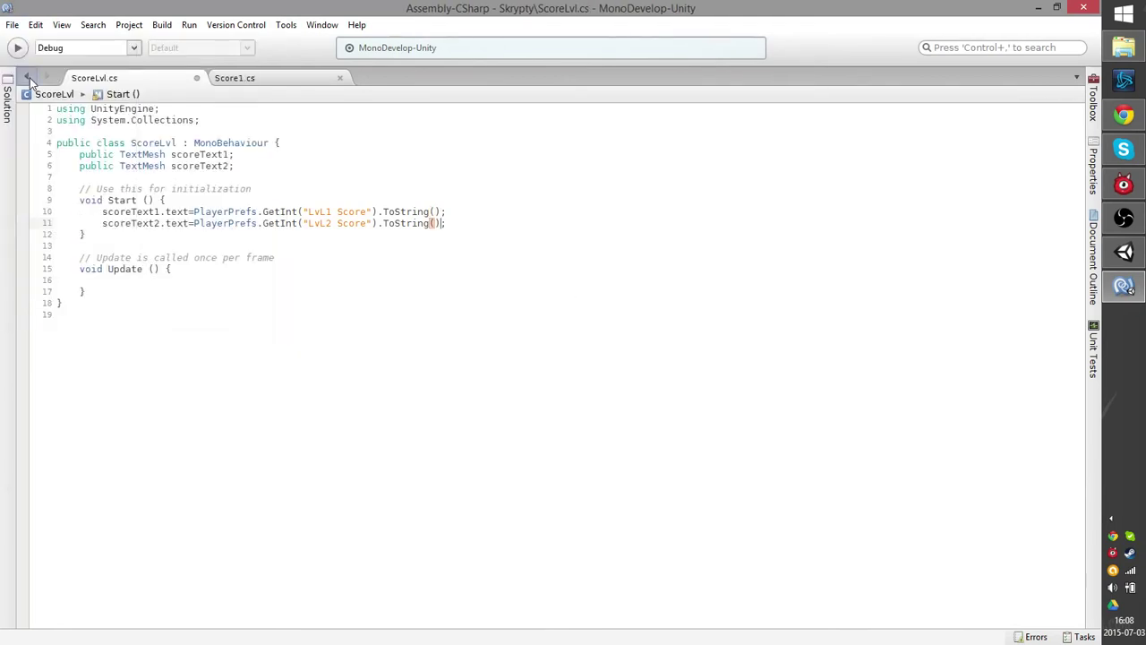
# Minimize MonoDevelop to bring the Unity scoreboard scene back.
pyautogui.click(1038, 7)
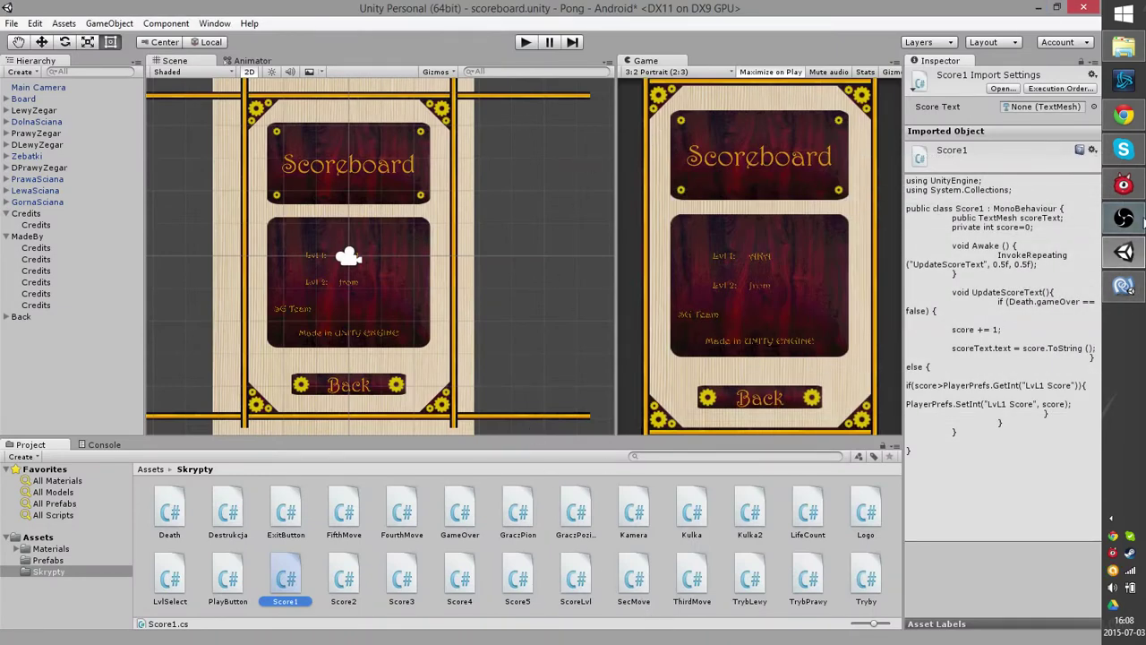
pyautogui.click(1126, 286)
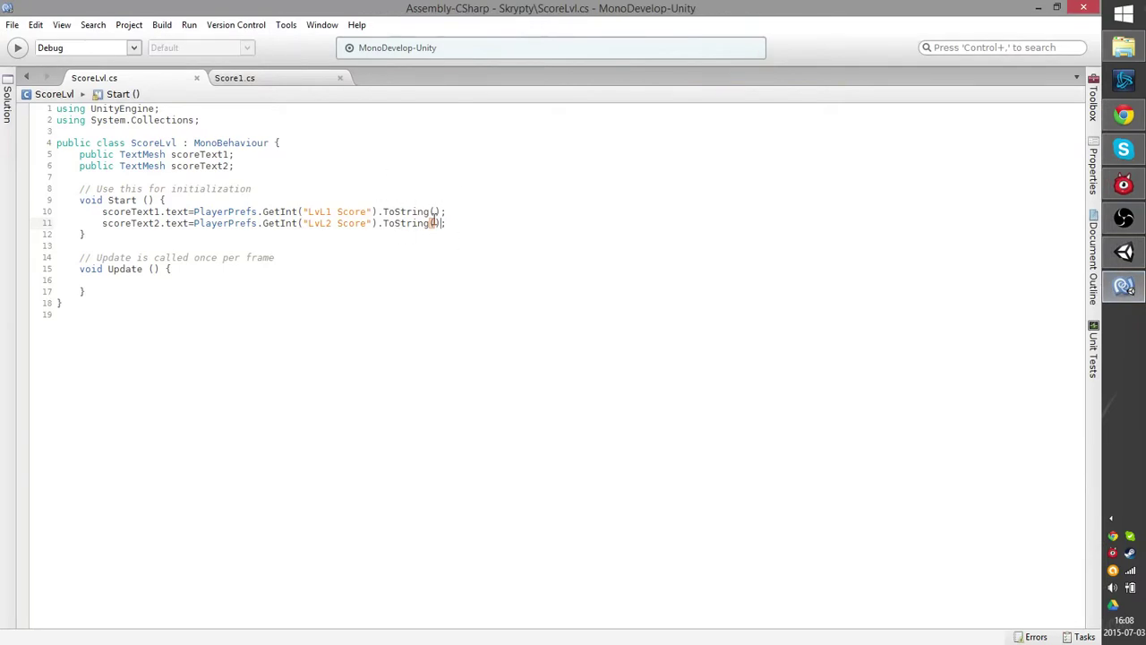
pyautogui.click(1038, 7)
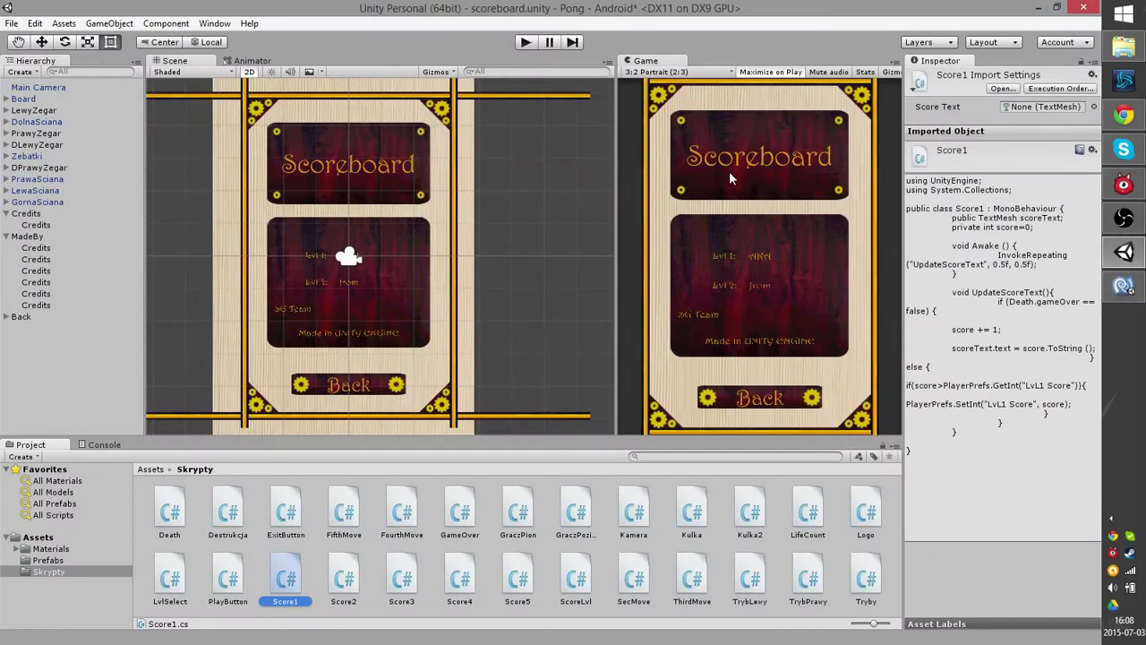
pyautogui.click(39, 87)
# Add the ScoreLvl component to Main Camera, showing empty Score Text 1 and Score Text 2 slots.
pyautogui.click(39, 87)
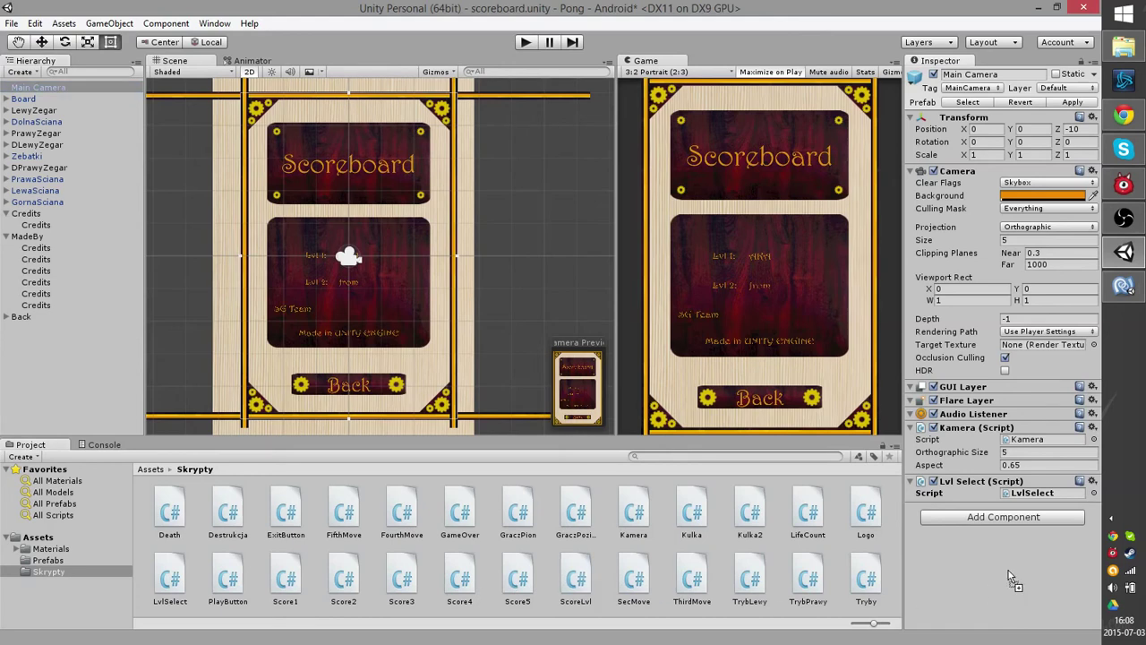
pyautogui.moveTo(582, 582); pyautogui.dragTo(1003, 520)
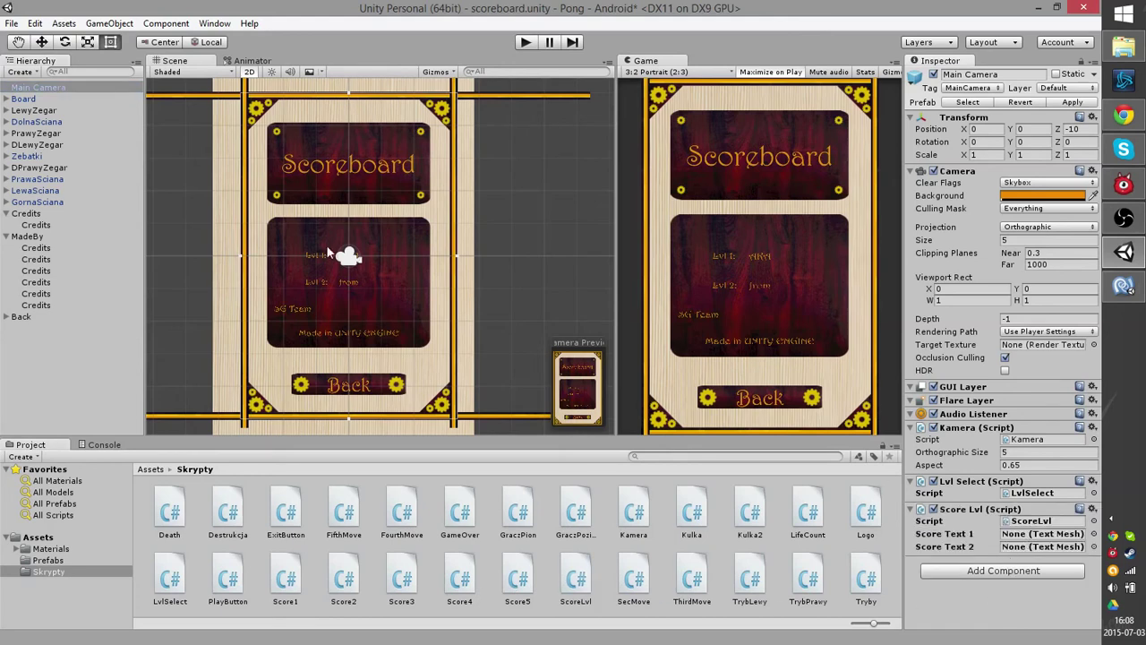
pyautogui.click(45, 248)
pyautogui.click(41, 259)
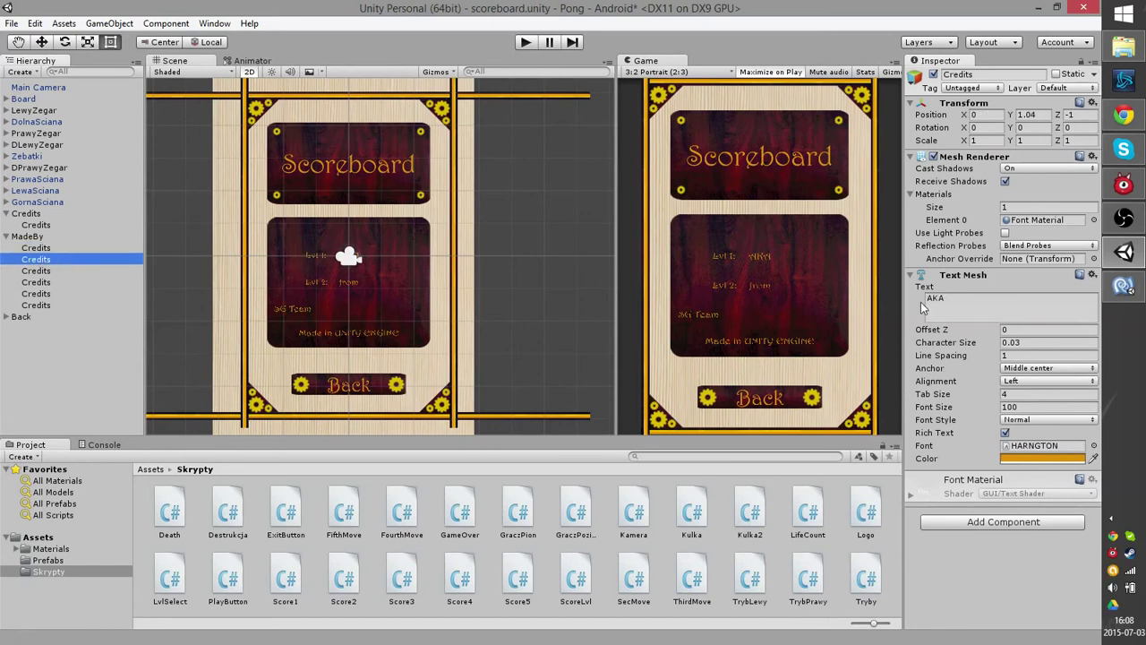
pyautogui.click(964, 278)
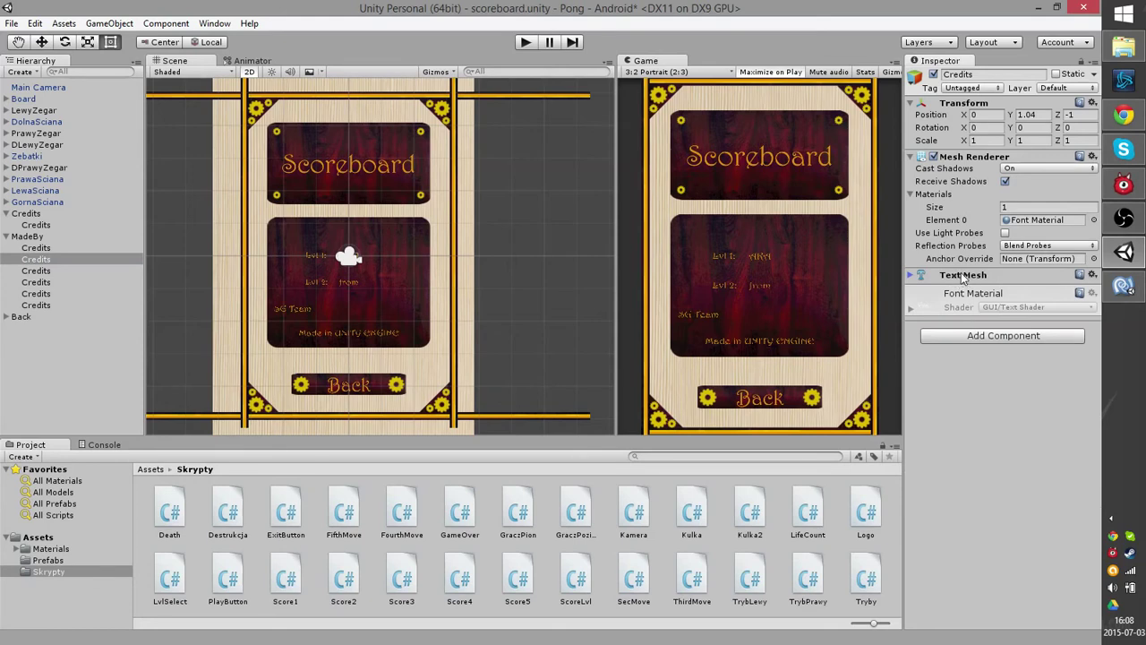
pyautogui.moveTo(964, 278); pyautogui.dragTo(55, 87)
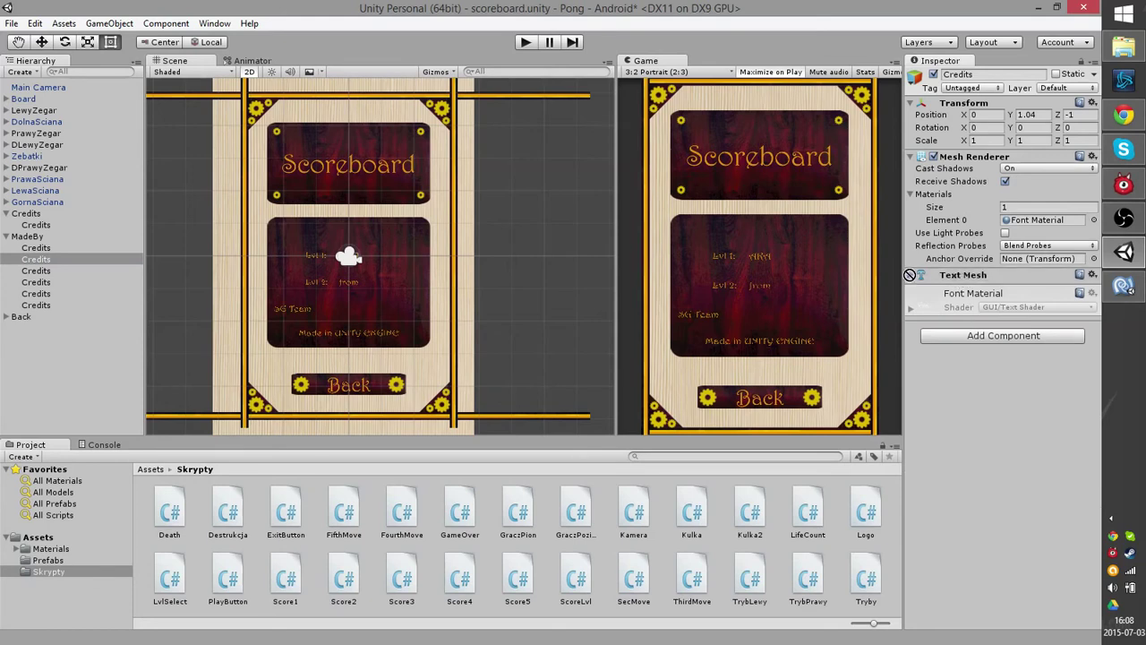
pyautogui.click(56, 87)
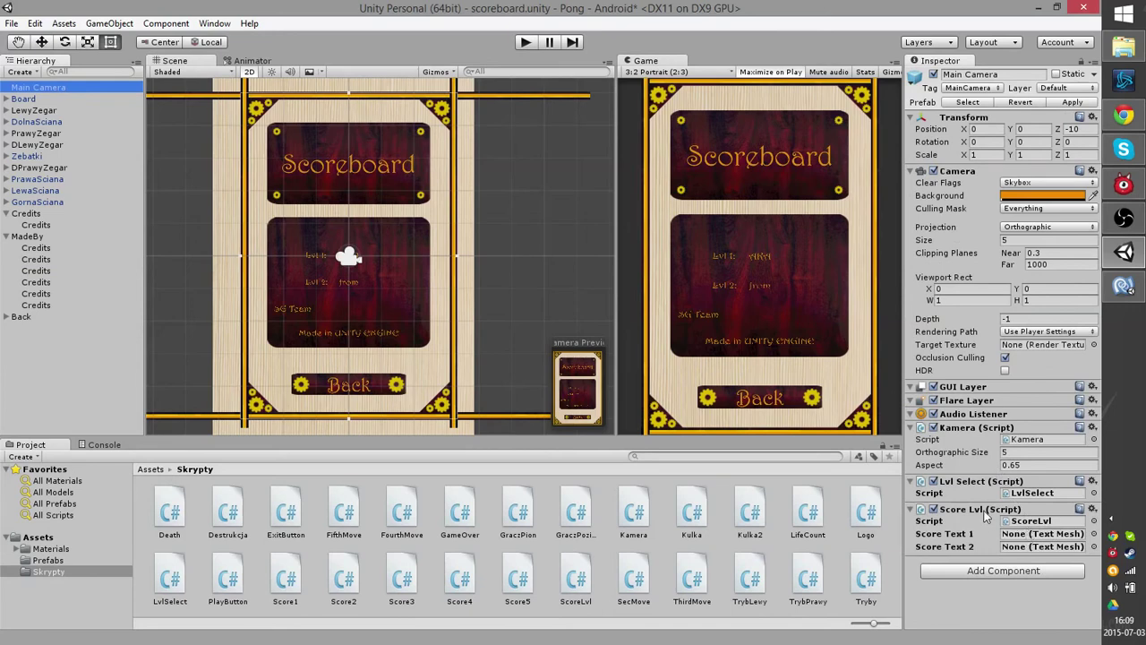
pyautogui.rightClick(47, 251)
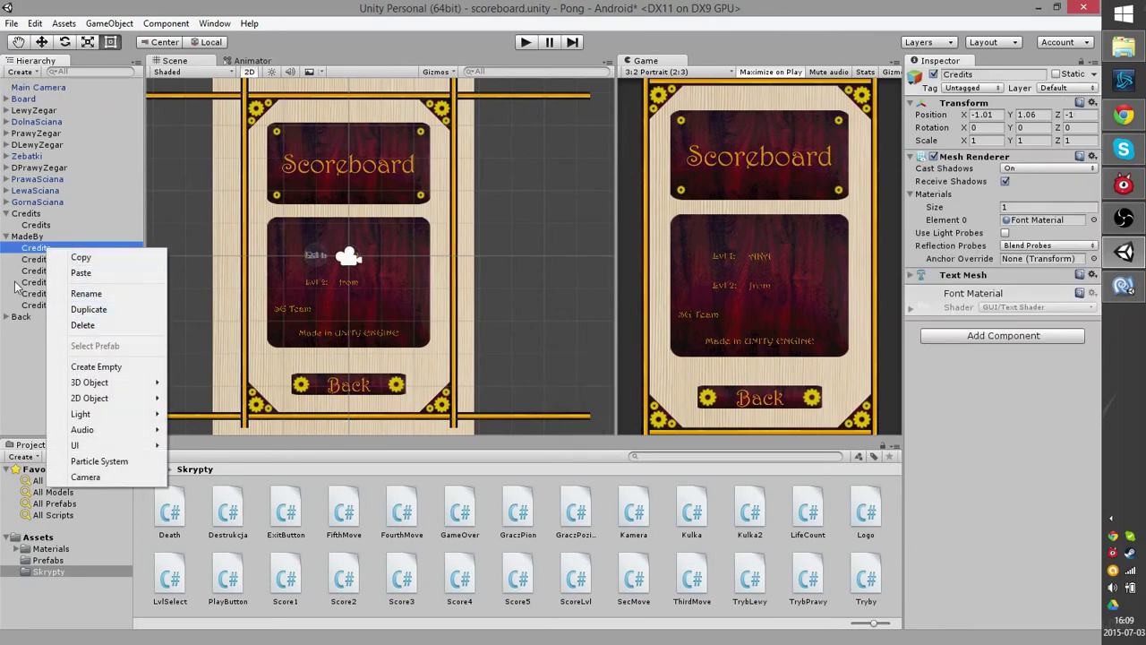
pyautogui.click(21, 387)
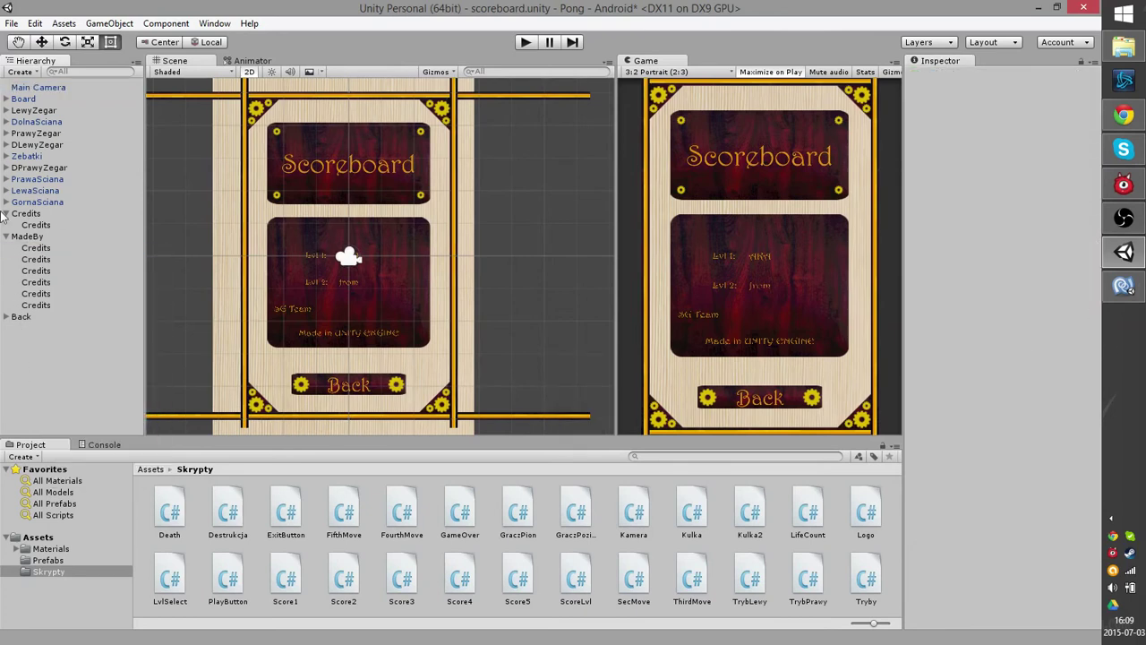
pyautogui.click(26, 87)
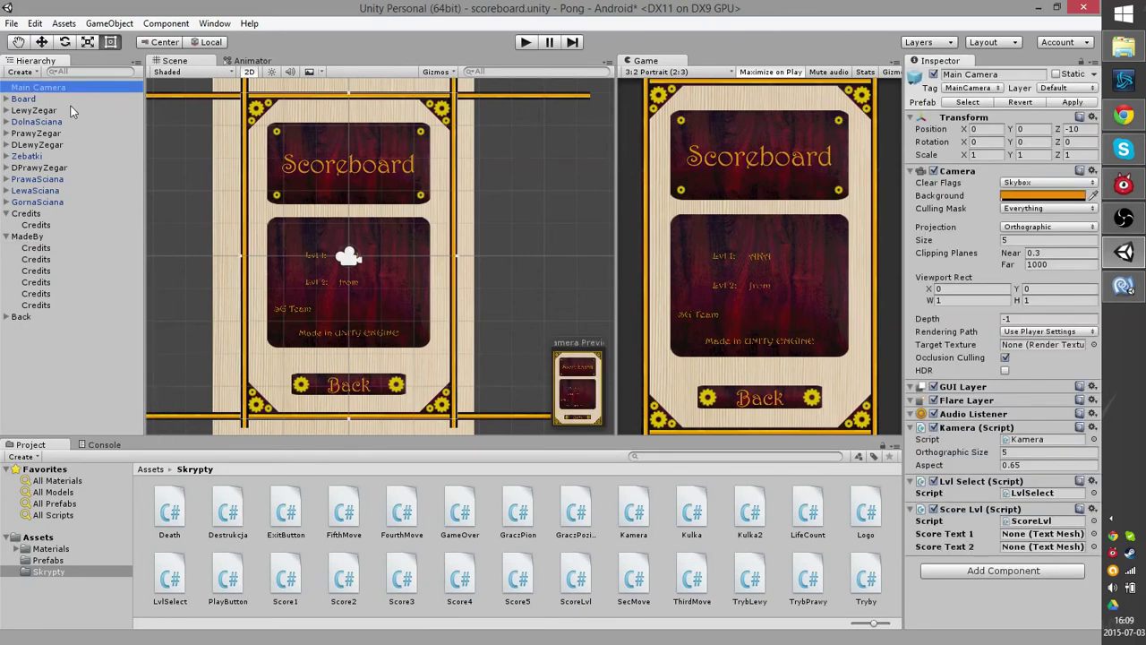
pyautogui.click(1030, 522)
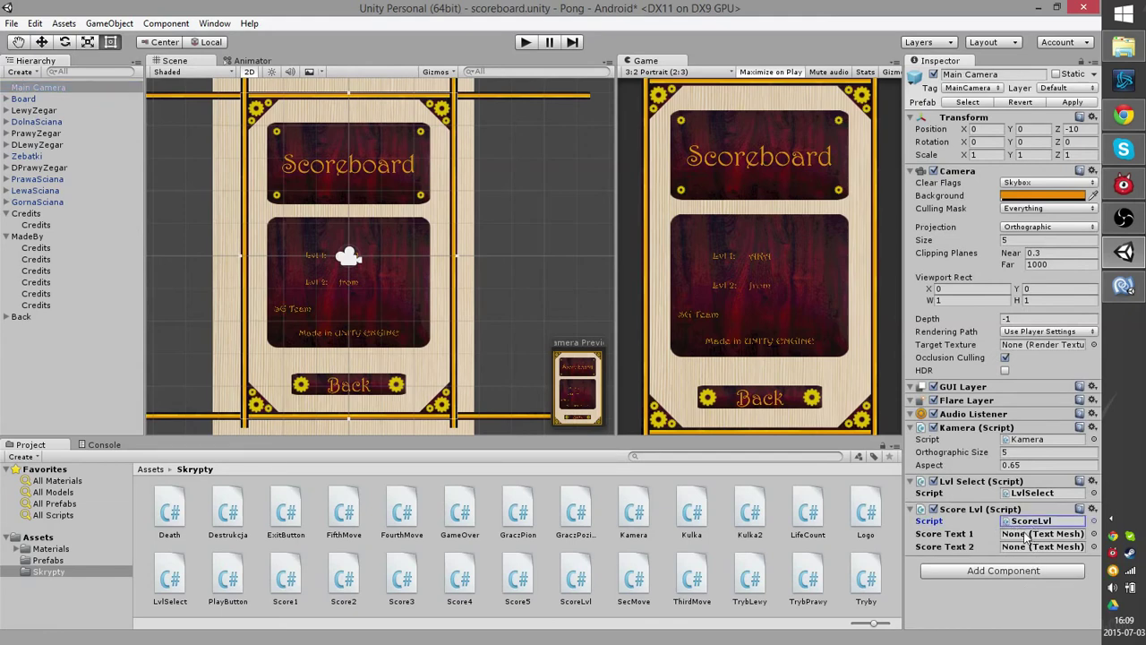
pyautogui.click(1027, 536)
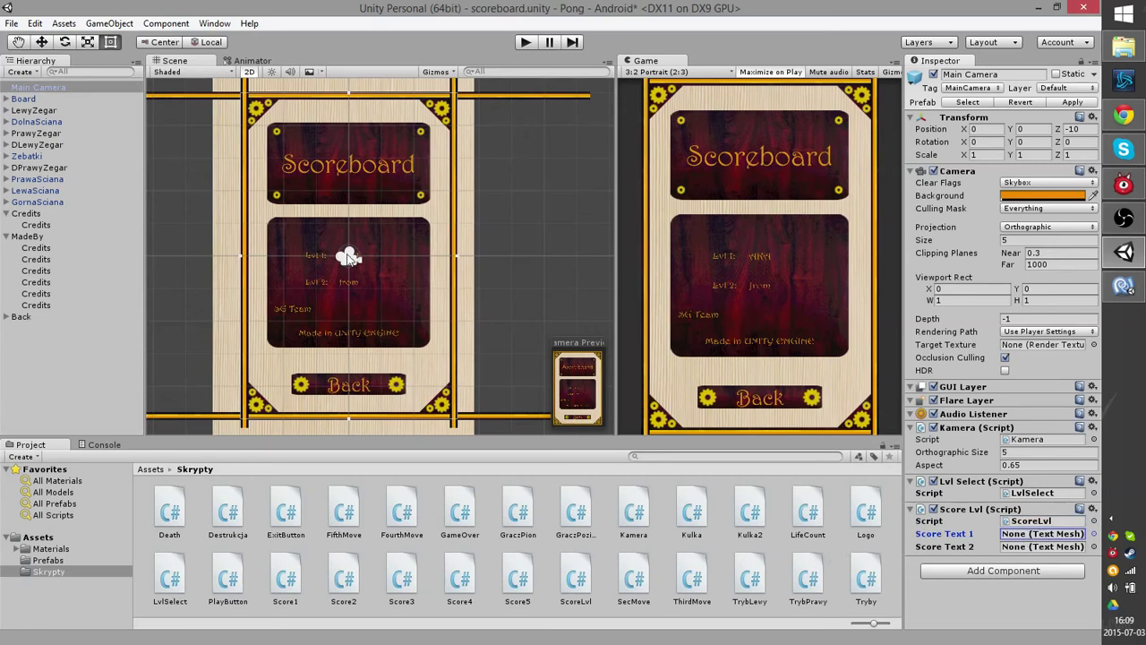
pyautogui.click(415, 271)
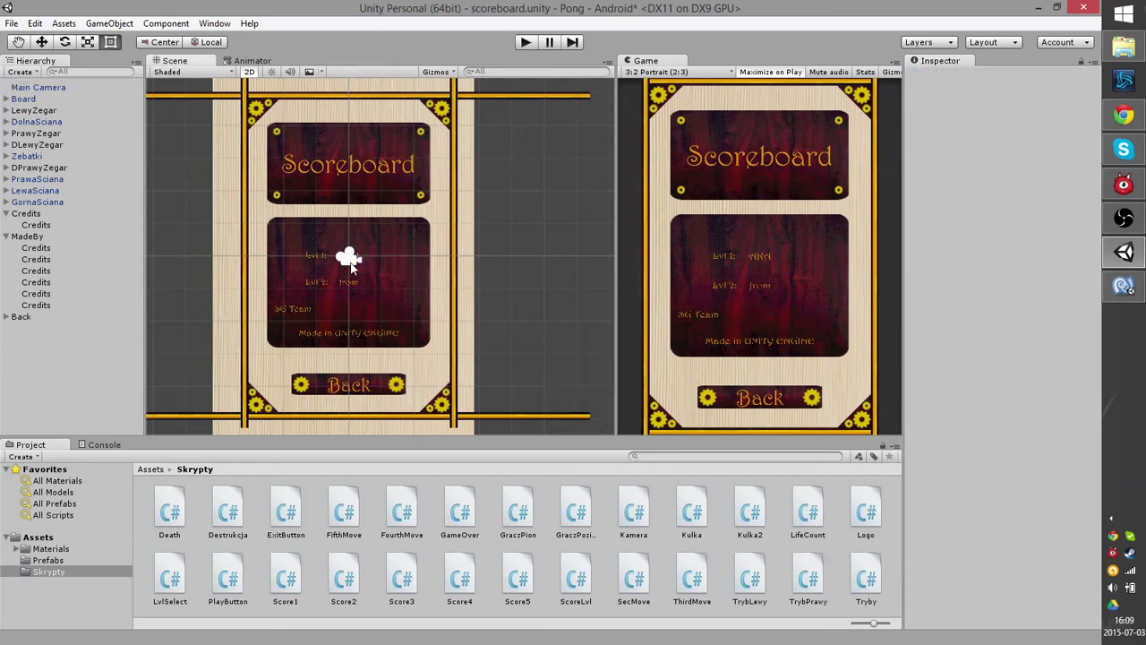
pyautogui.click(39, 274)
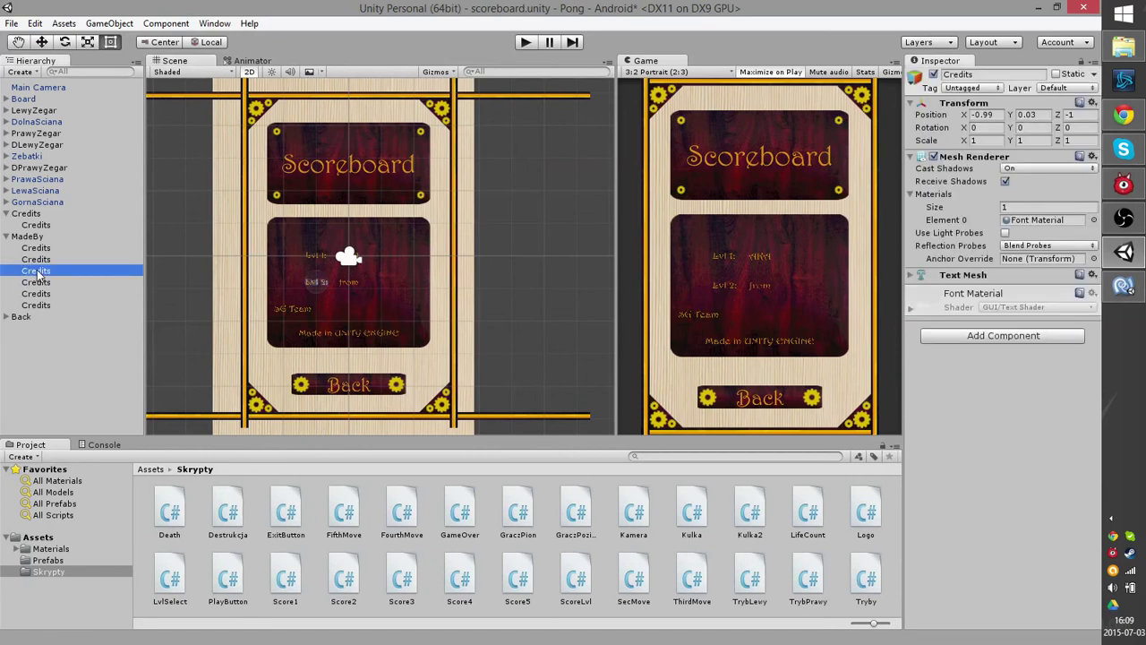
pyautogui.press('Up')
pyautogui.press('Down')
pyautogui.click(40, 259)
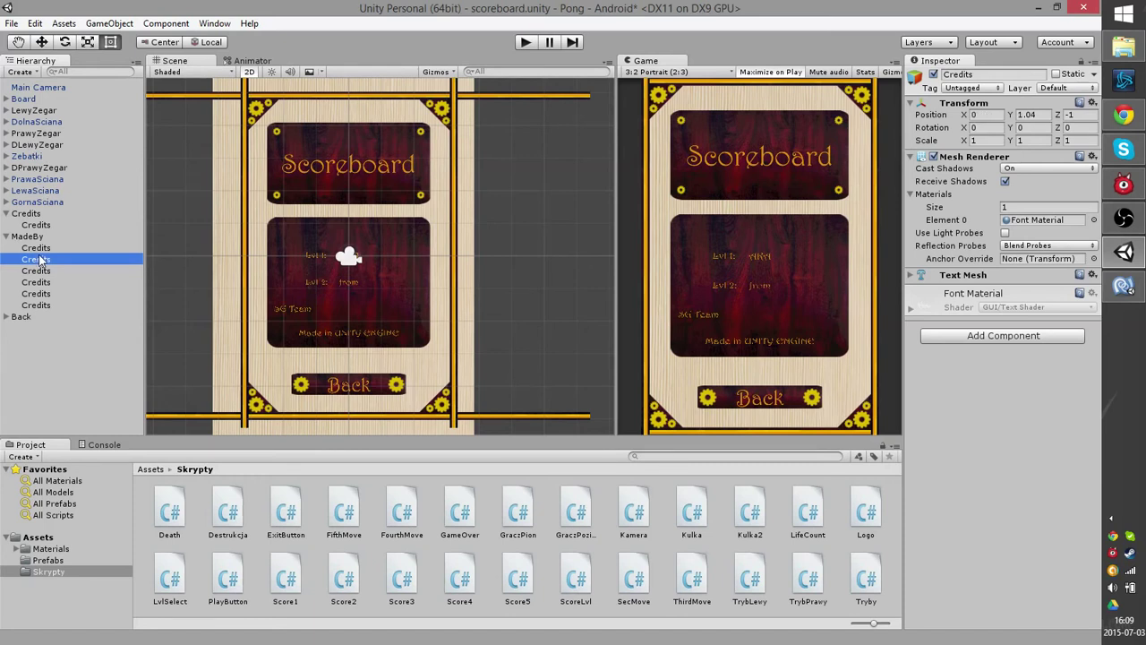
pyautogui.click(52, 270)
pyautogui.click(55, 261)
pyautogui.moveTo(54, 260); pyautogui.dragTo(51, 87)
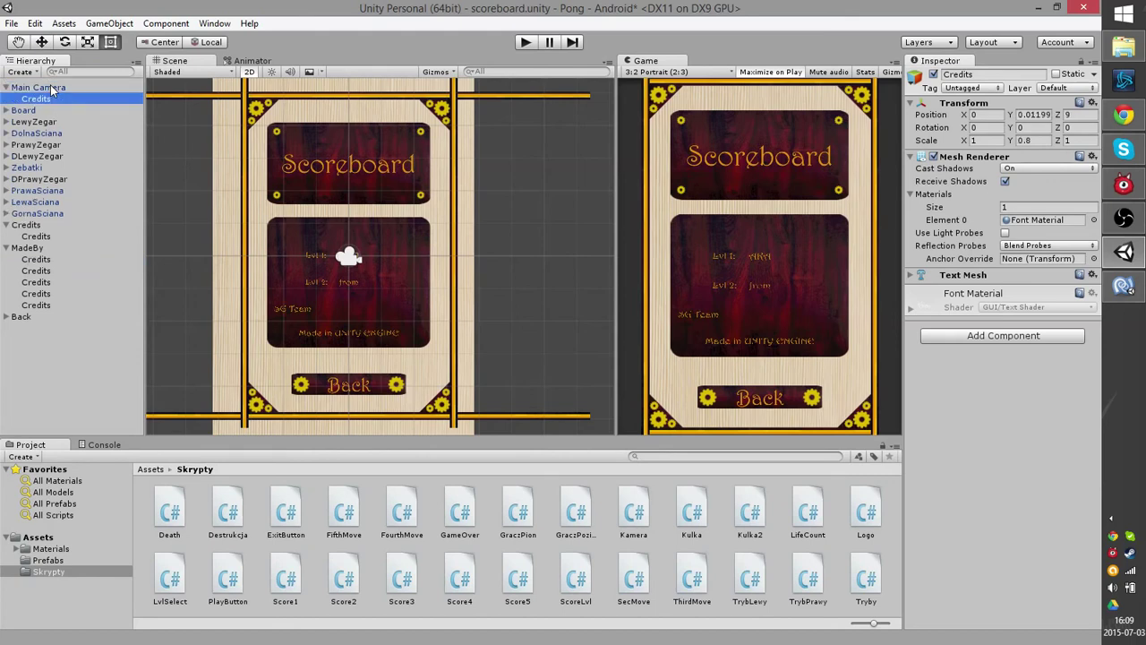
pyautogui.click(50, 85)
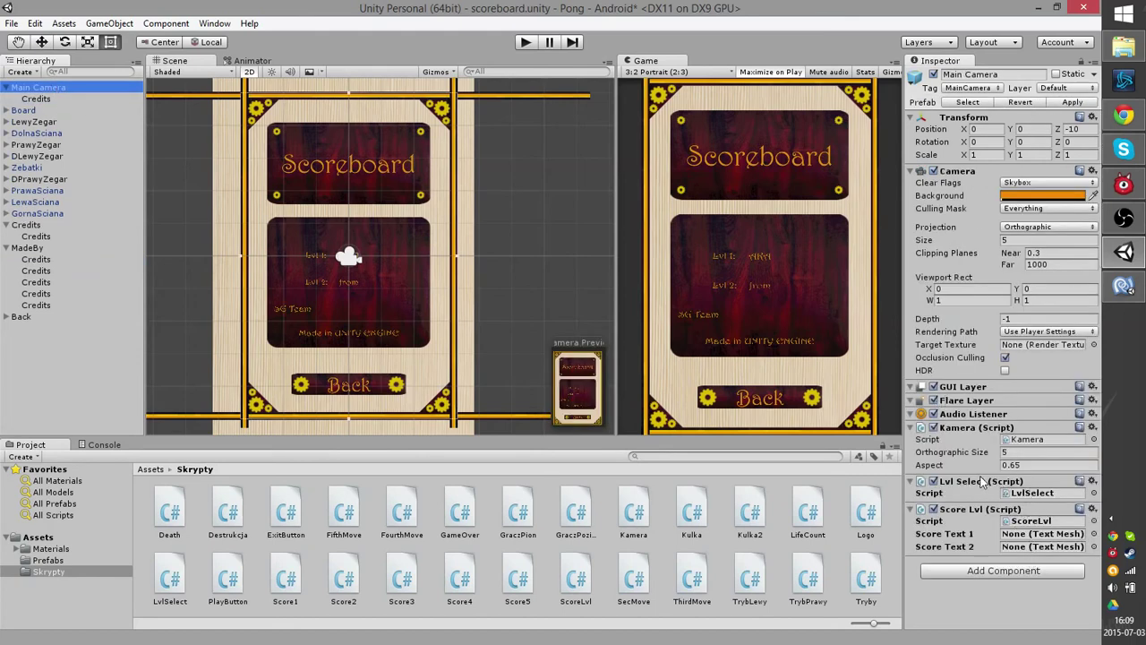
pyautogui.click(59, 99)
pyautogui.click(71, 87)
pyautogui.click(68, 100)
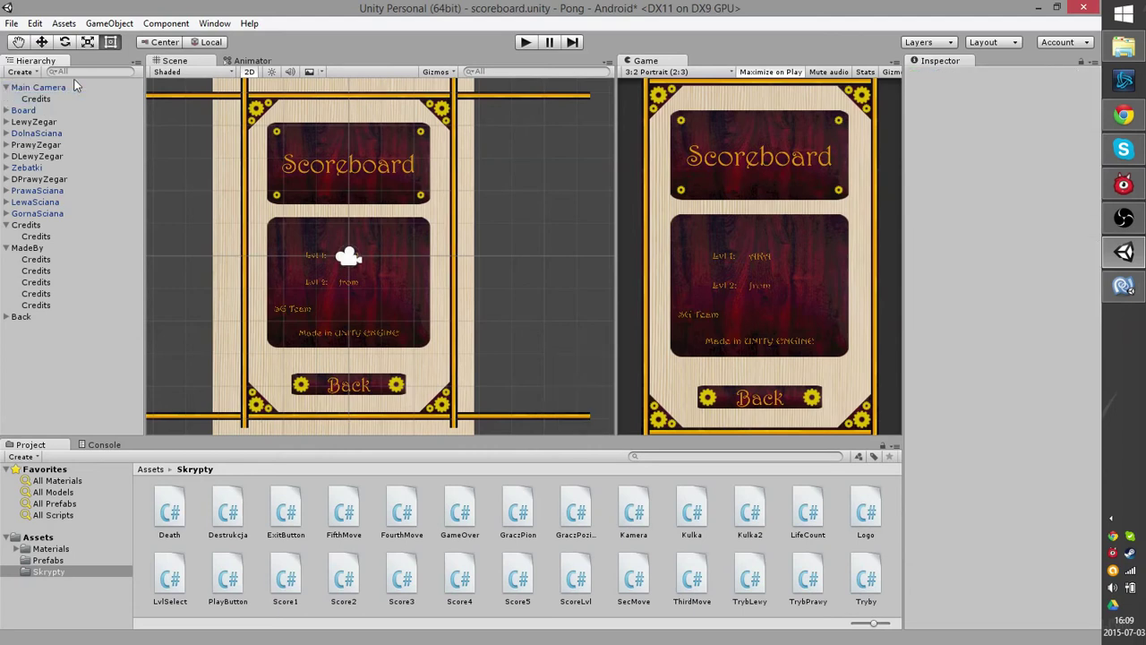
pyautogui.click(50, 101)
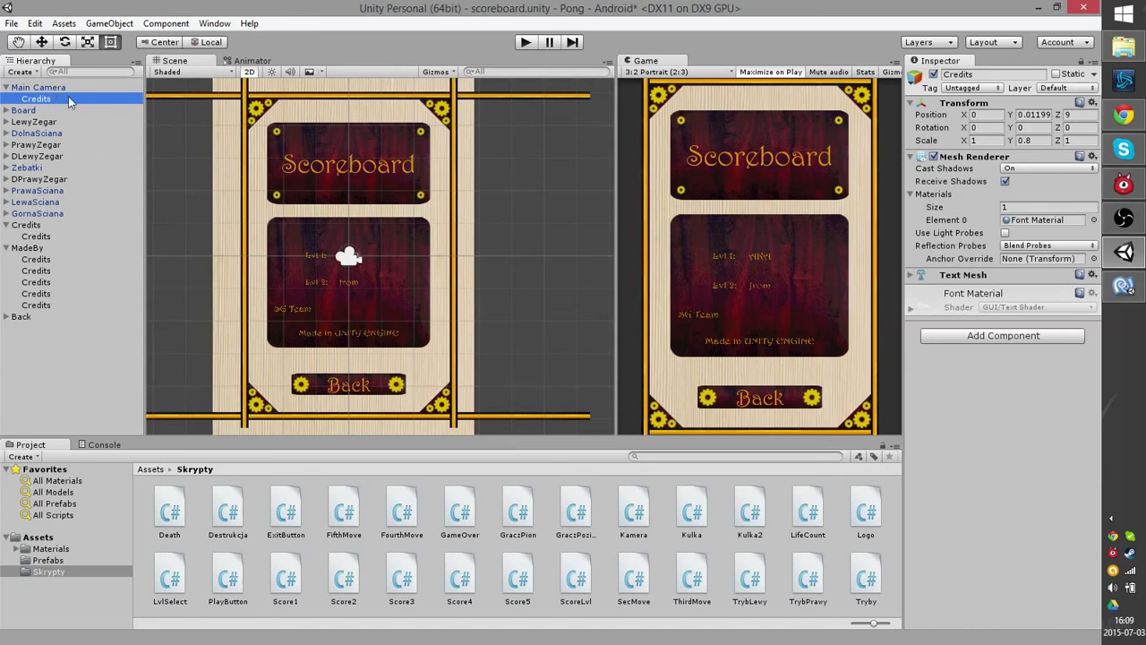
pyautogui.moveTo(38, 100); pyautogui.dragTo(52, 269)
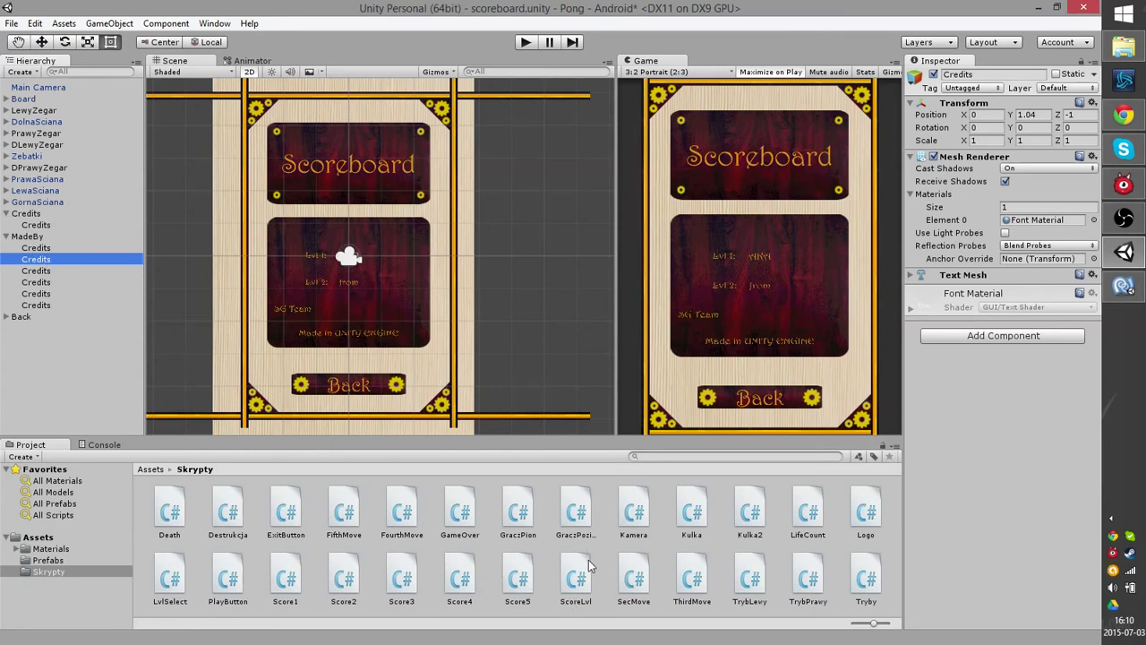
# Add ScoreLvl to both value Credits texts, wire their Text Meshes into Score Text 1/2, and start Play mode.
pyautogui.moveTo(584, 578); pyautogui.dragTo(85, 258)
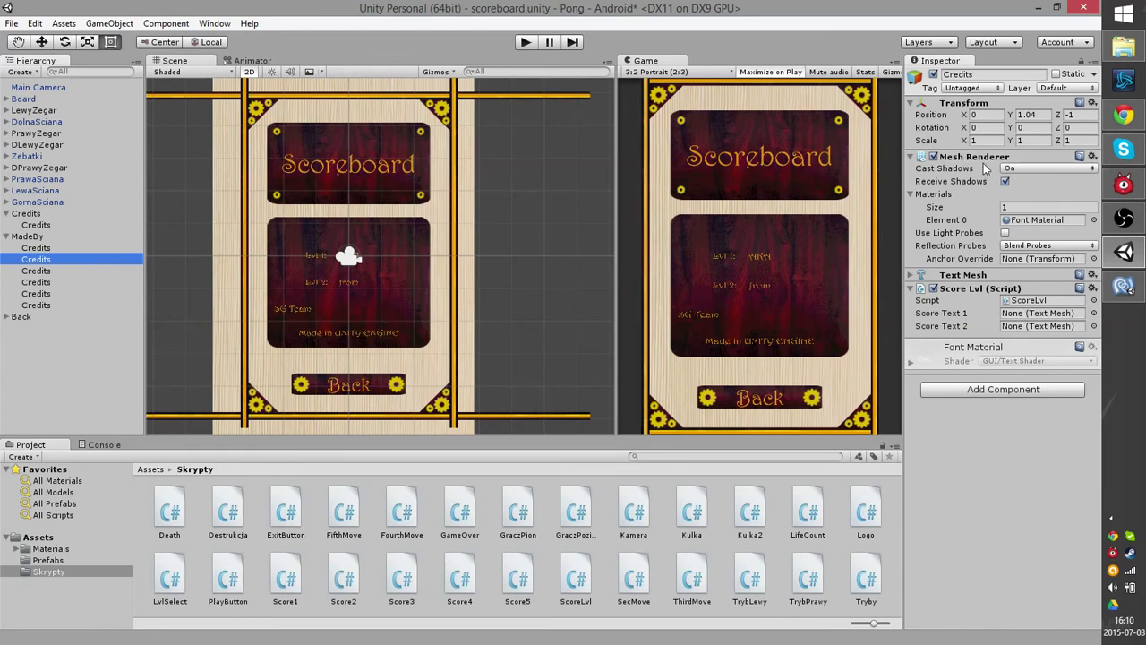
pyautogui.moveTo(983, 281); pyautogui.dragTo(1030, 314)
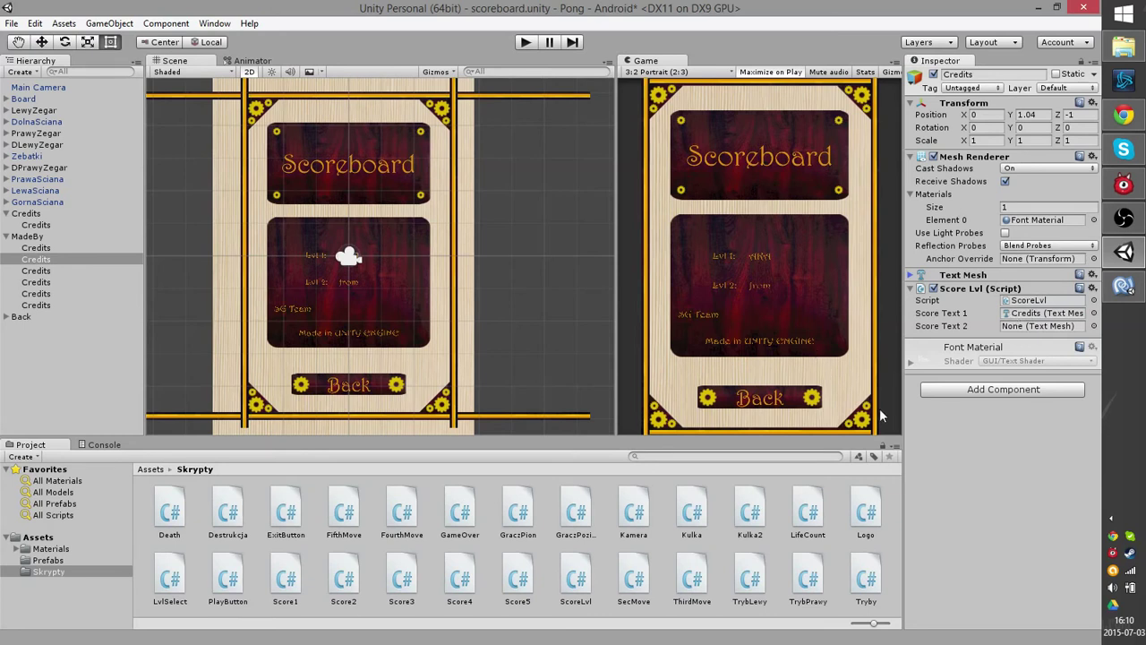
pyautogui.click(55, 282)
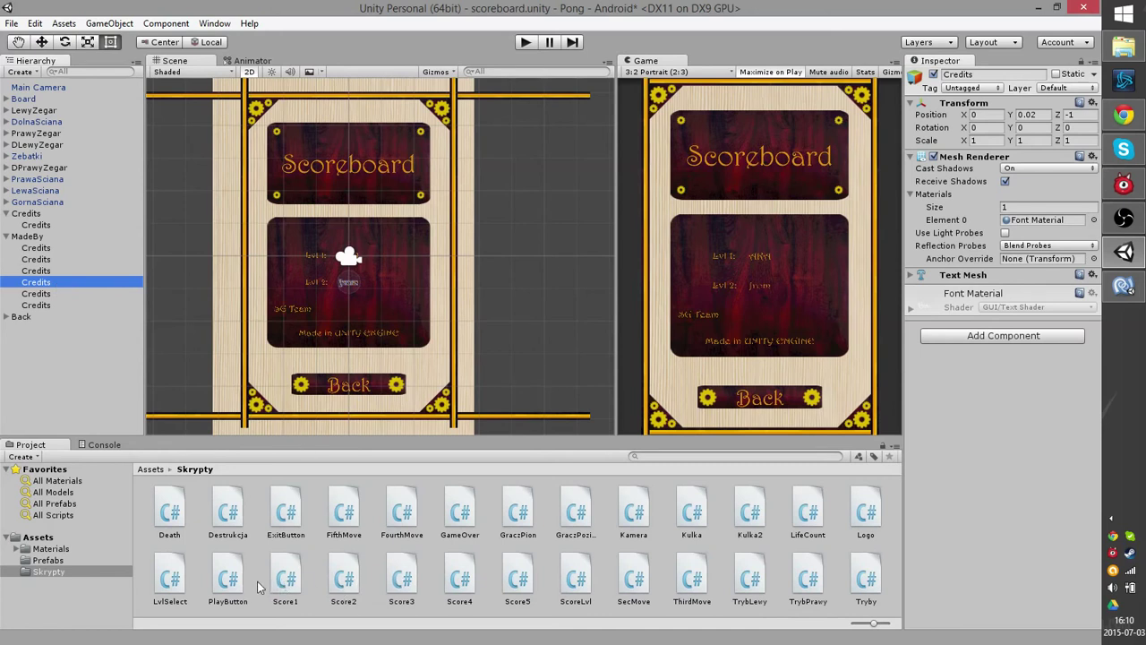
pyautogui.moveTo(576, 578); pyautogui.dragTo(75, 284)
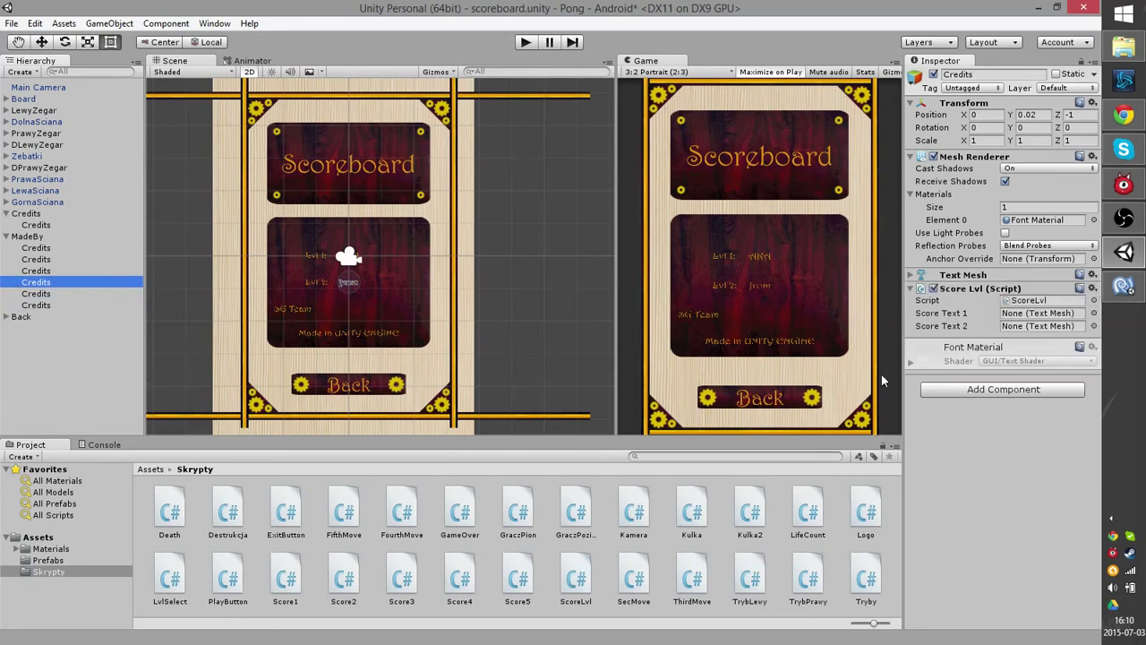
pyautogui.click(982, 277)
pyautogui.moveTo(983, 277); pyautogui.dragTo(1026, 329)
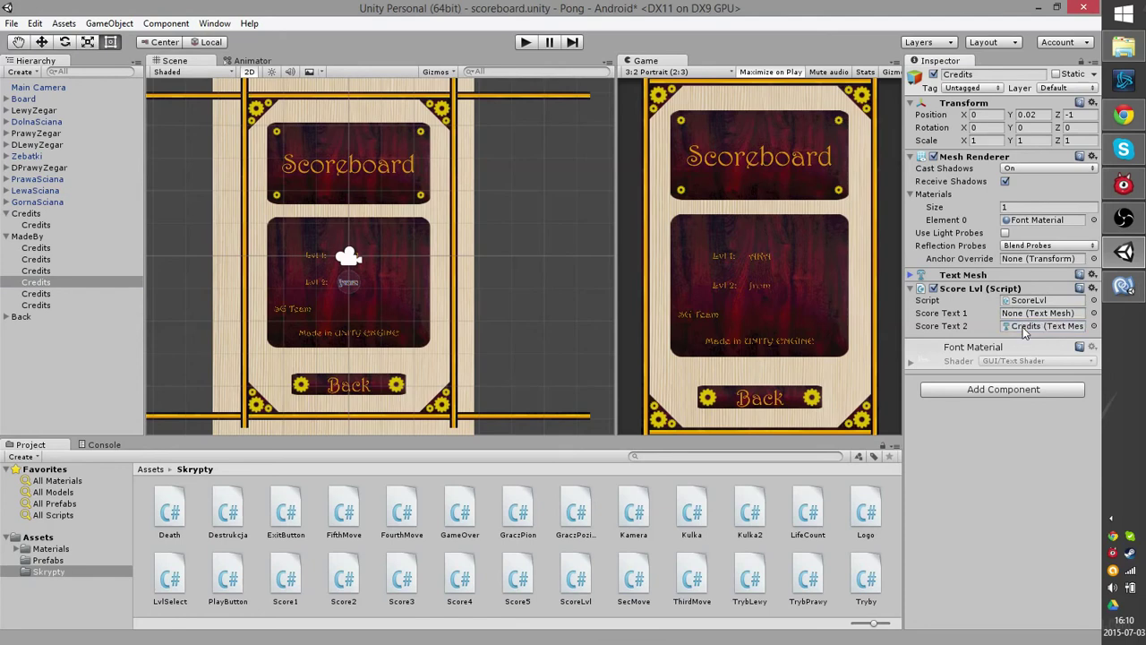
pyautogui.click(528, 42)
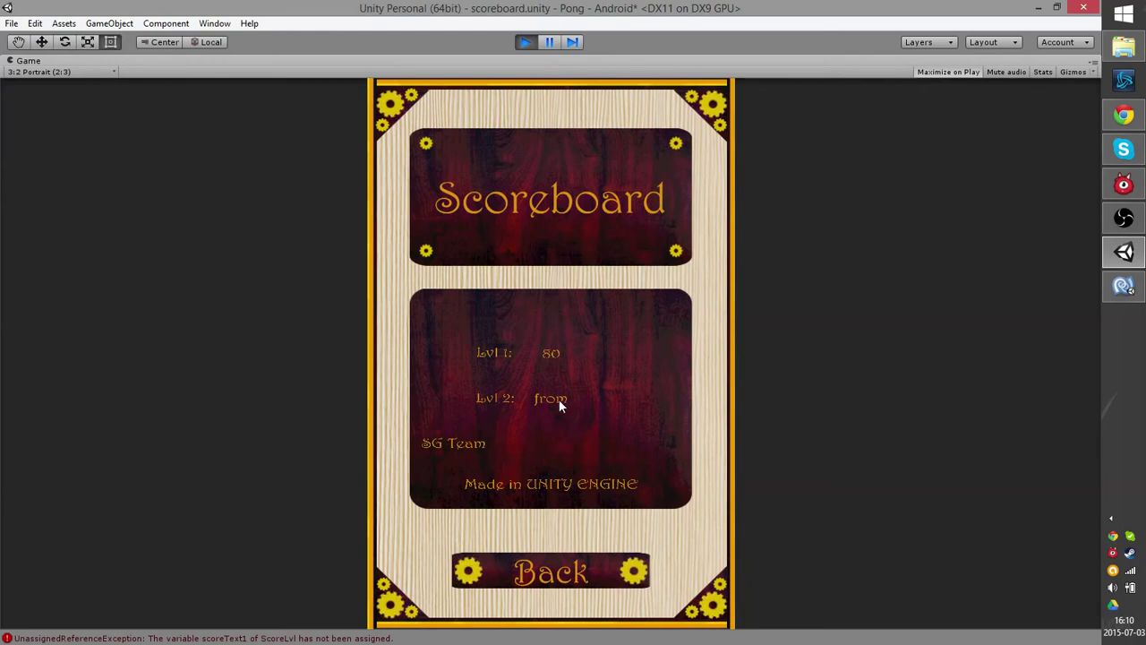
# Exit Play mode to return to editing the scoreboard scene.
pyautogui.click(525, 41)
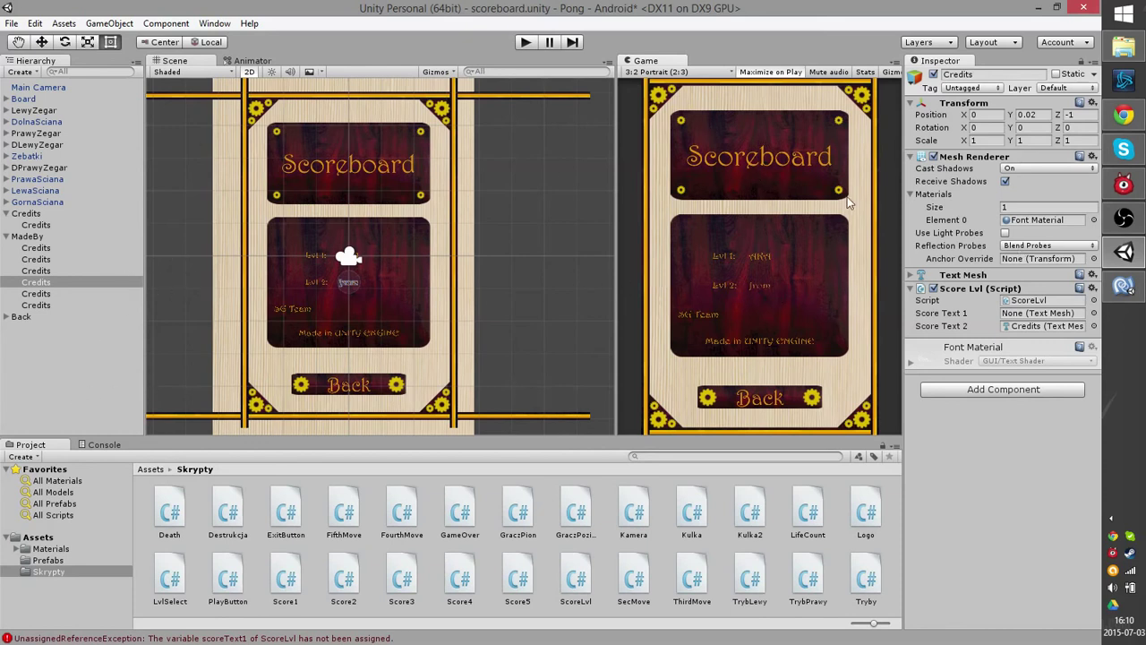
# Clear the 'from' placeholder in the Lvl 2 value text's Text Mesh.
pyautogui.click(68, 283)
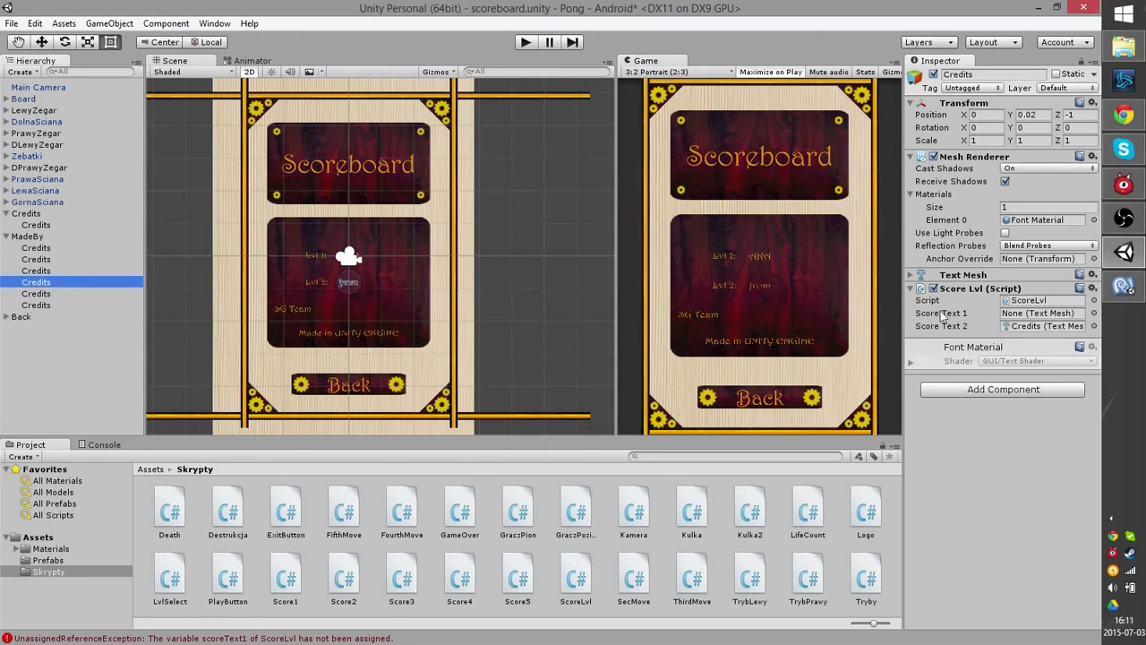
pyautogui.click(945, 276)
pyautogui.click(942, 298)
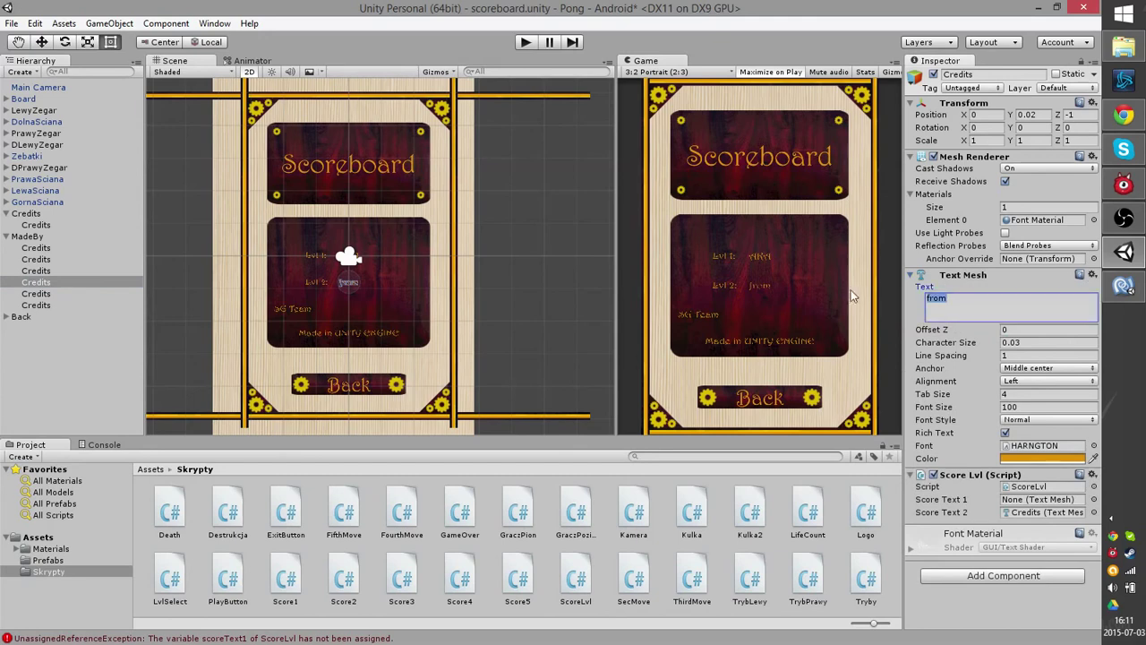
pyautogui.press('BackSpace')
pyautogui.click(348, 257)
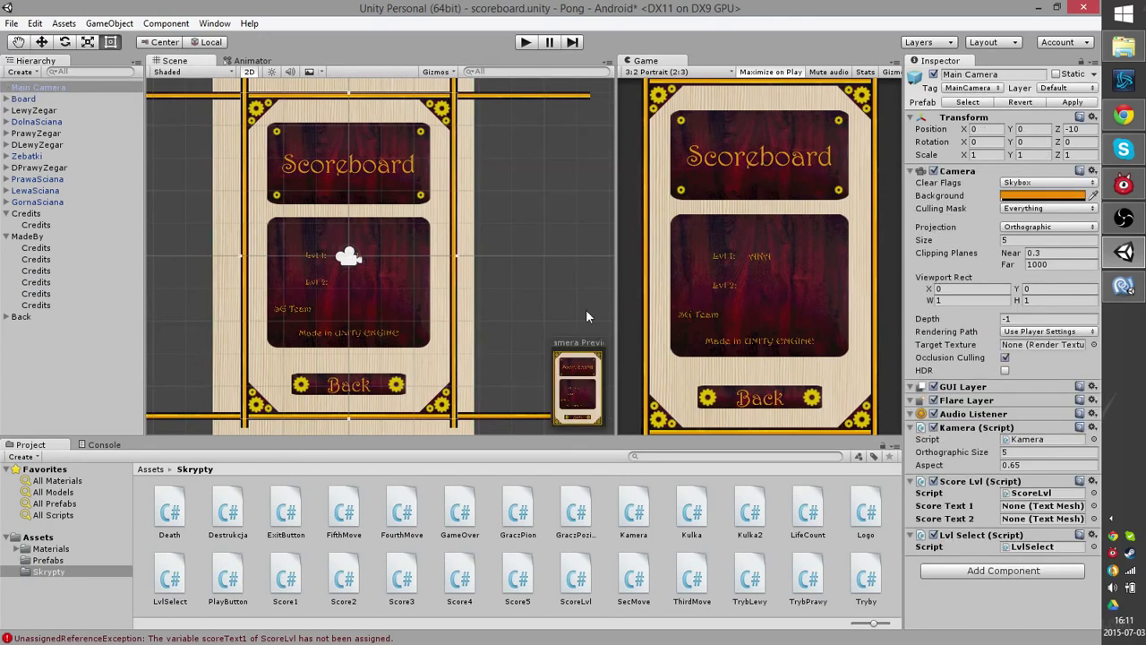
pyautogui.click(105, 283)
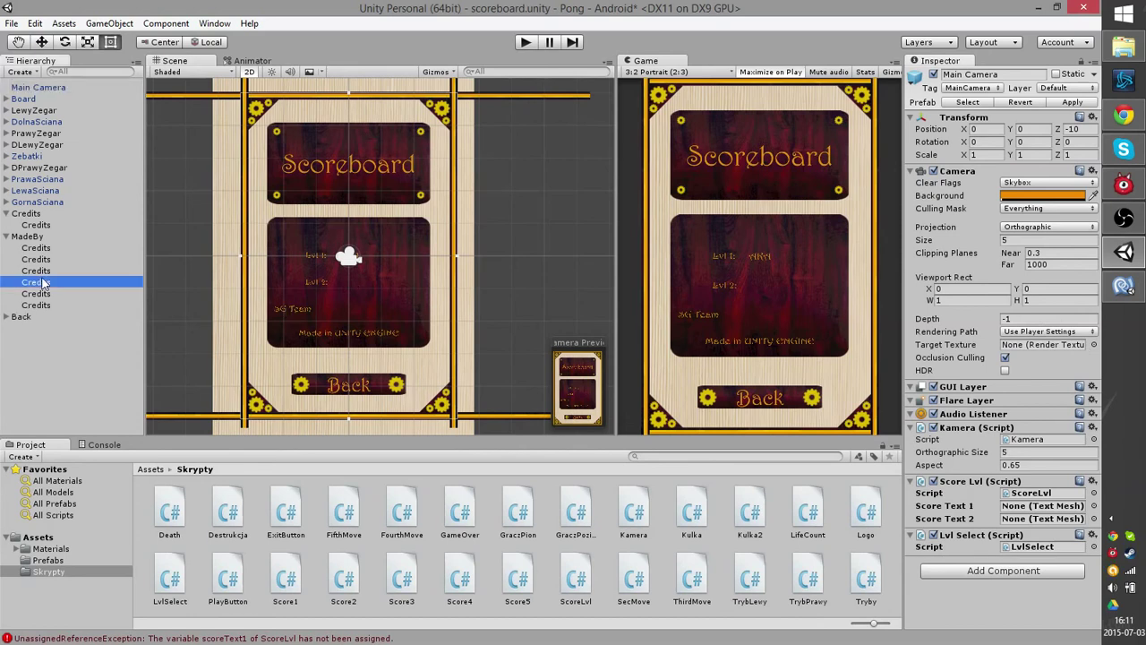
pyautogui.click(1006, 311)
pyautogui.write('0')
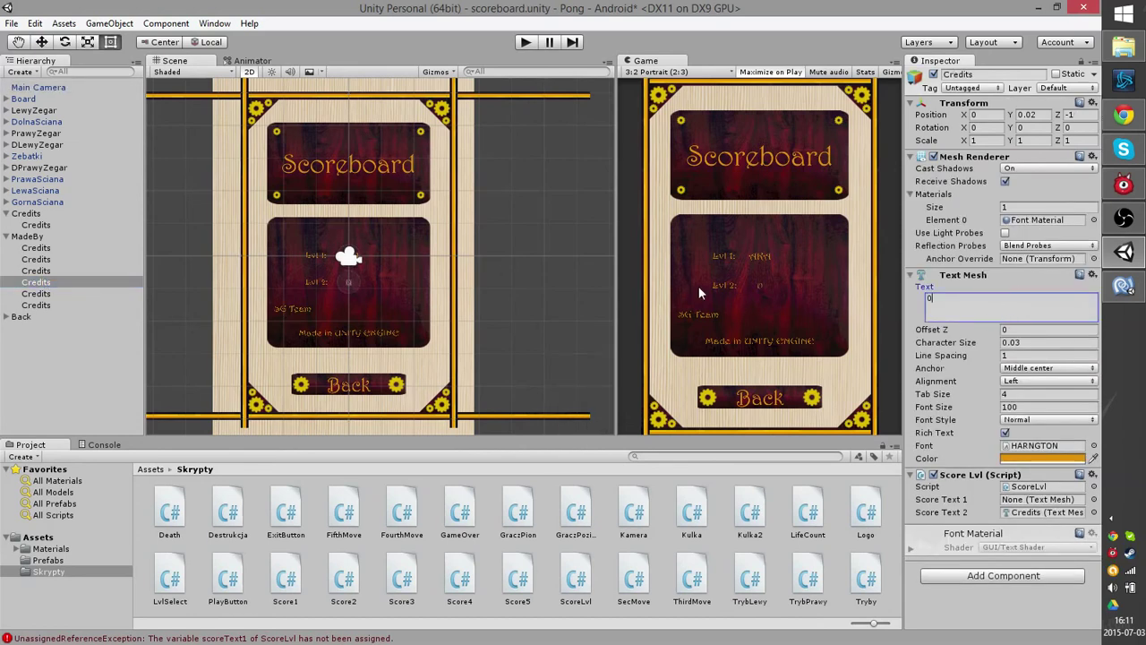
# Replace the Lvl 1 placeholder 'AKA' with 0 and widen the Game view.
pyautogui.click(50, 248)
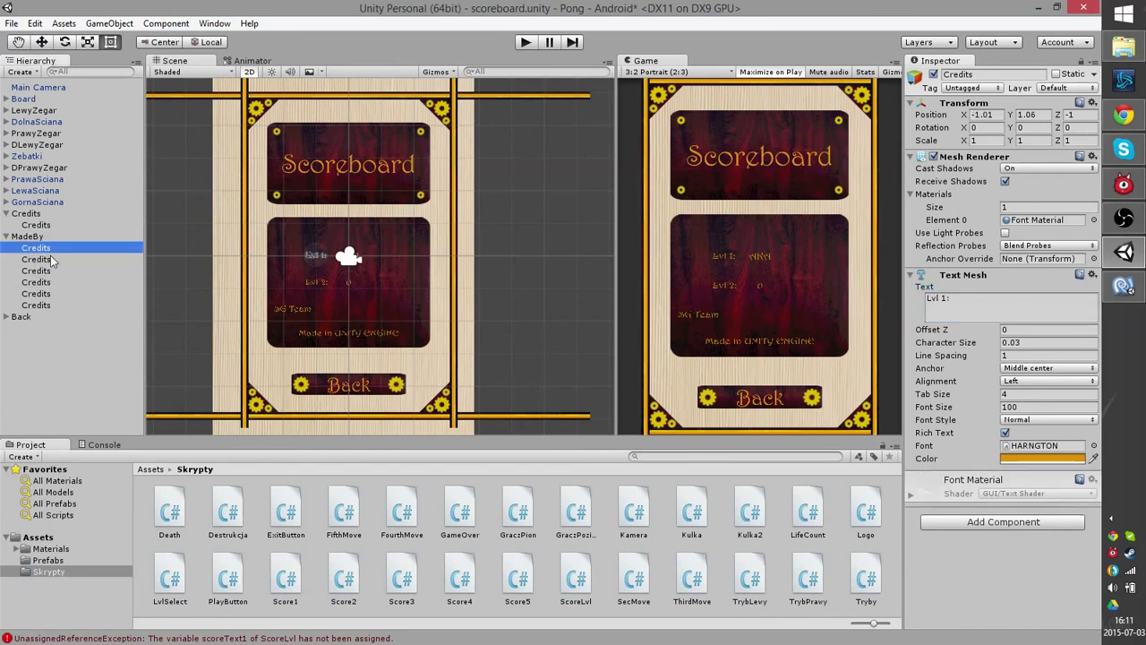
pyautogui.click(50, 259)
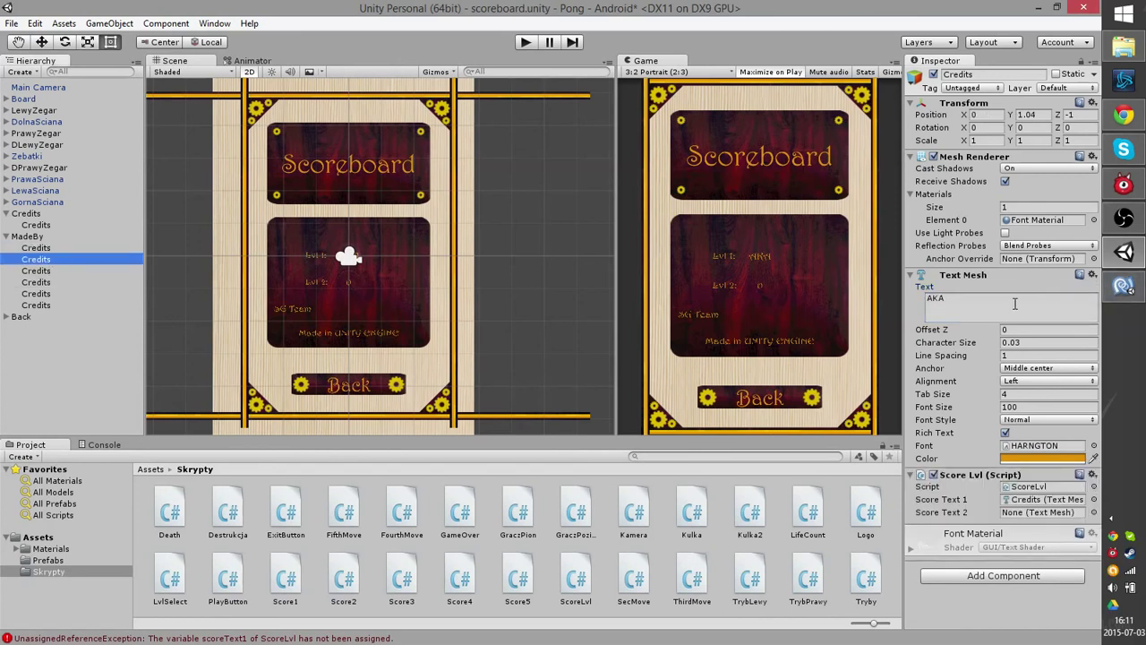
pyautogui.click(986, 303)
pyautogui.write('0')
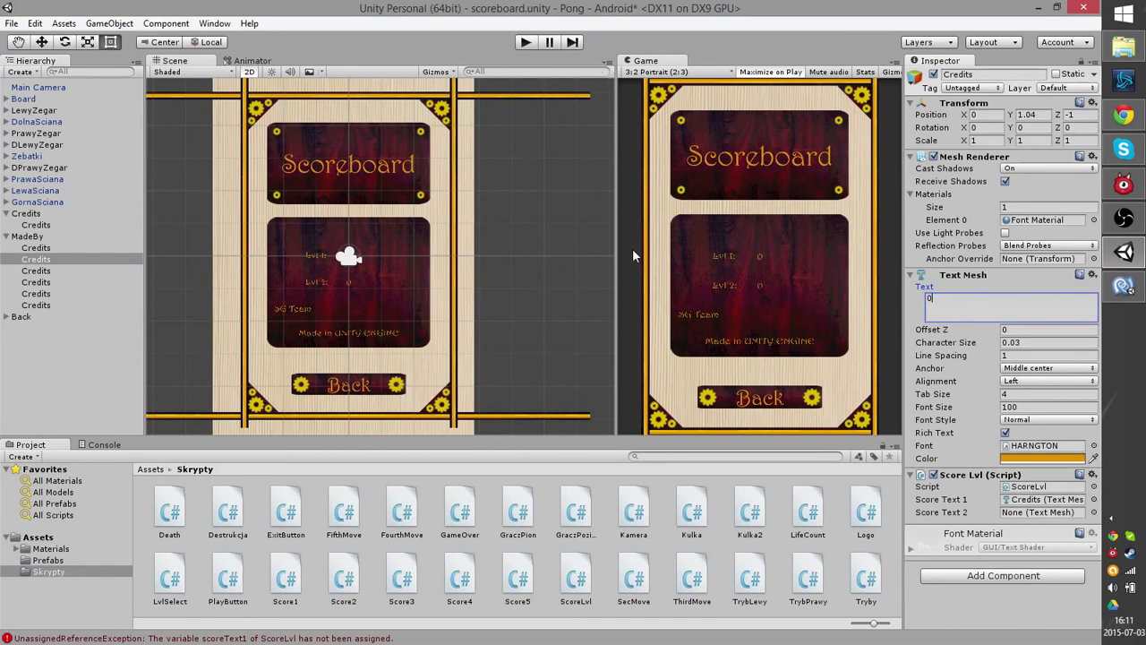
pyautogui.moveTo(614, 249); pyautogui.dragTo(418, 250)
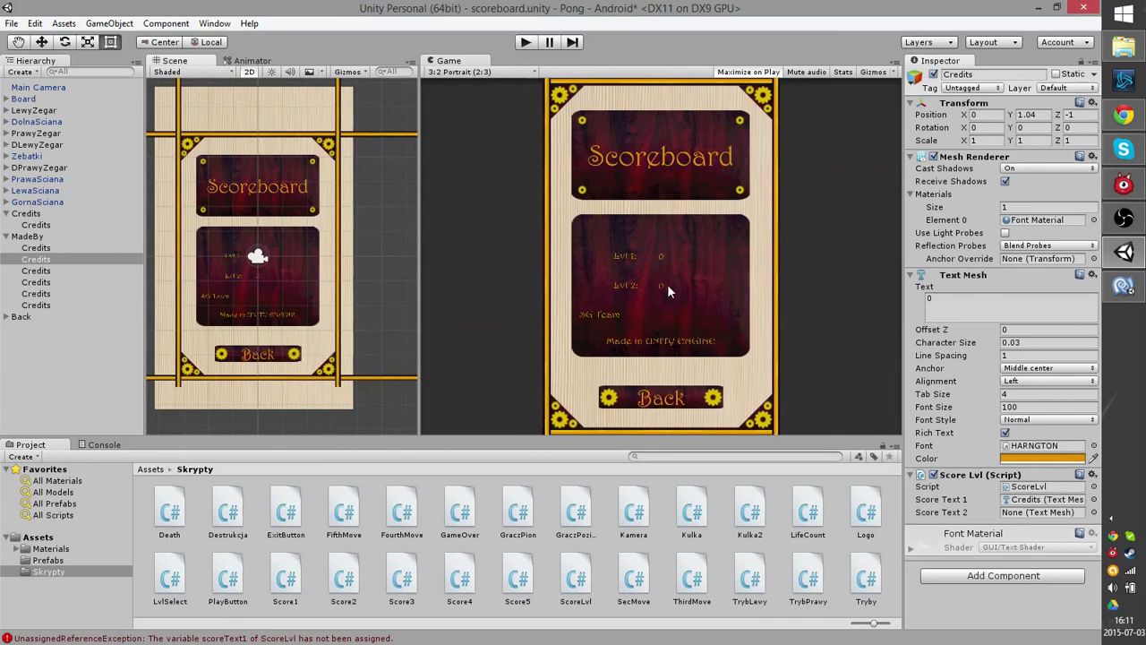
# Enter Play mode to check the displayed Lvl 1 and Lvl 2 scores.
pyautogui.click(526, 42)
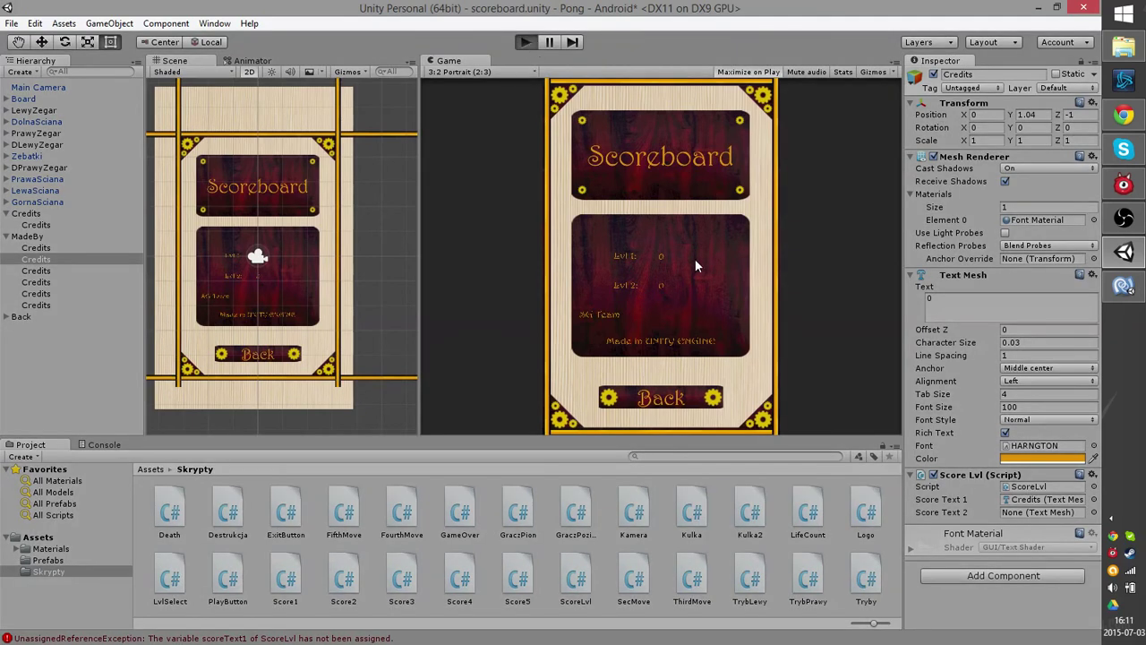